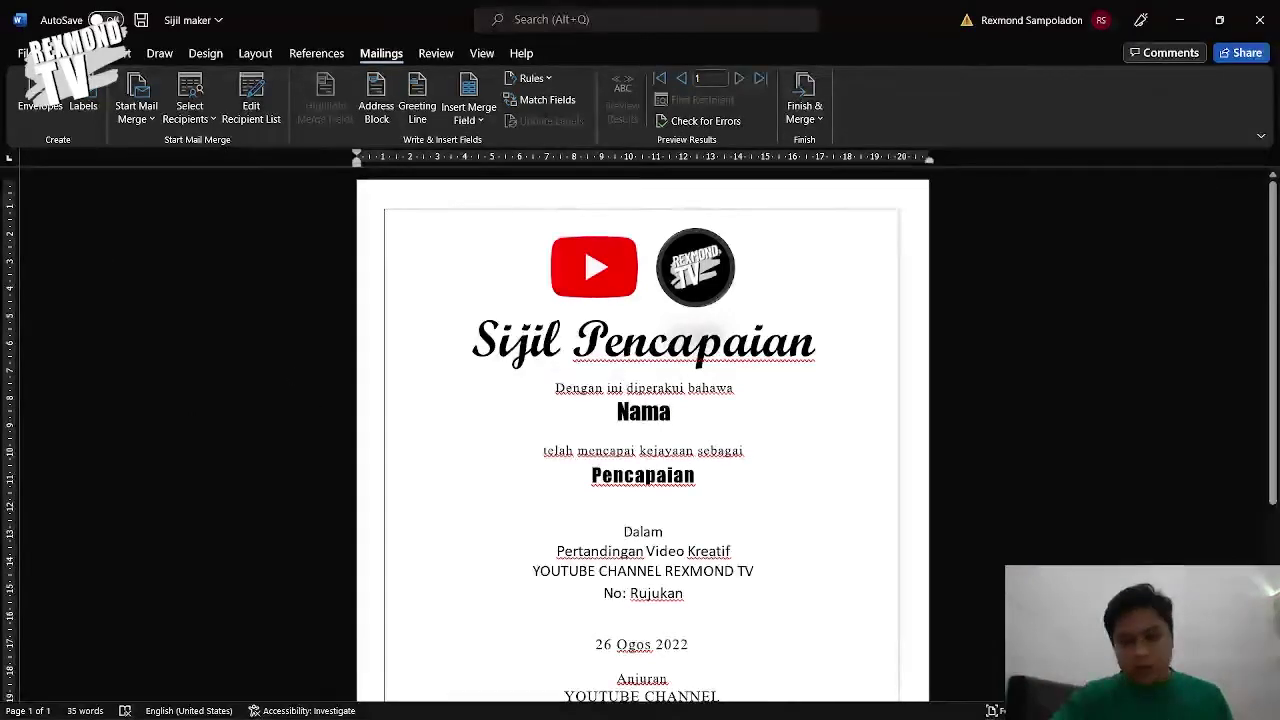
Look over the whole certificate page, checking the two logos, the title and the border.
scroll(642, 420, down, 6)
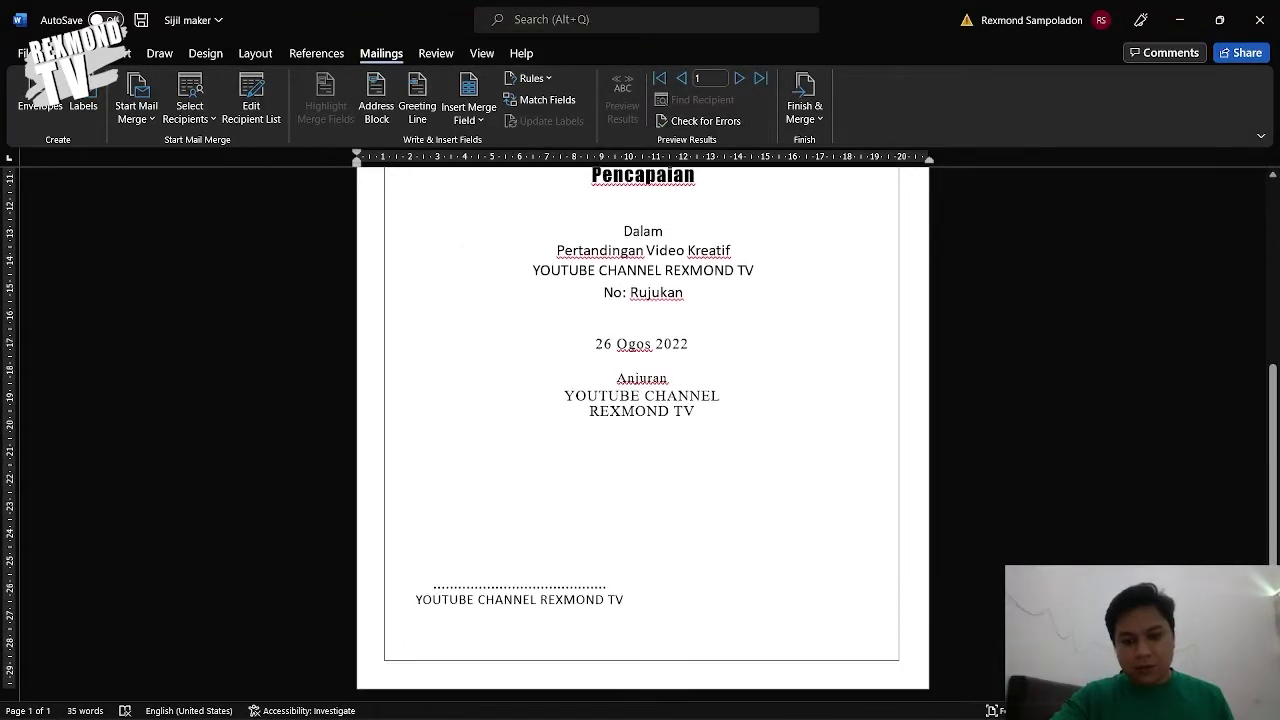
scroll(642, 420, up, 5)
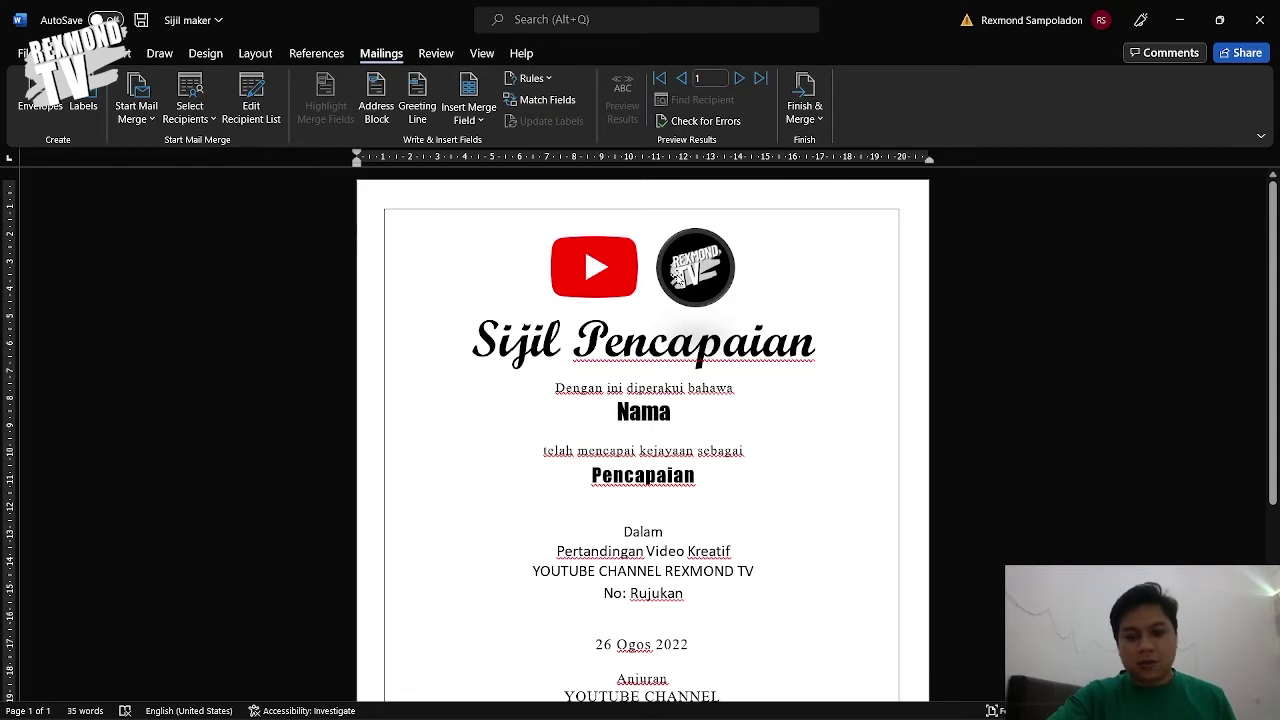
click(679, 281)
click(600, 286)
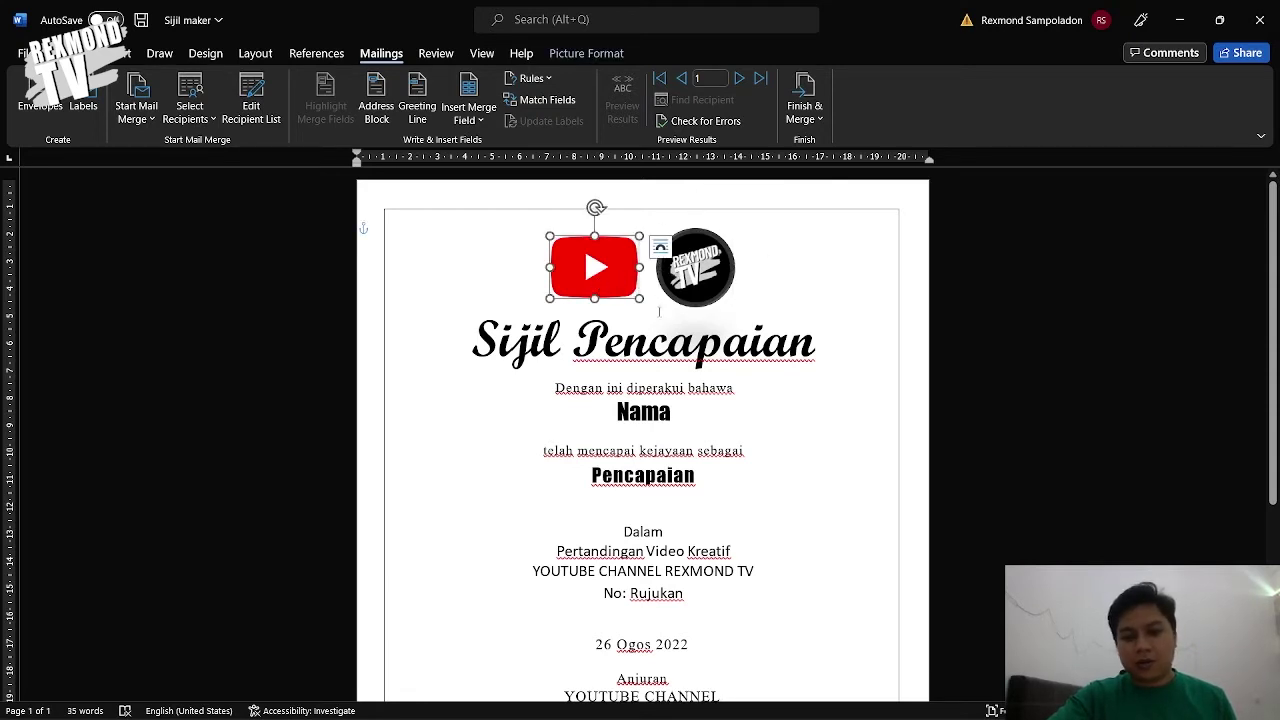
click(640, 330)
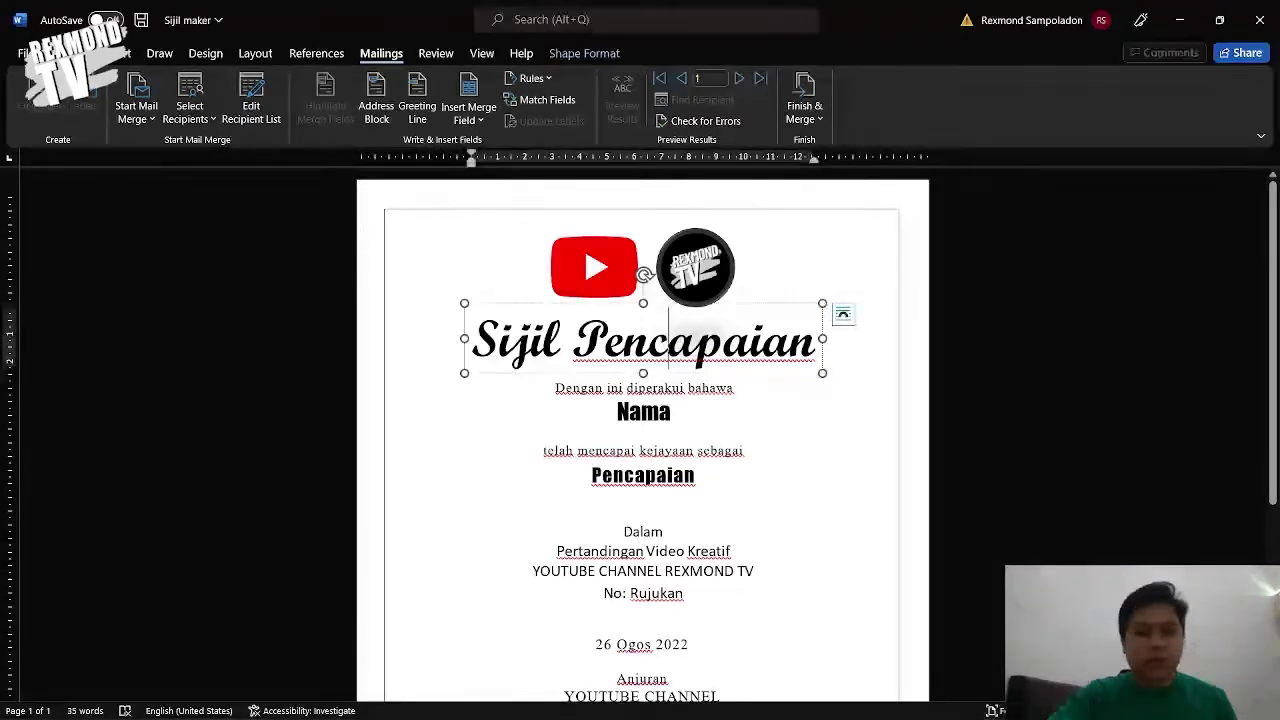
click(912, 241)
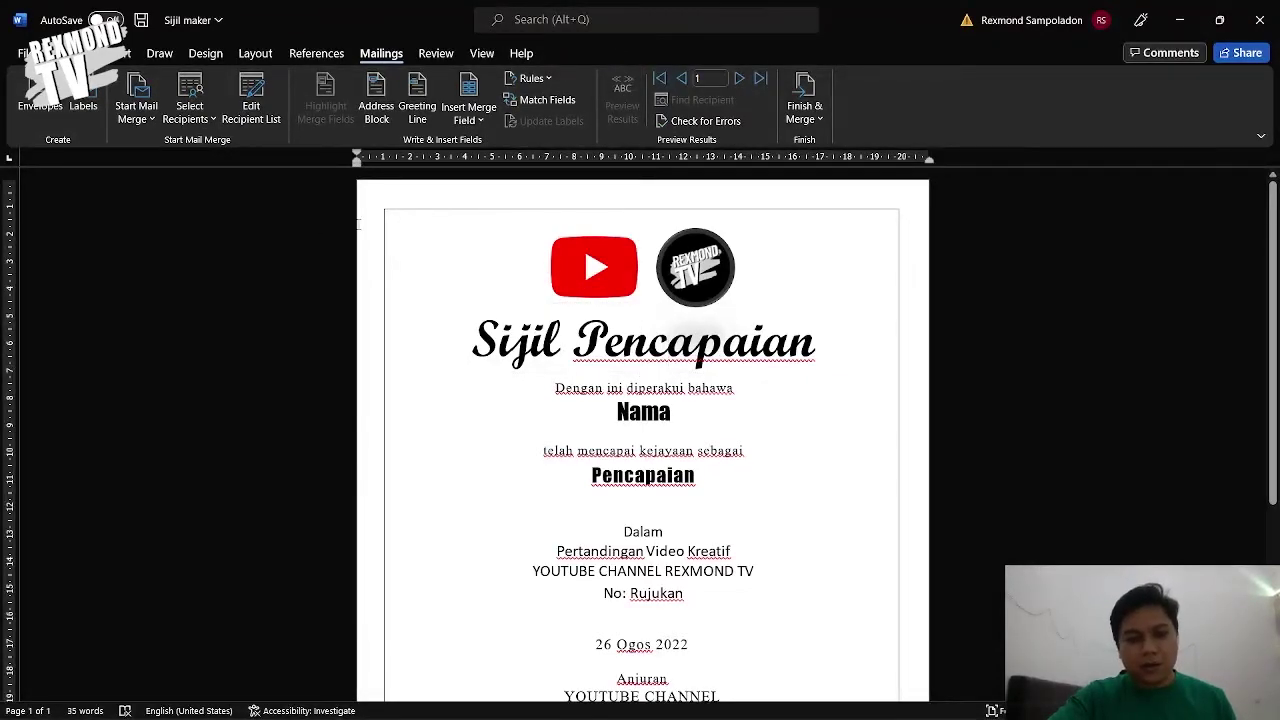
scroll(435, 333, down, 5)
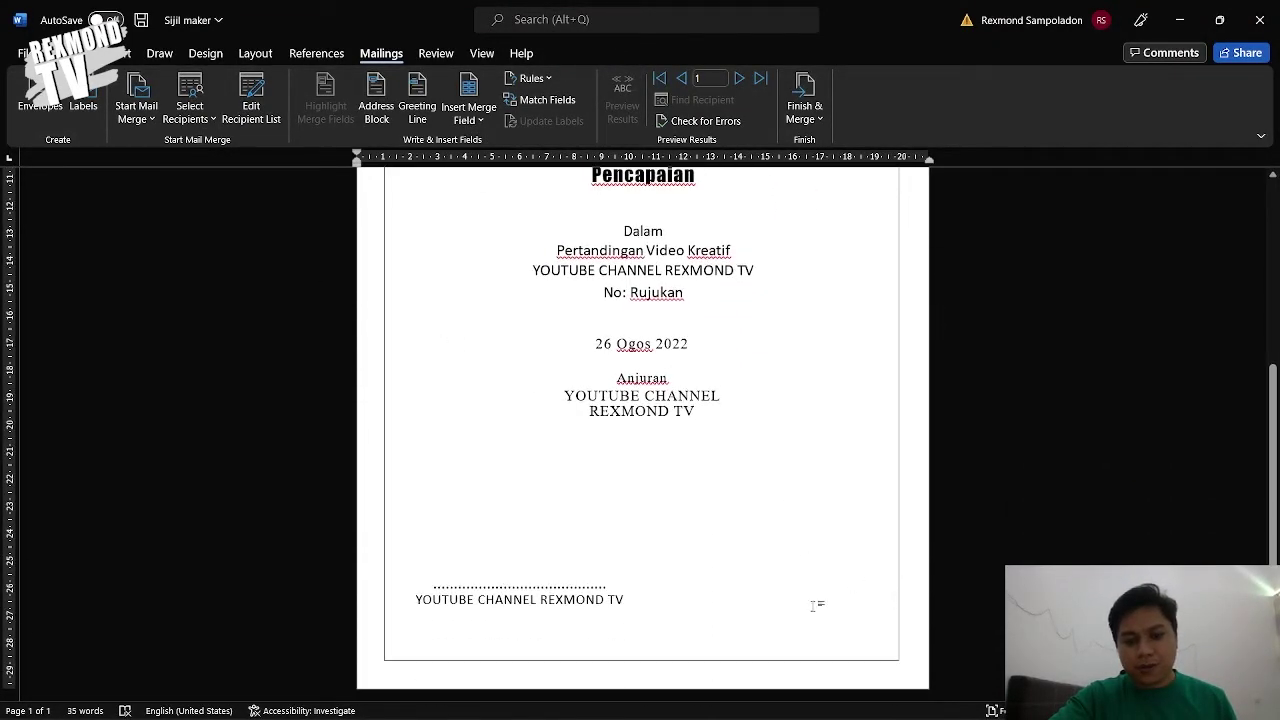
scroll(600, 557, up, 6)
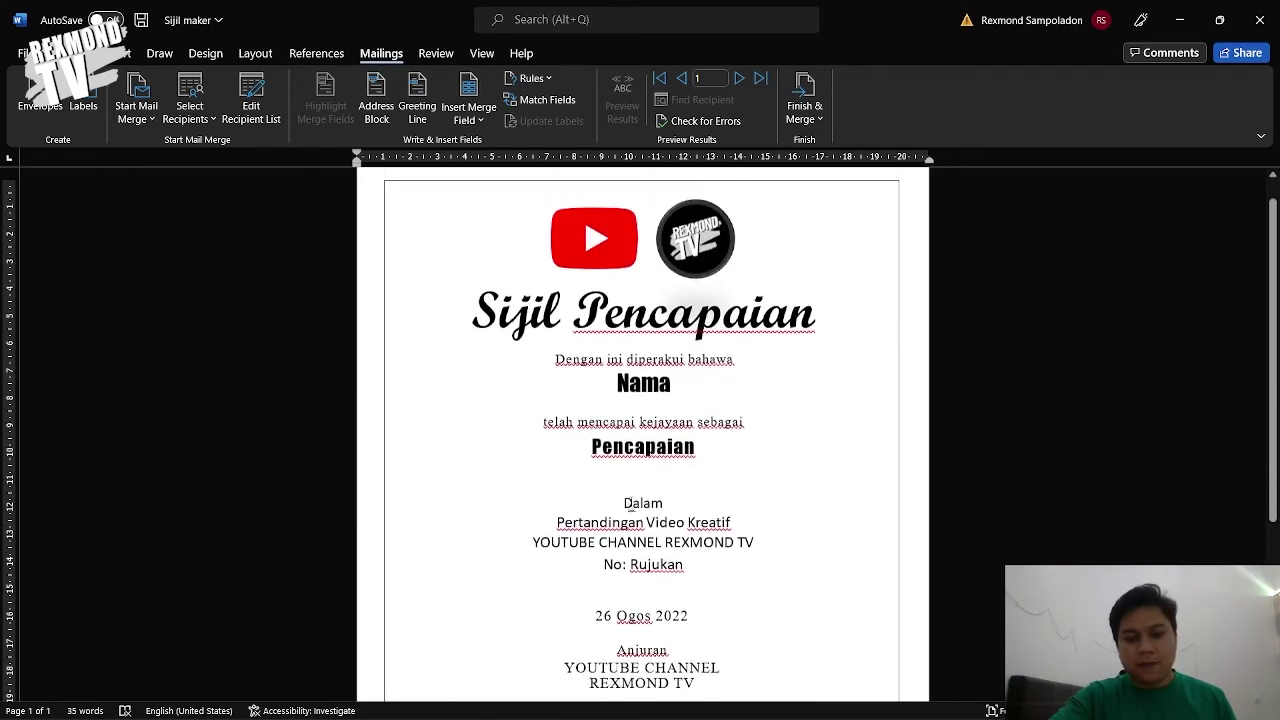
Inspect the certificate's title, the Nama and Pencapaian placeholders, and the competition details text box.
click(624, 340)
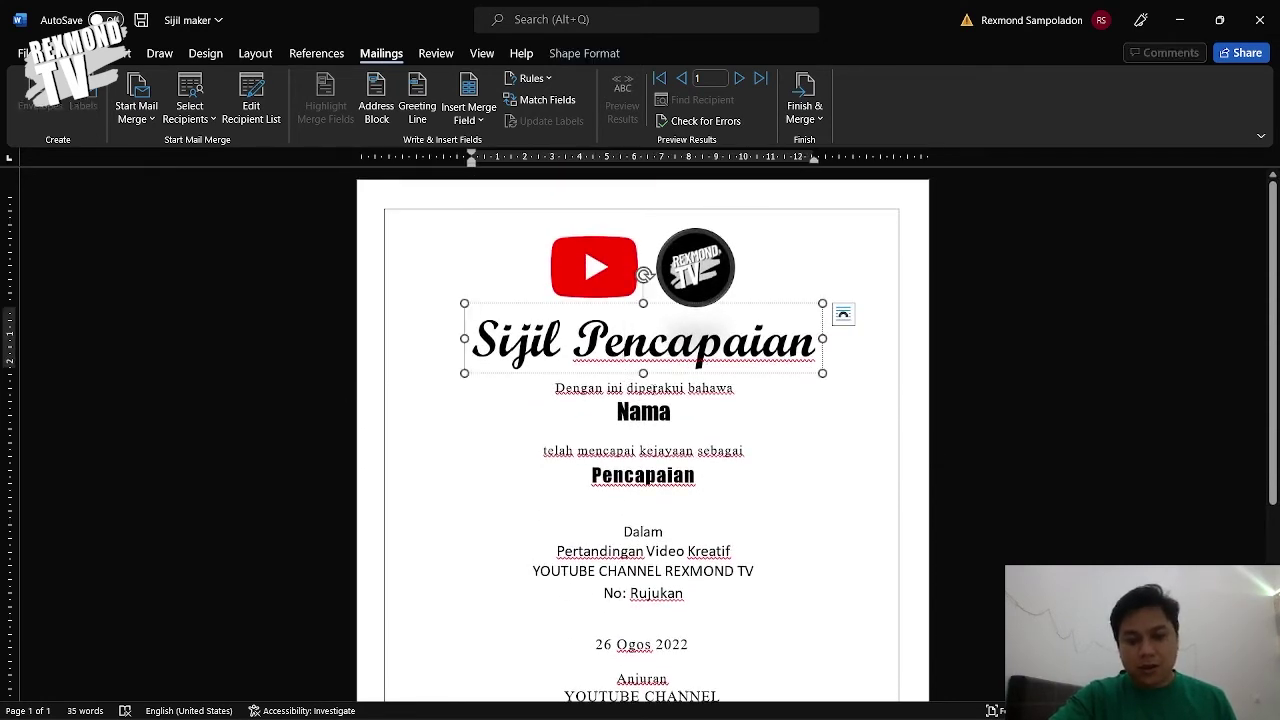
click(653, 390)
click(661, 413)
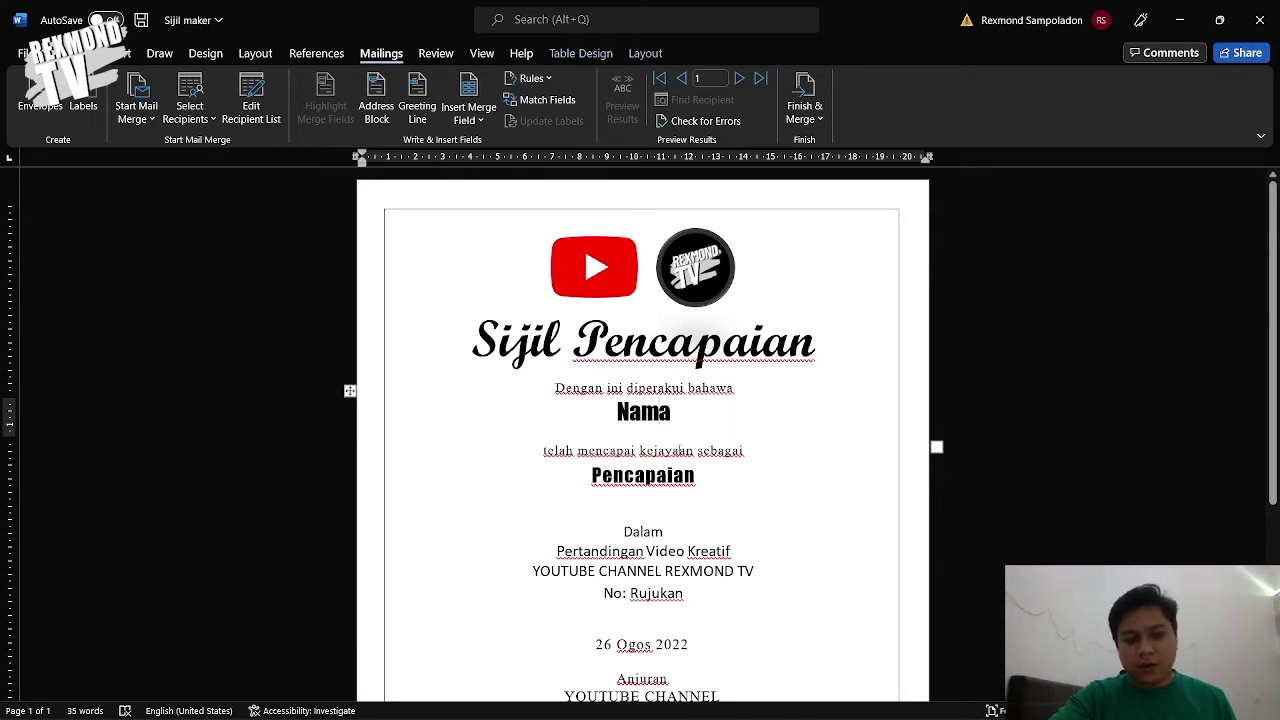
scroll(678, 455, down, 1)
click(668, 400)
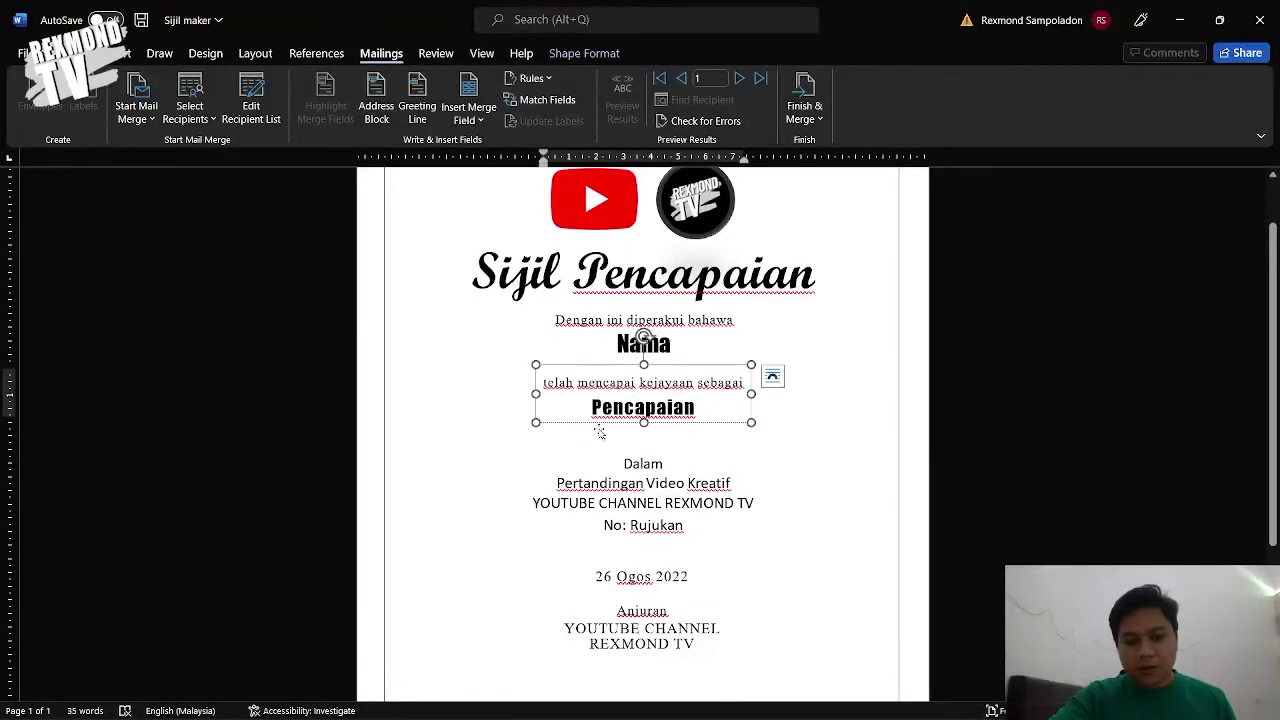
click(645, 483)
scroll(630, 465, down, 1)
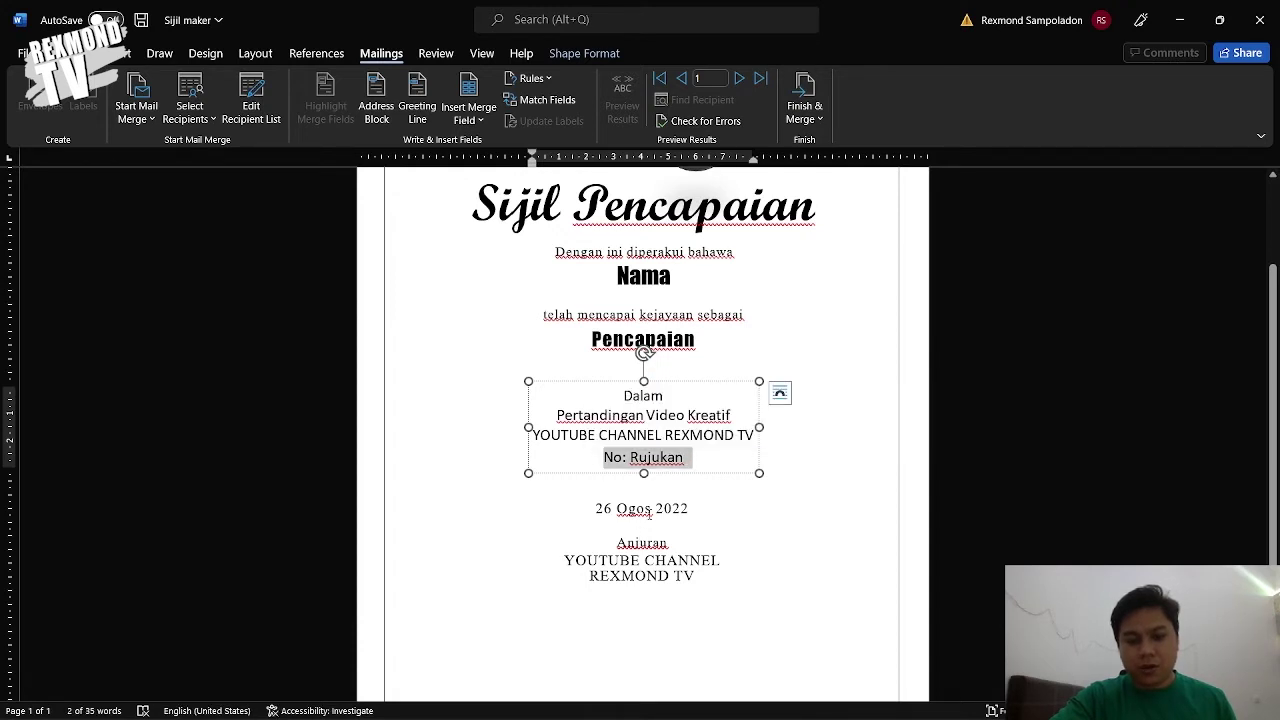
Inspect the "No: Rujukan" line, the date and organiser text box, and the signature block at the page's foot.
click(711, 511)
scroll(711, 511, down, 1)
scroll(711, 511, down, 1)
click(687, 389)
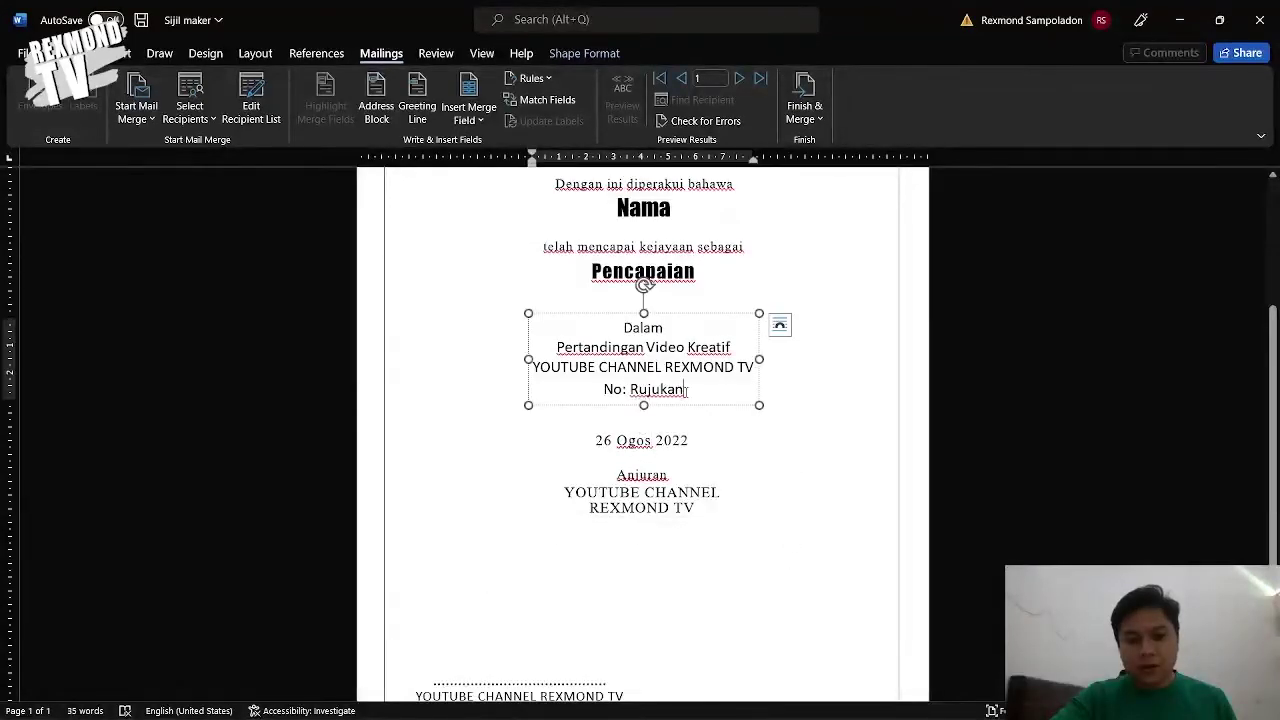
triple_click(670, 389)
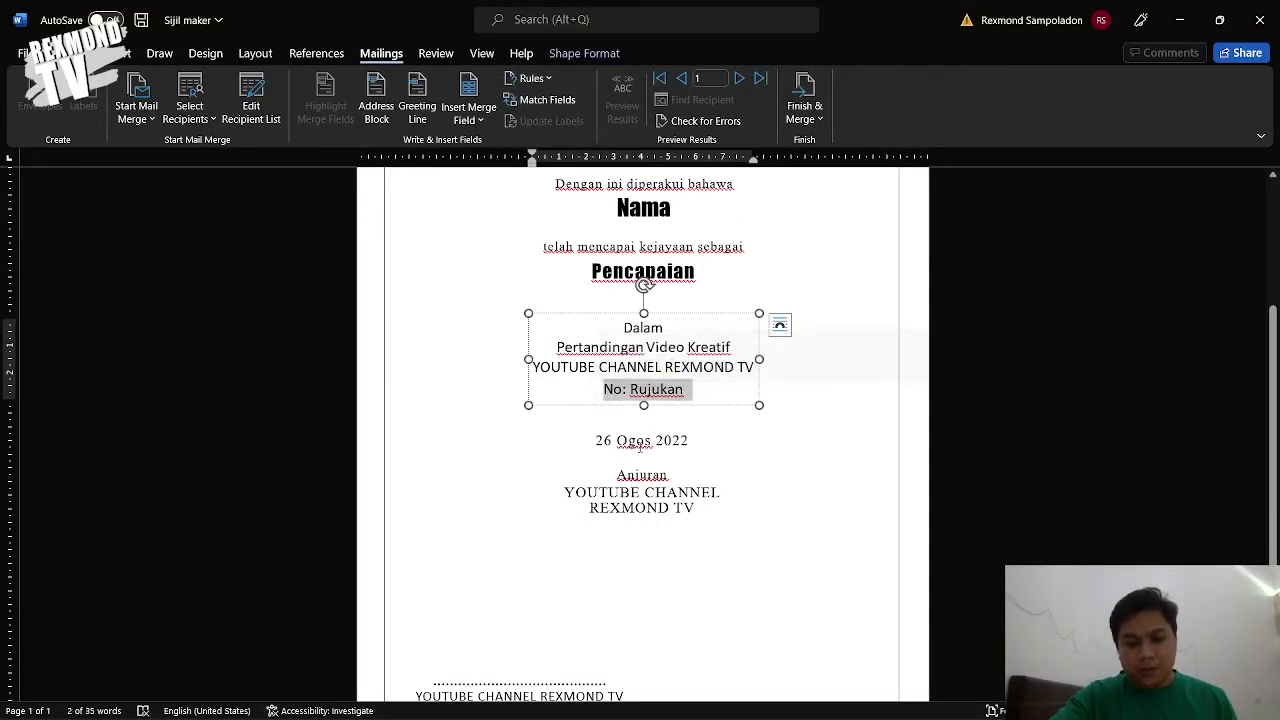
click(640, 447)
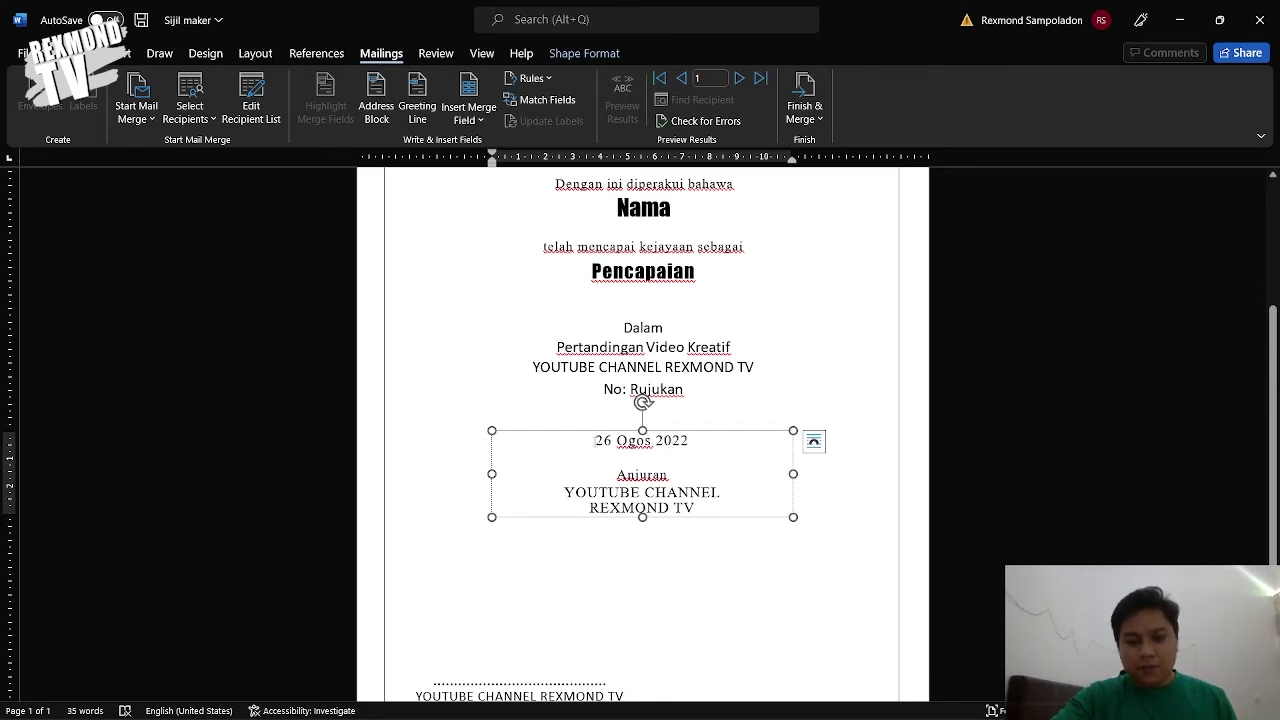
scroll(670, 440, down, 1)
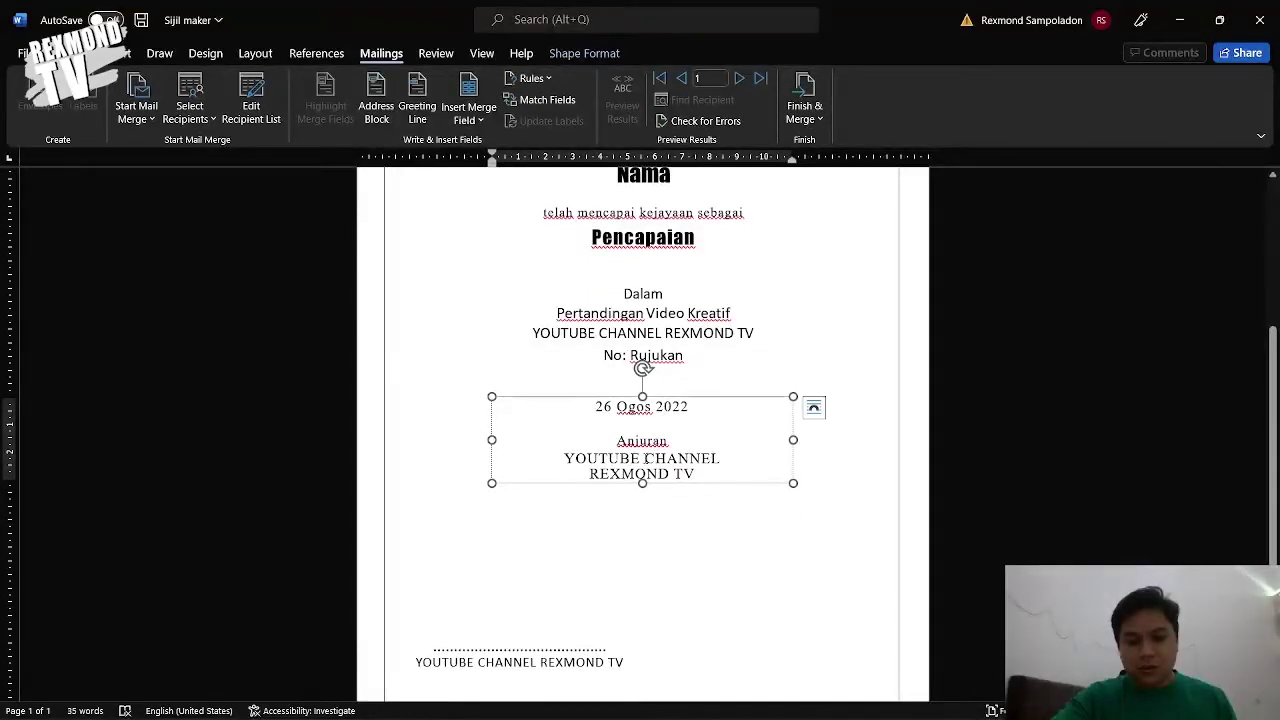
scroll(580, 470, down, 2)
click(520, 598)
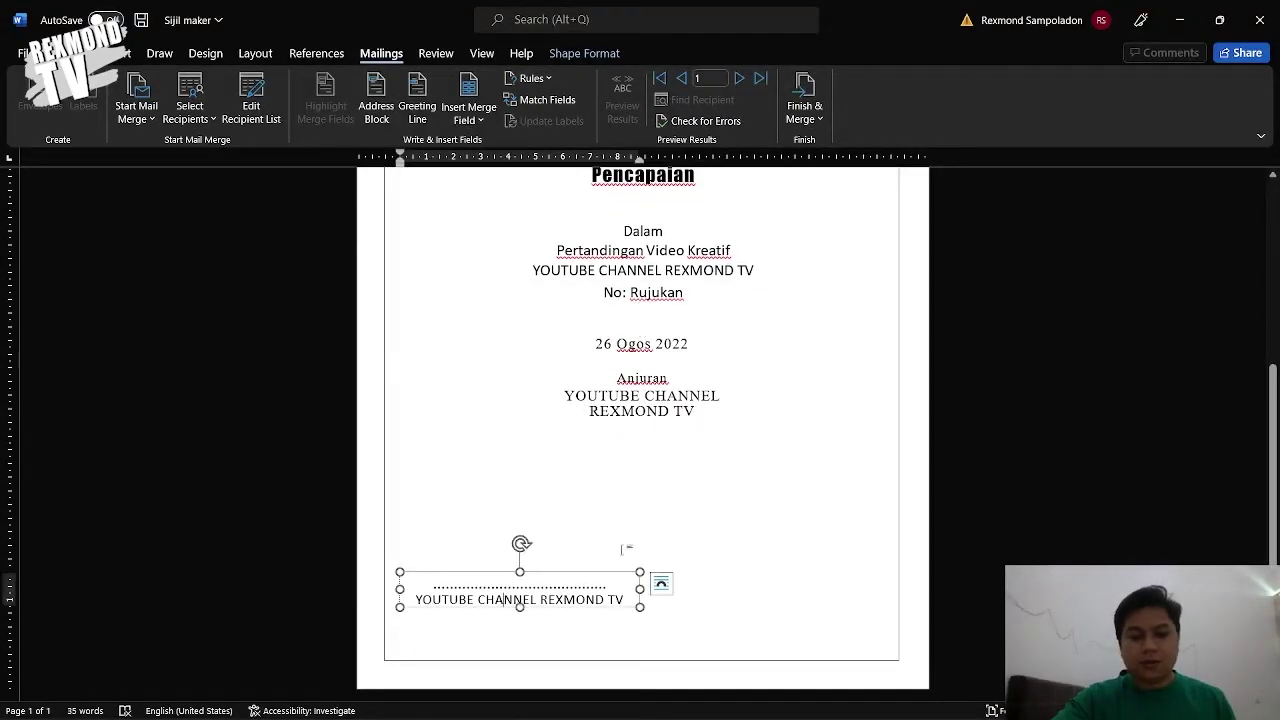
Go back to the certificate's Nama placeholder and the achievement wording beneath it.
scroll(843, 501, up, 5)
scroll(843, 501, up, 2)
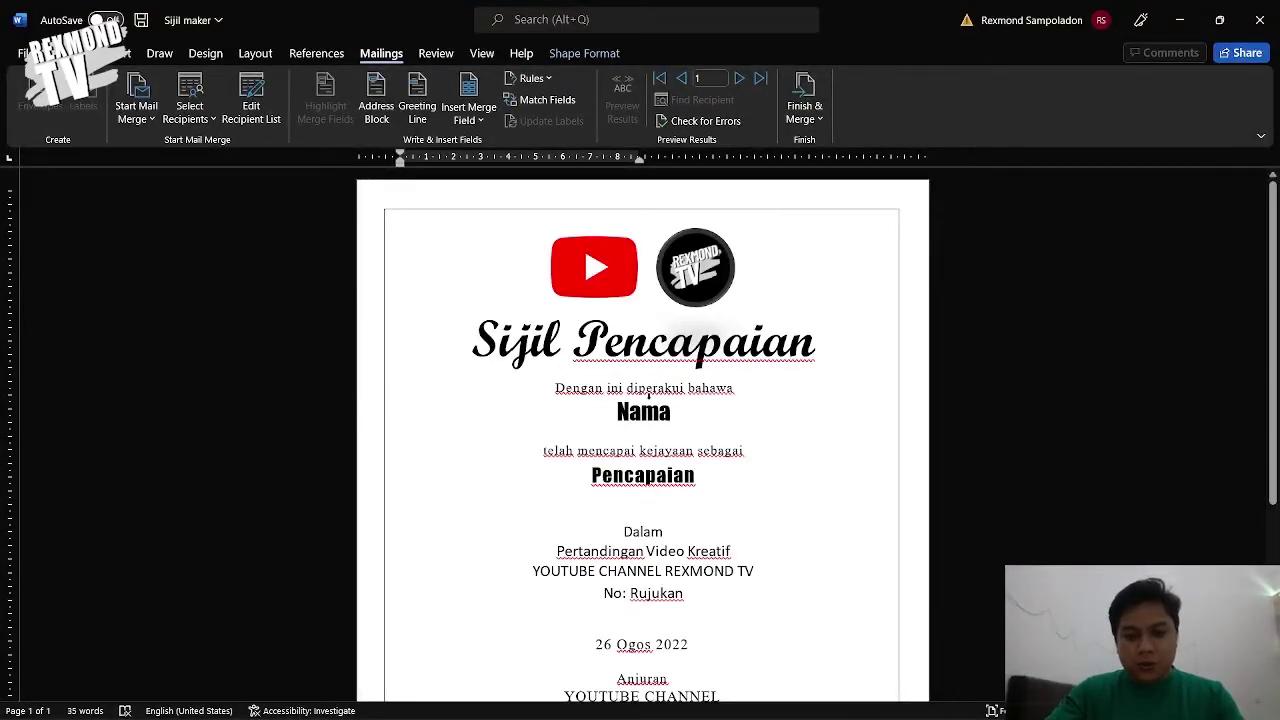
click(643, 411)
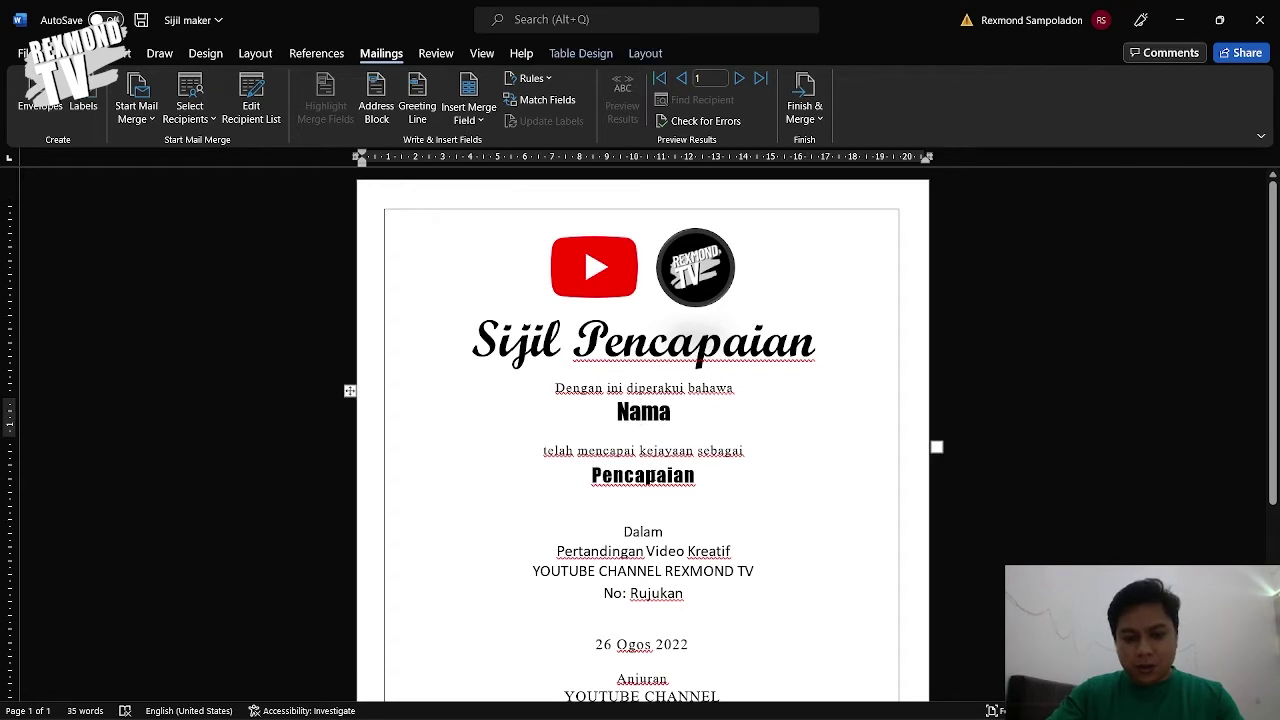
click(643, 452)
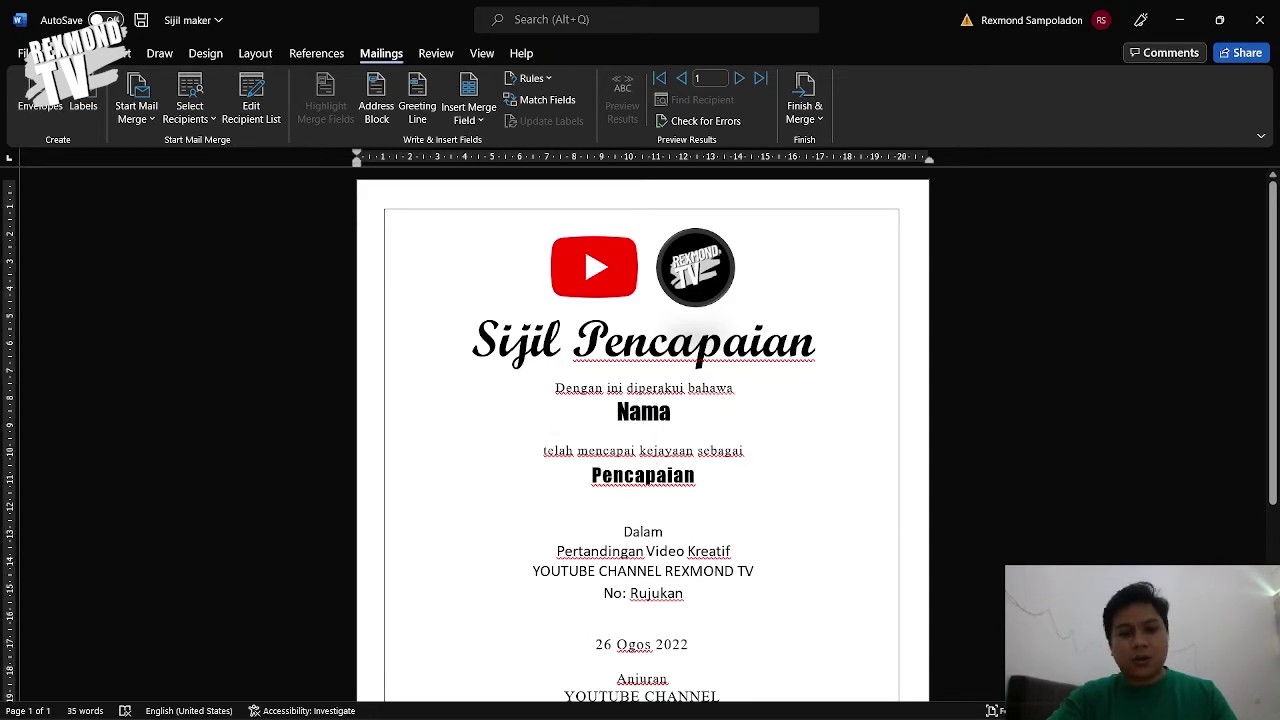
Switch to the REXMOND TV workbook in Excel and review the Nama and Pencapaian column headers.
key(alt+Tab)
click(977, 286)
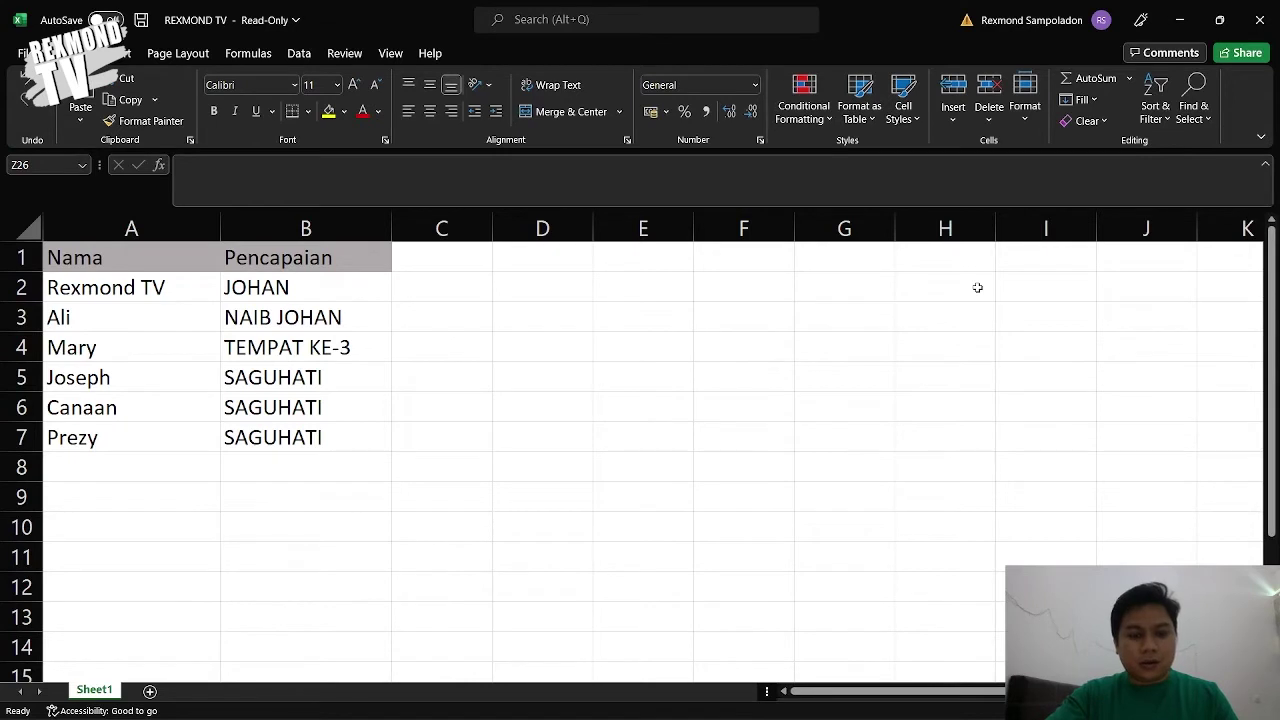
click(121, 287)
scroll(121, 287, down, 1)
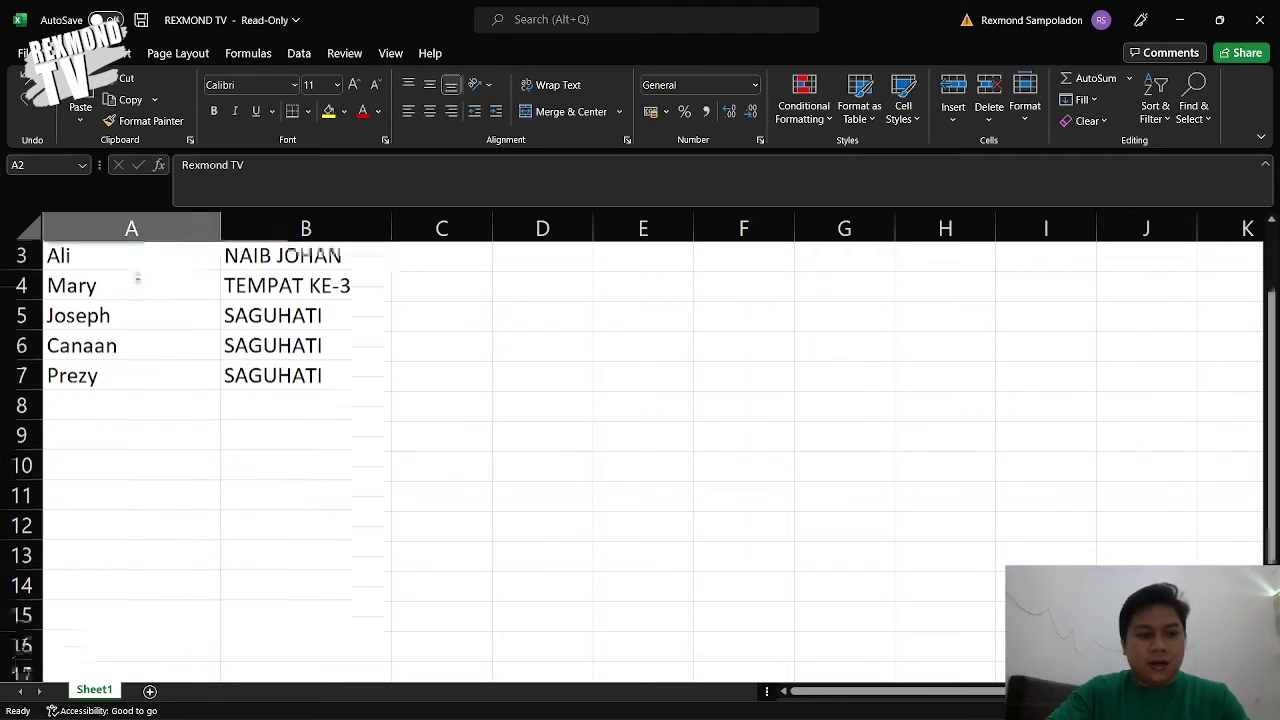
scroll(160, 286, up, 1)
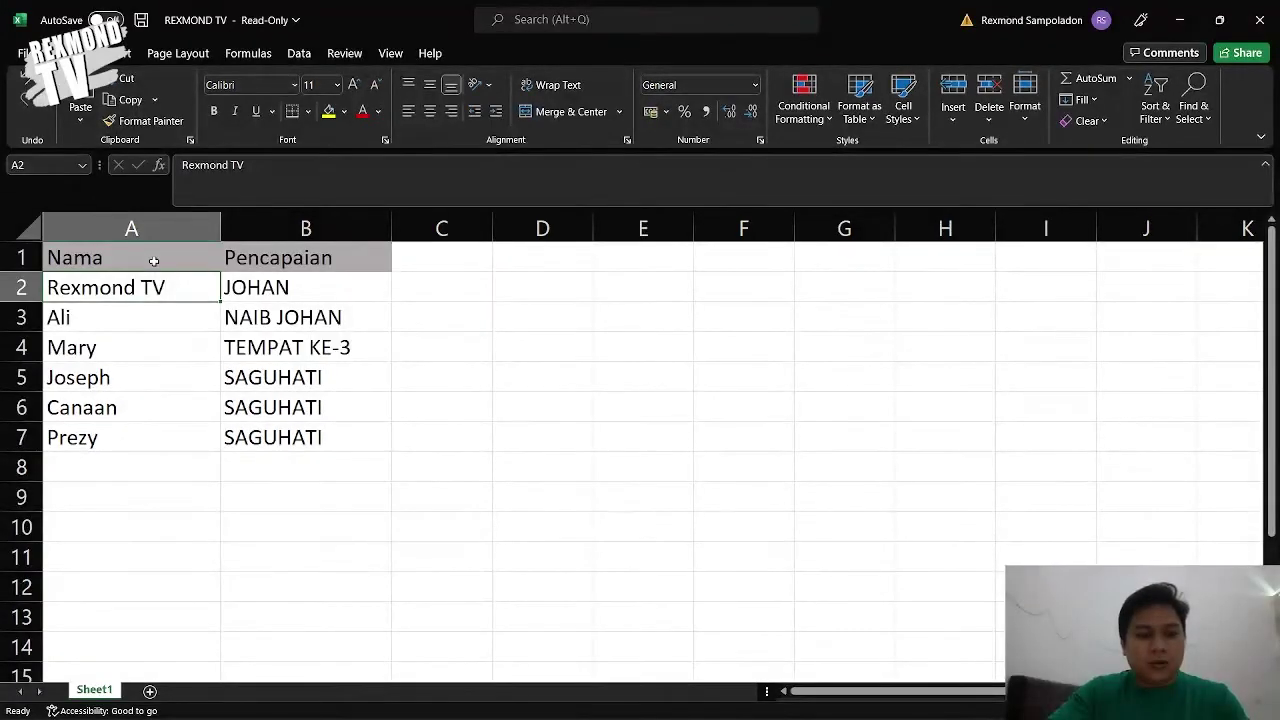
click(154, 261)
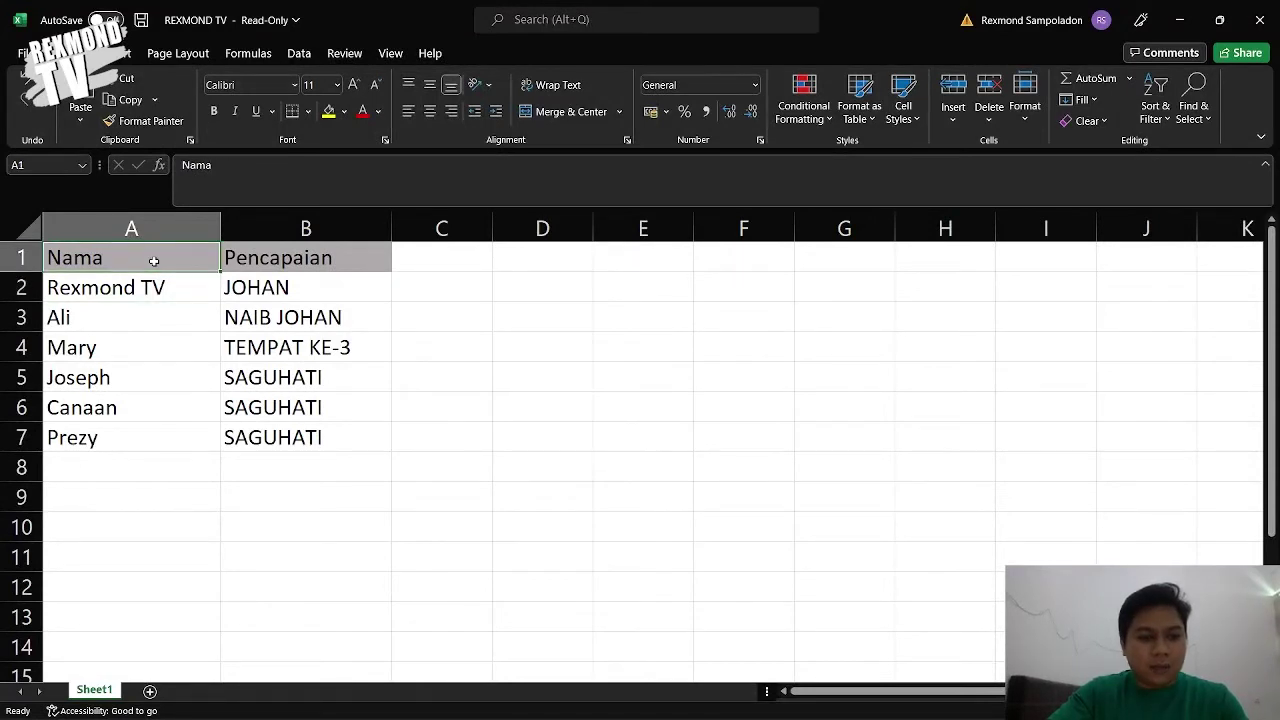
click(278, 265)
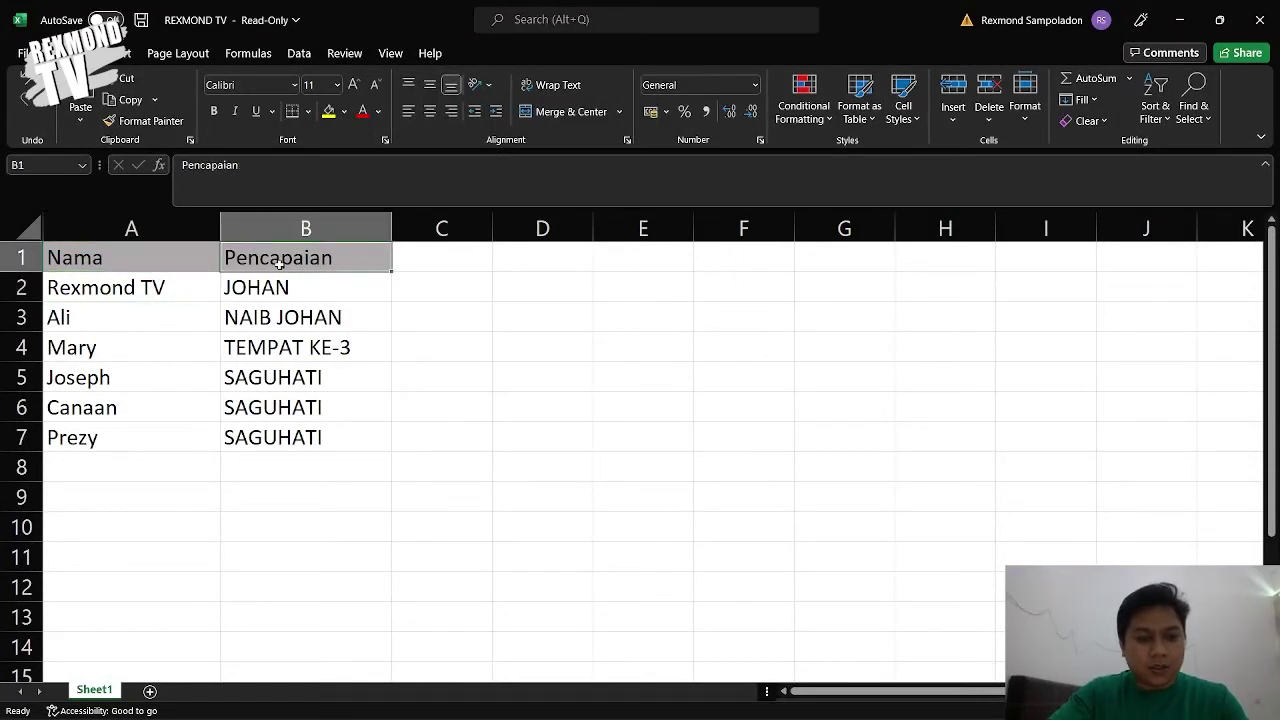
Point out the empty header cells C1 through G1 as room for additional data fields.
click(437, 263)
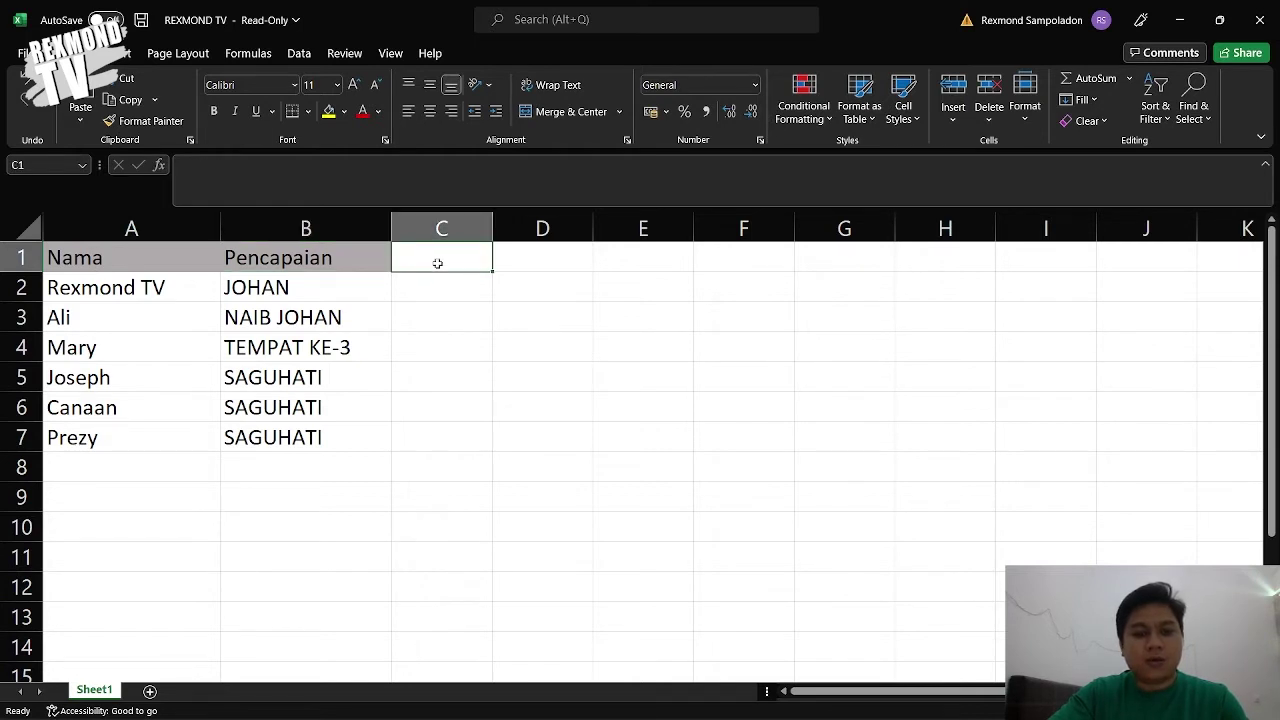
click(566, 267)
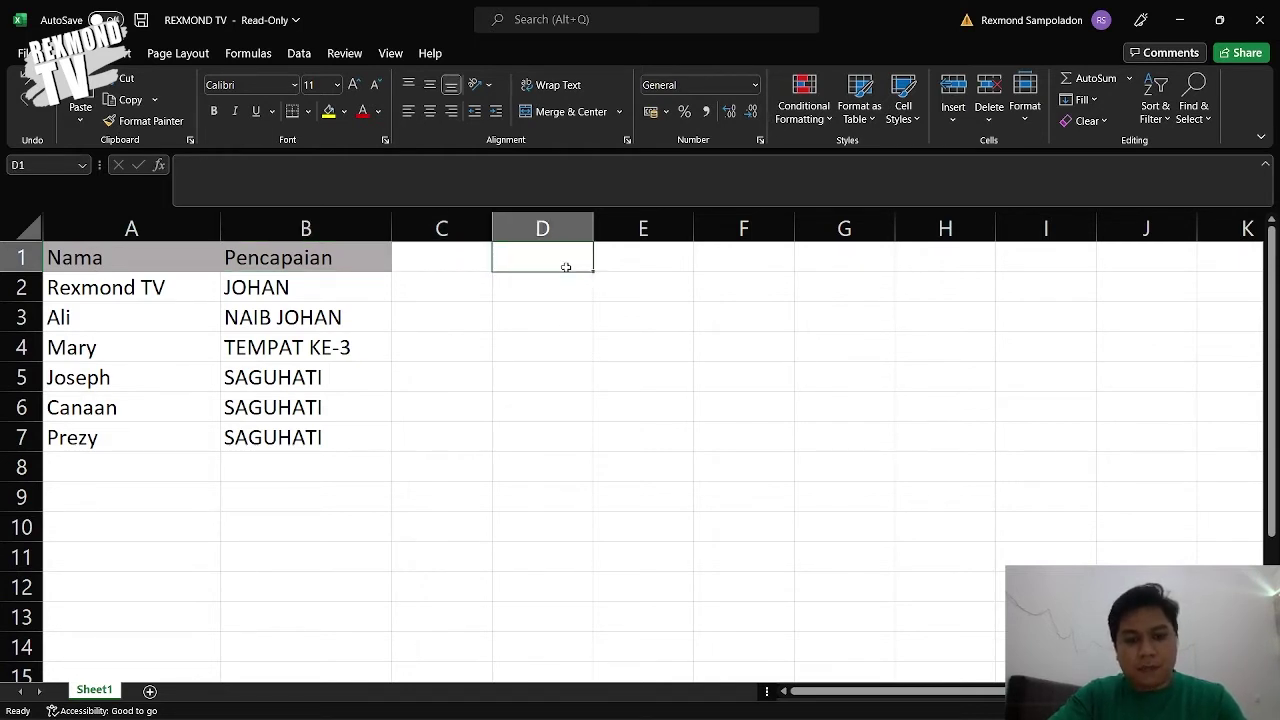
click(619, 257)
click(568, 257)
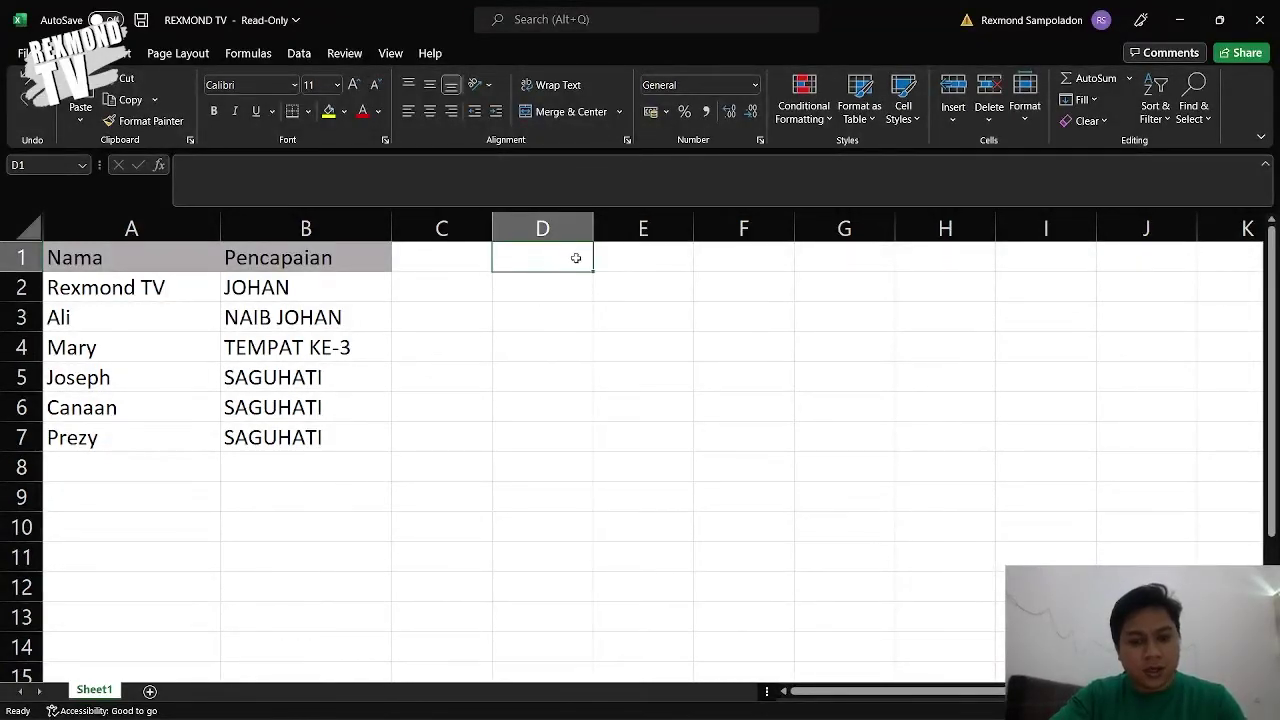
click(654, 263)
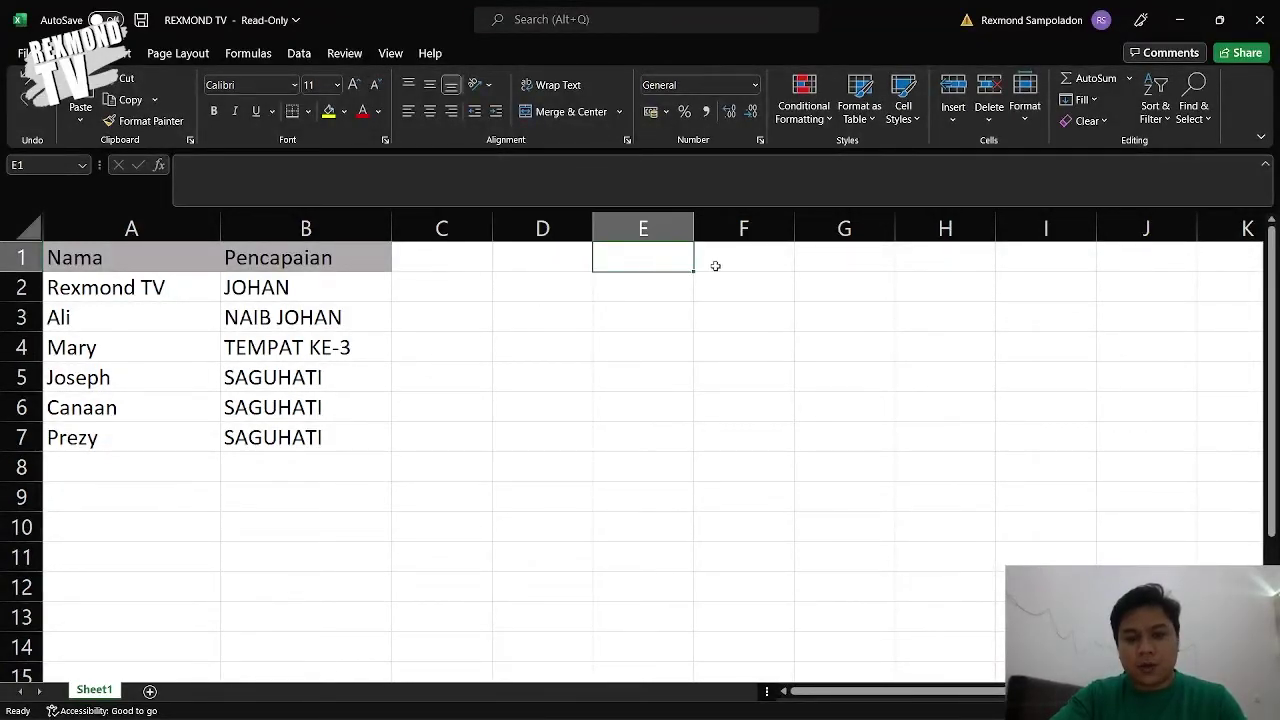
click(757, 263)
click(806, 265)
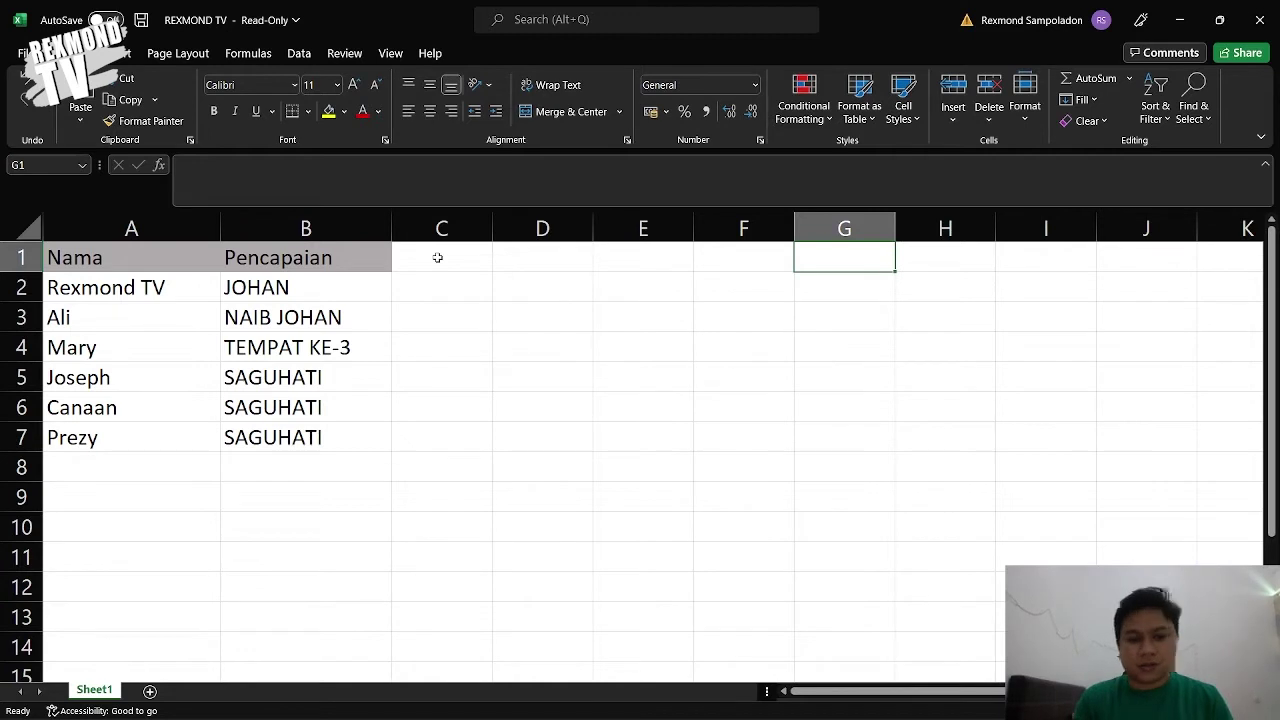
Review the list of recipient names in cells A2 to A7.
click(138, 292)
shift+click(120, 437)
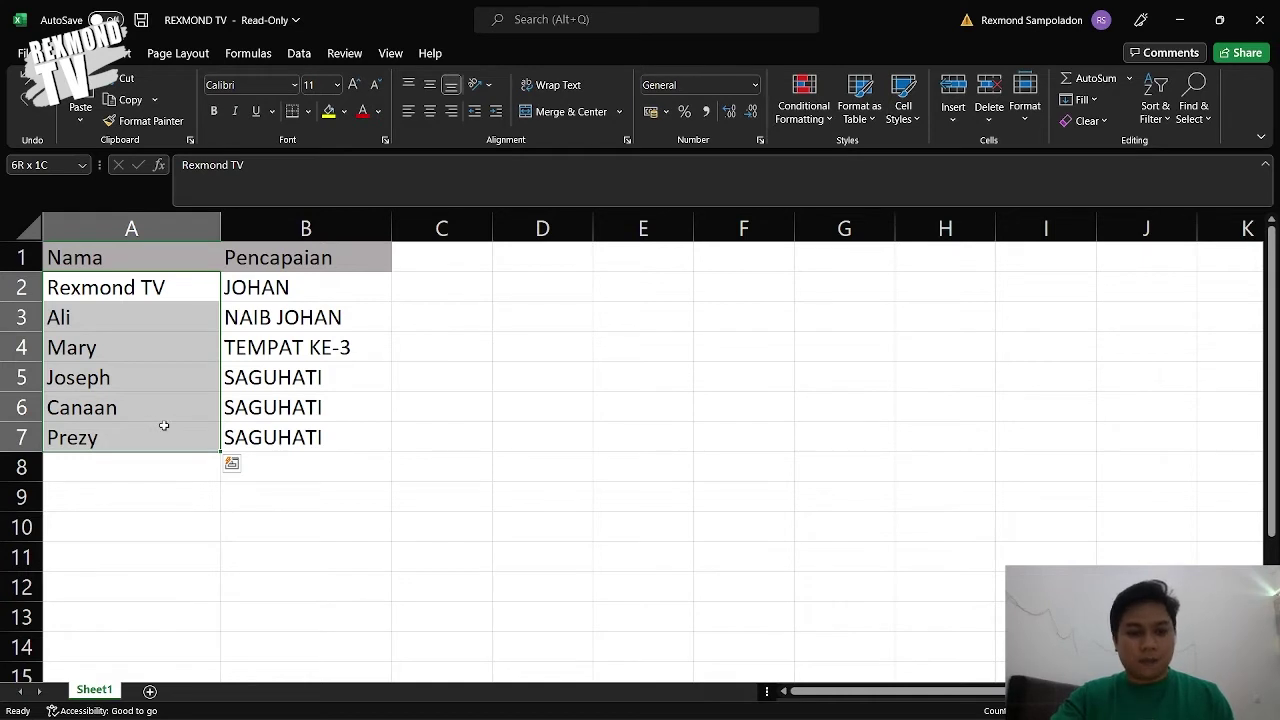
click(180, 495)
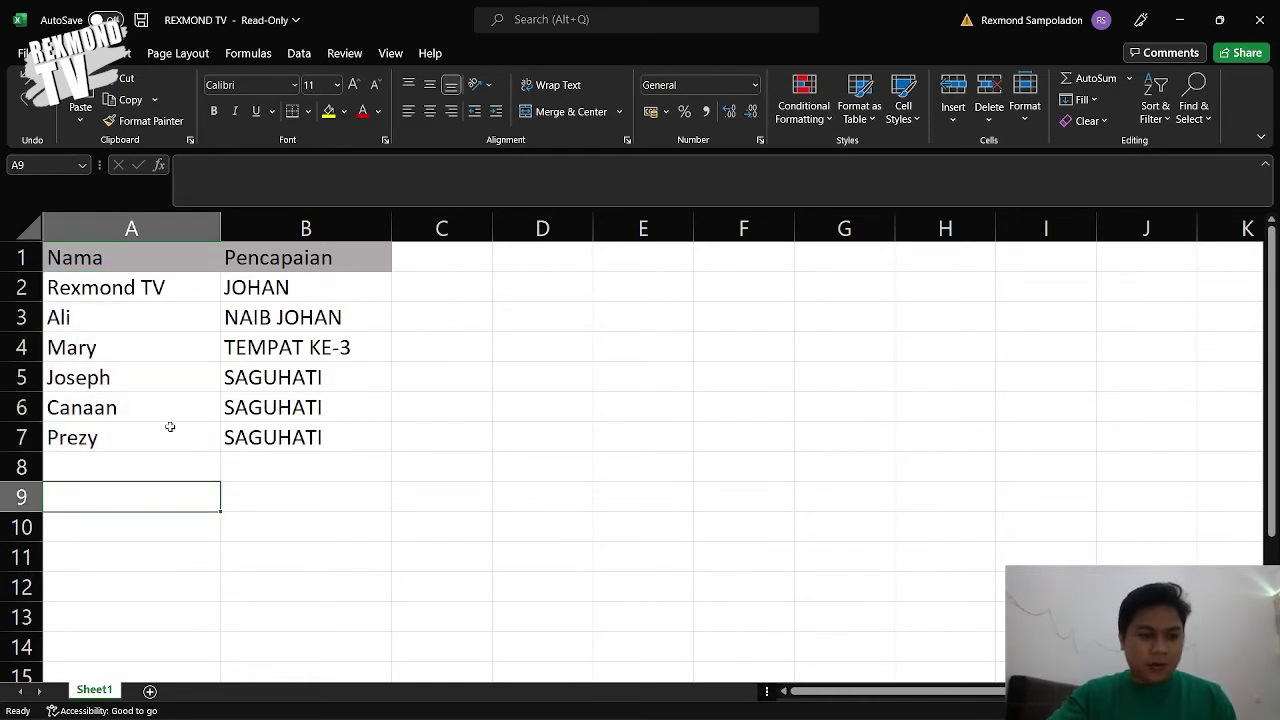
Fill the recipient name in cell A7 down column A through row 30.
scroll(180, 495, down, 8)
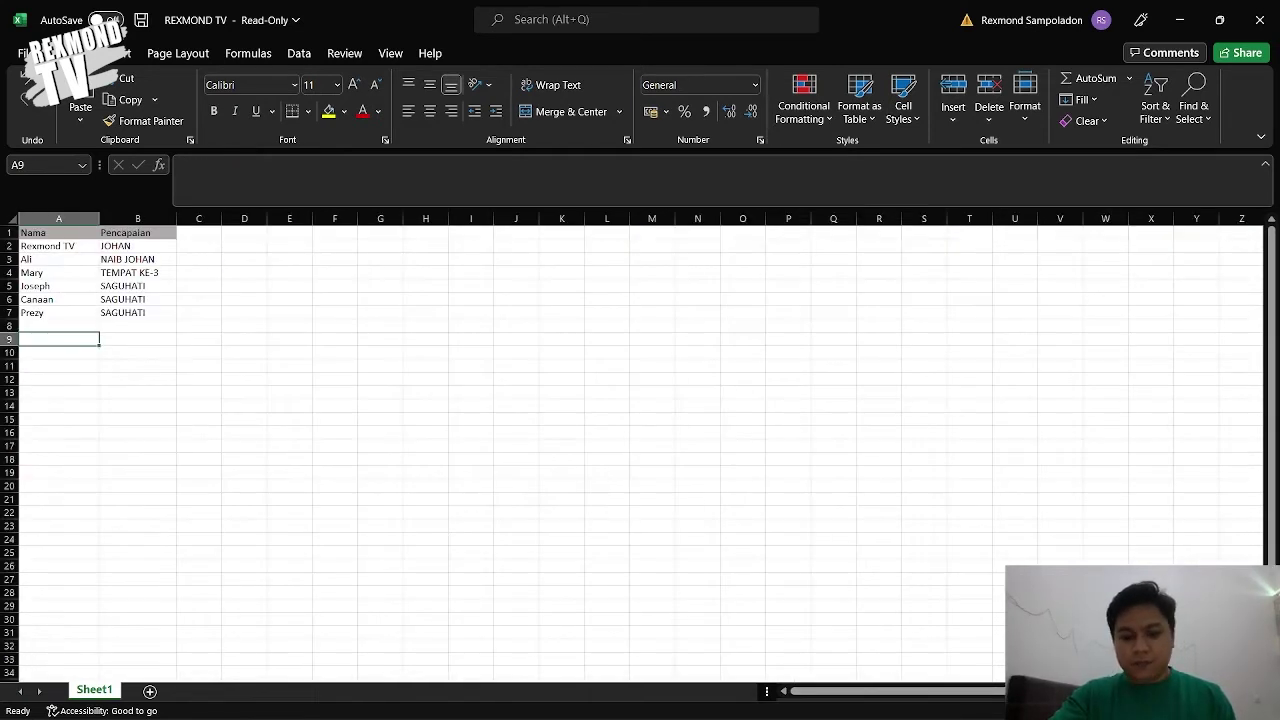
click(69, 249)
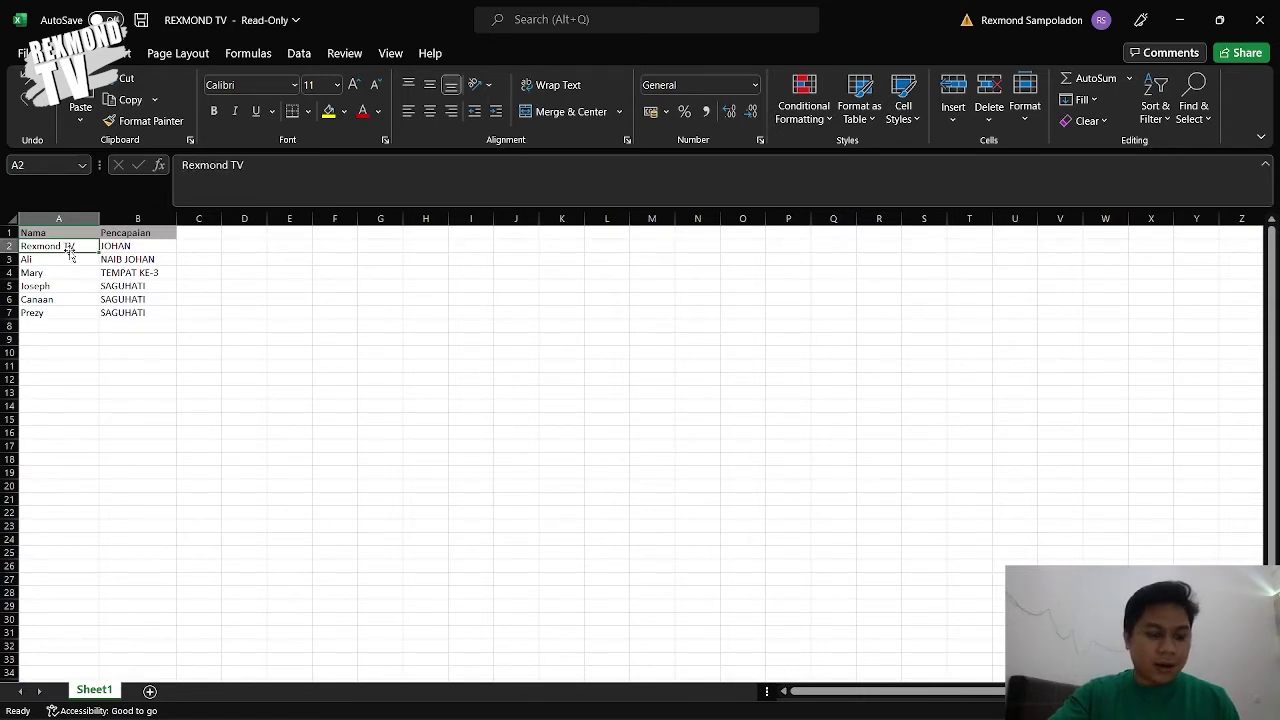
click(82, 326)
click(87, 312)
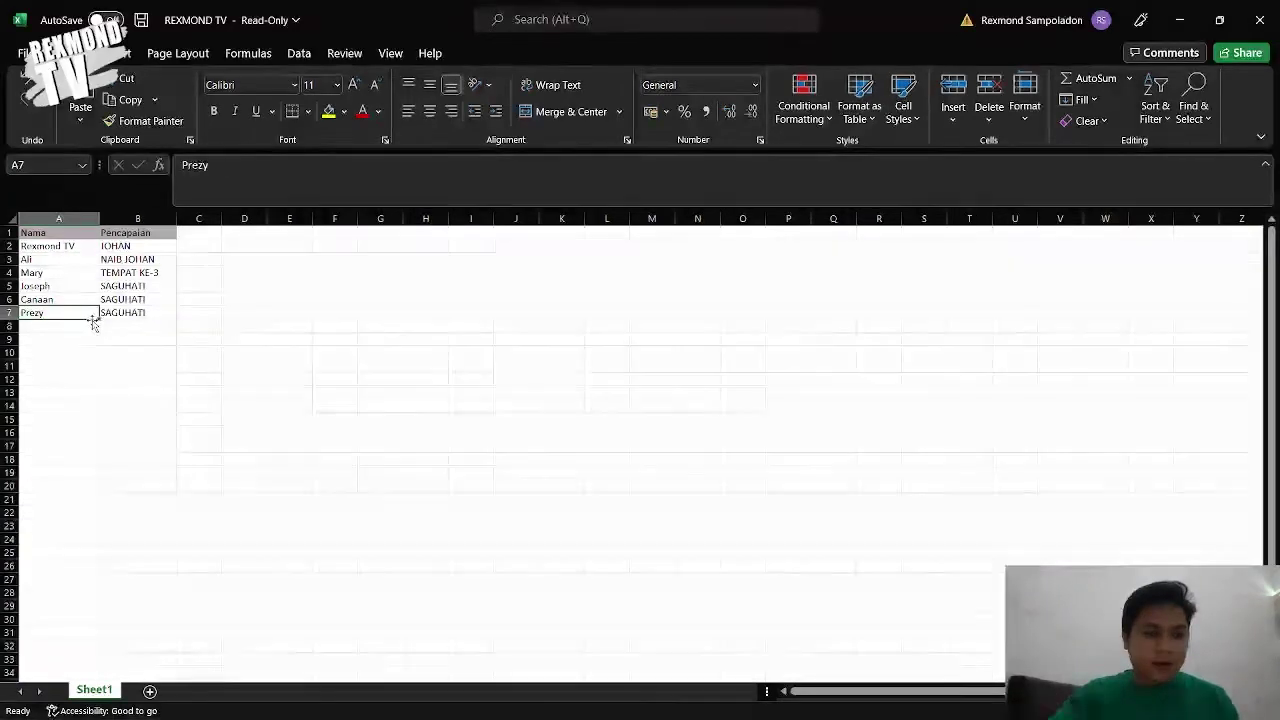
drag(99, 319, 120, 634)
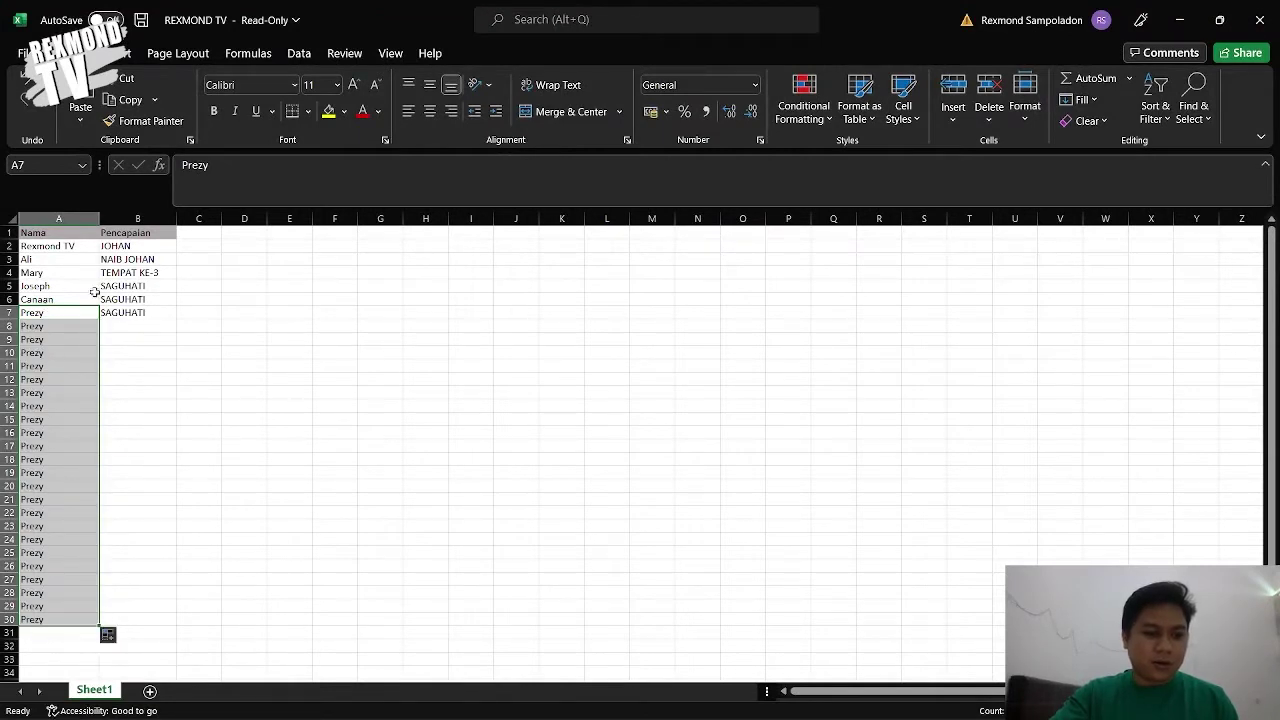
Undo the fill of the recipient name down column A.
click(187, 404)
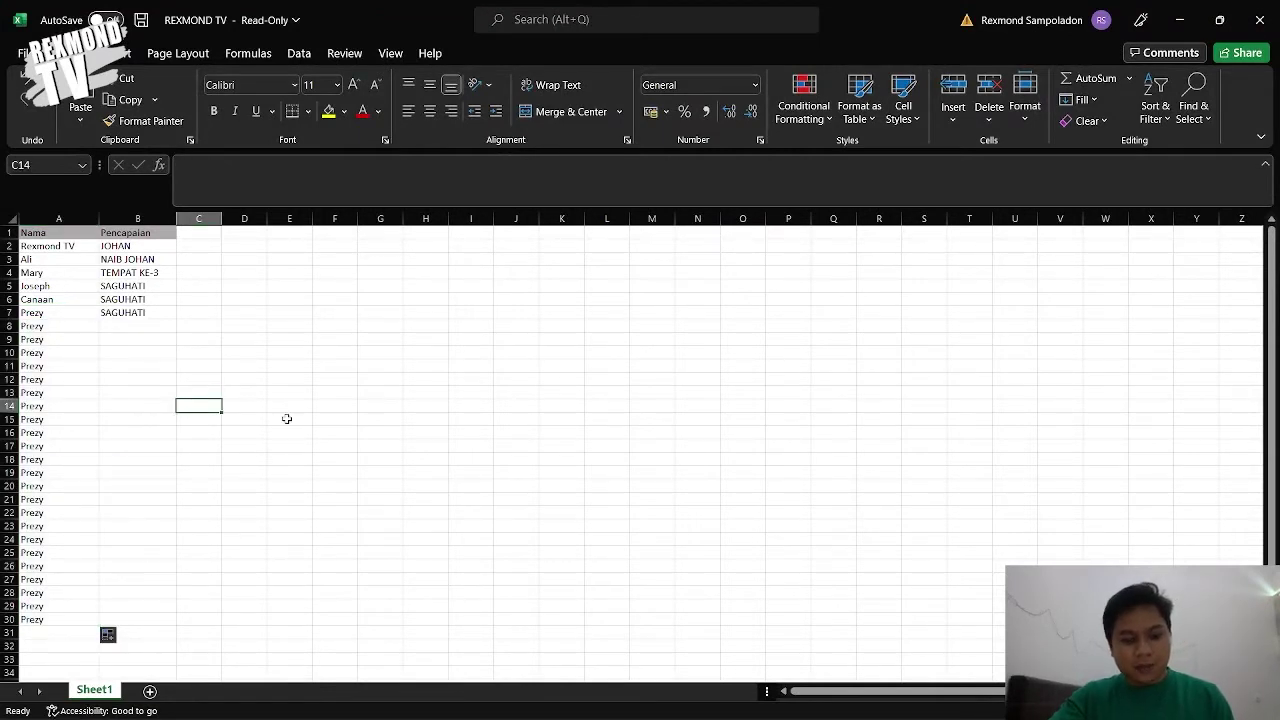
key(ctrl+z)
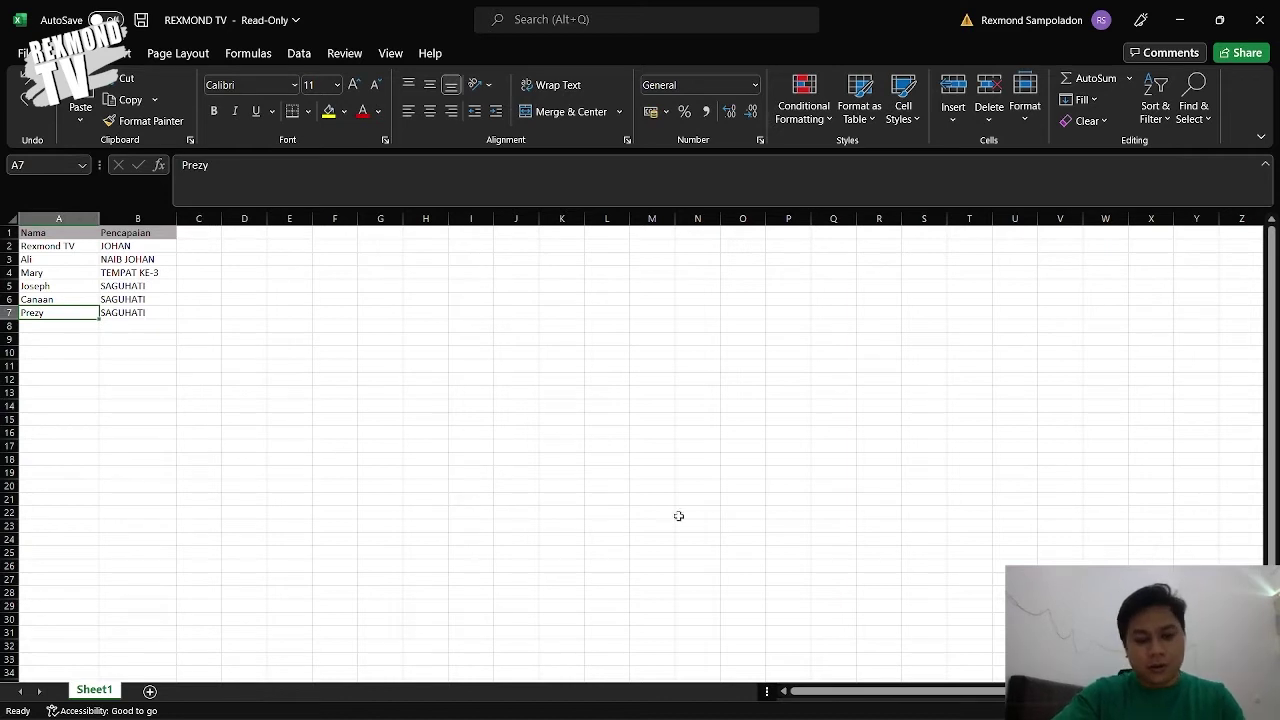
scroll(731, 600, up, 2)
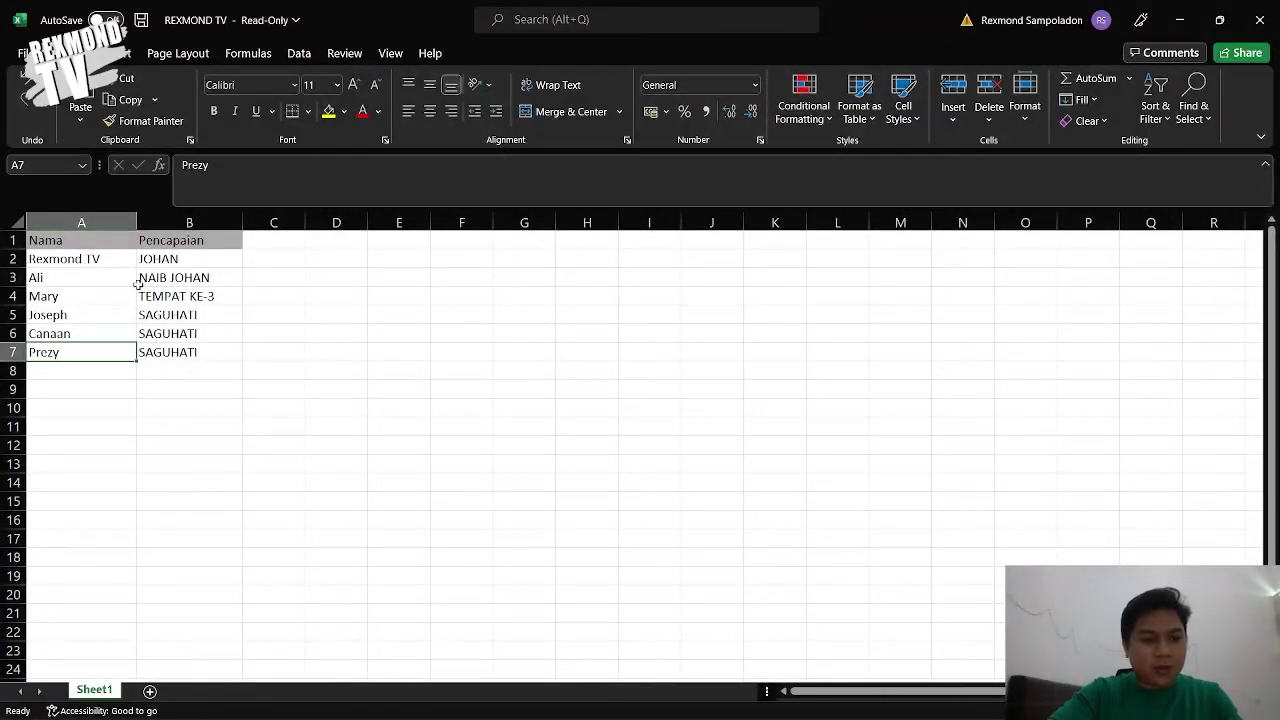
Review the Nama column with its first two entries and compare it with the Pencapaian column.
click(85, 222)
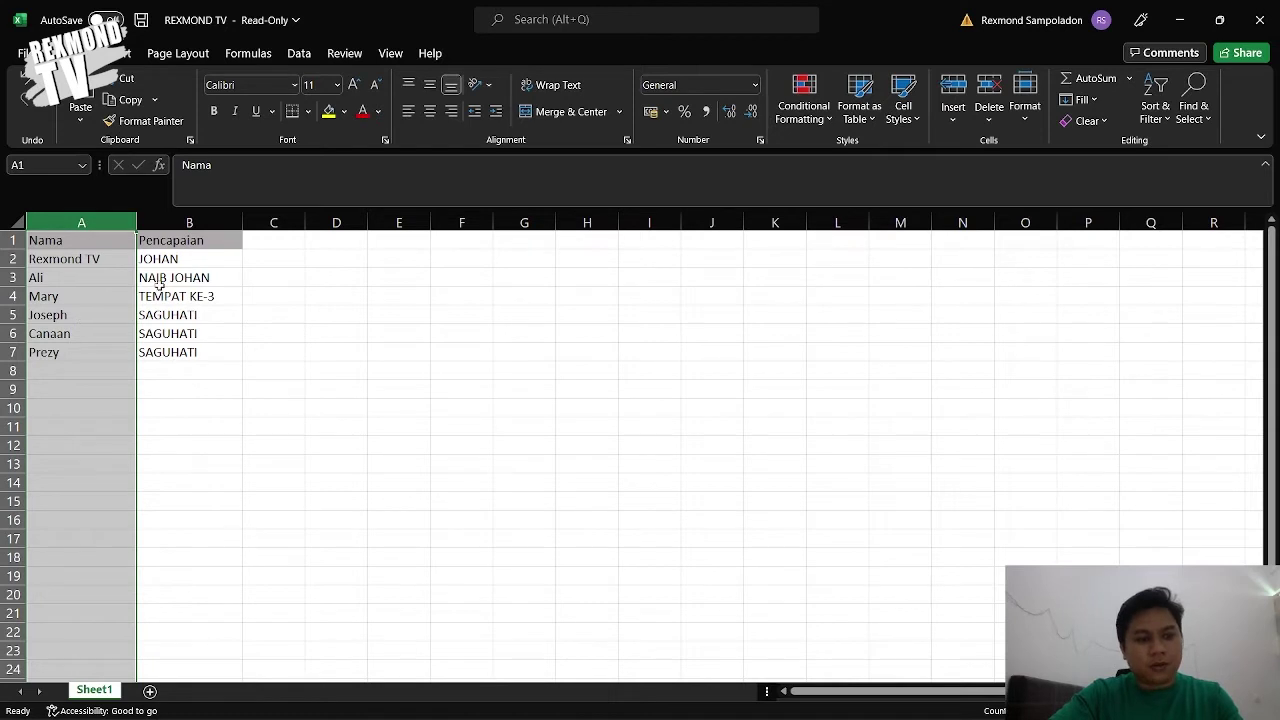
click(100, 260)
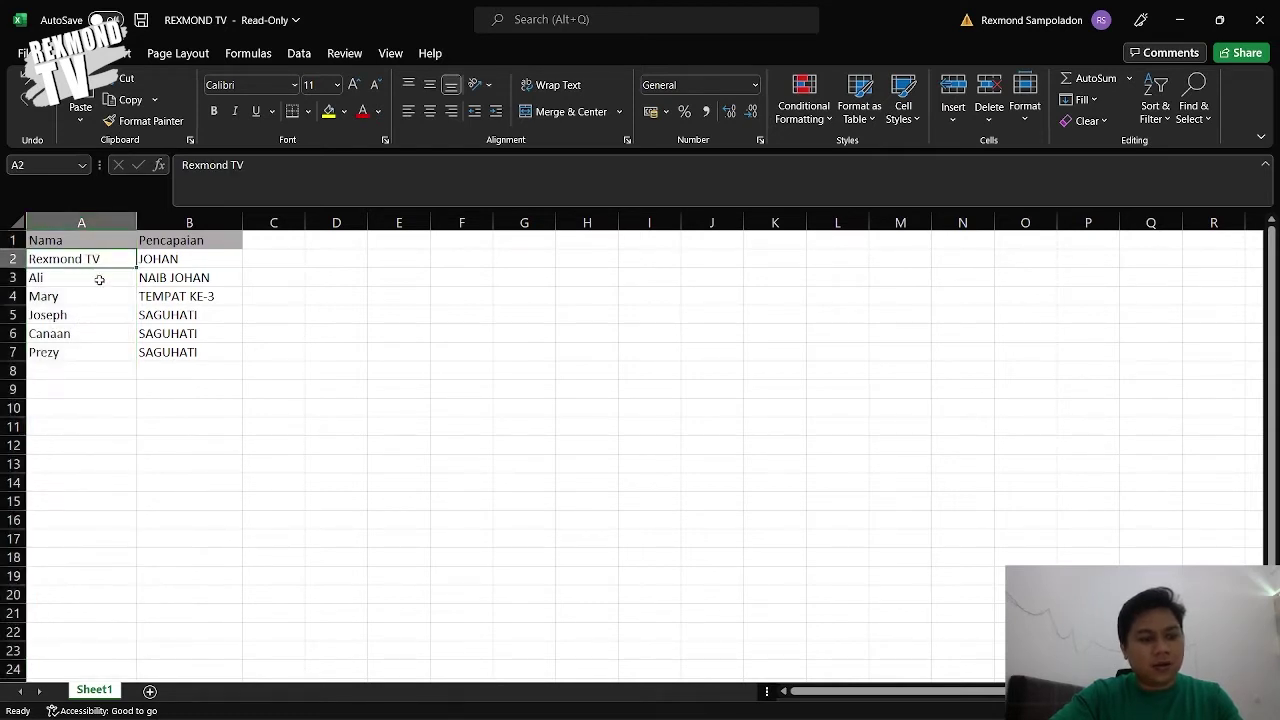
click(100, 277)
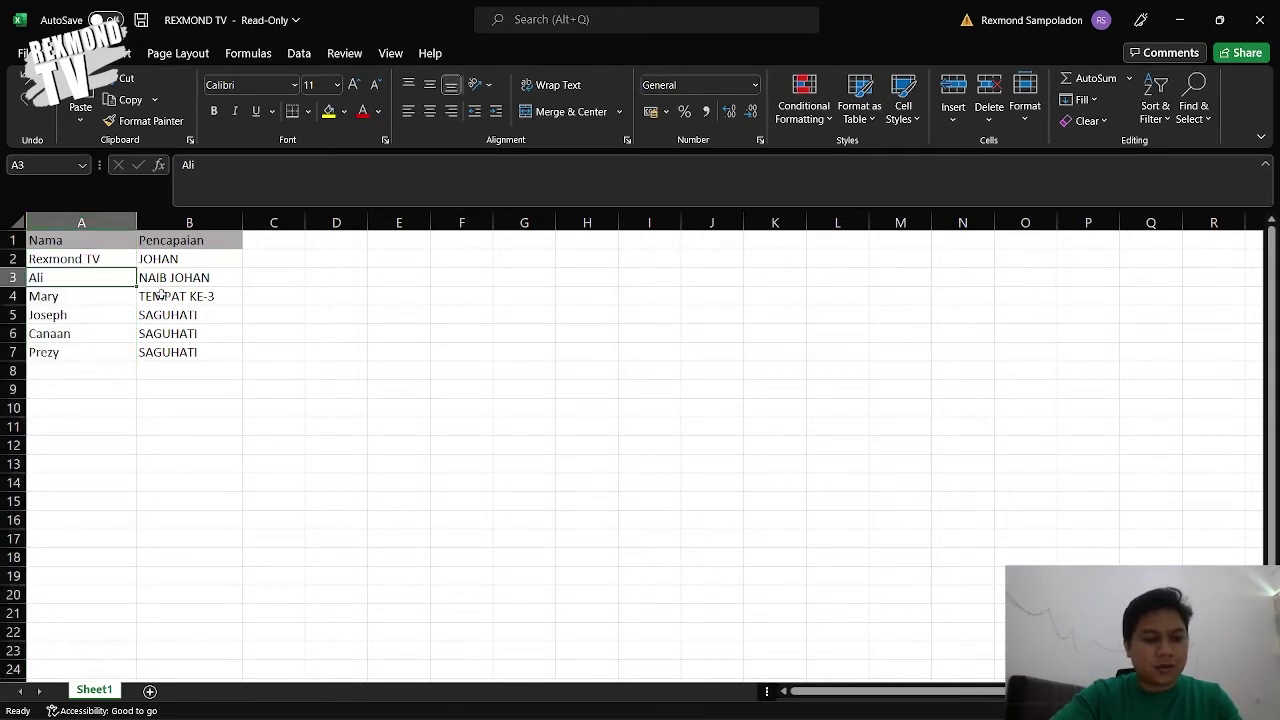
click(182, 222)
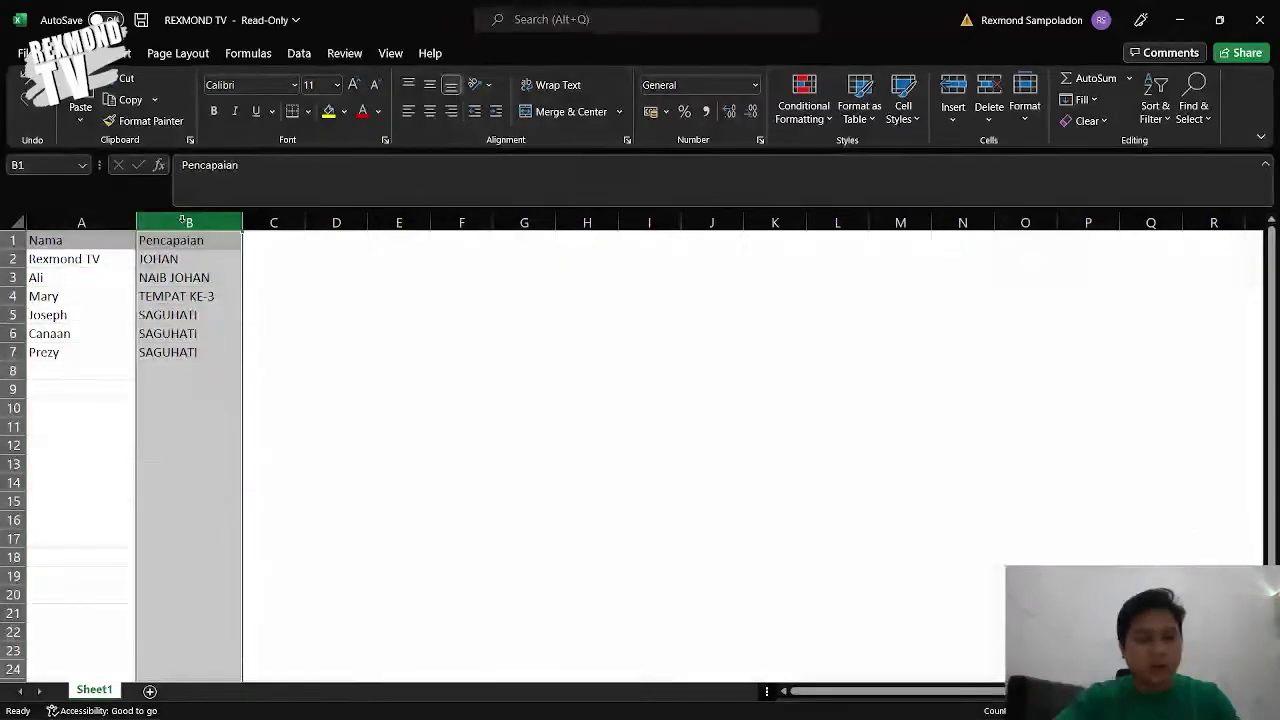
click(203, 240)
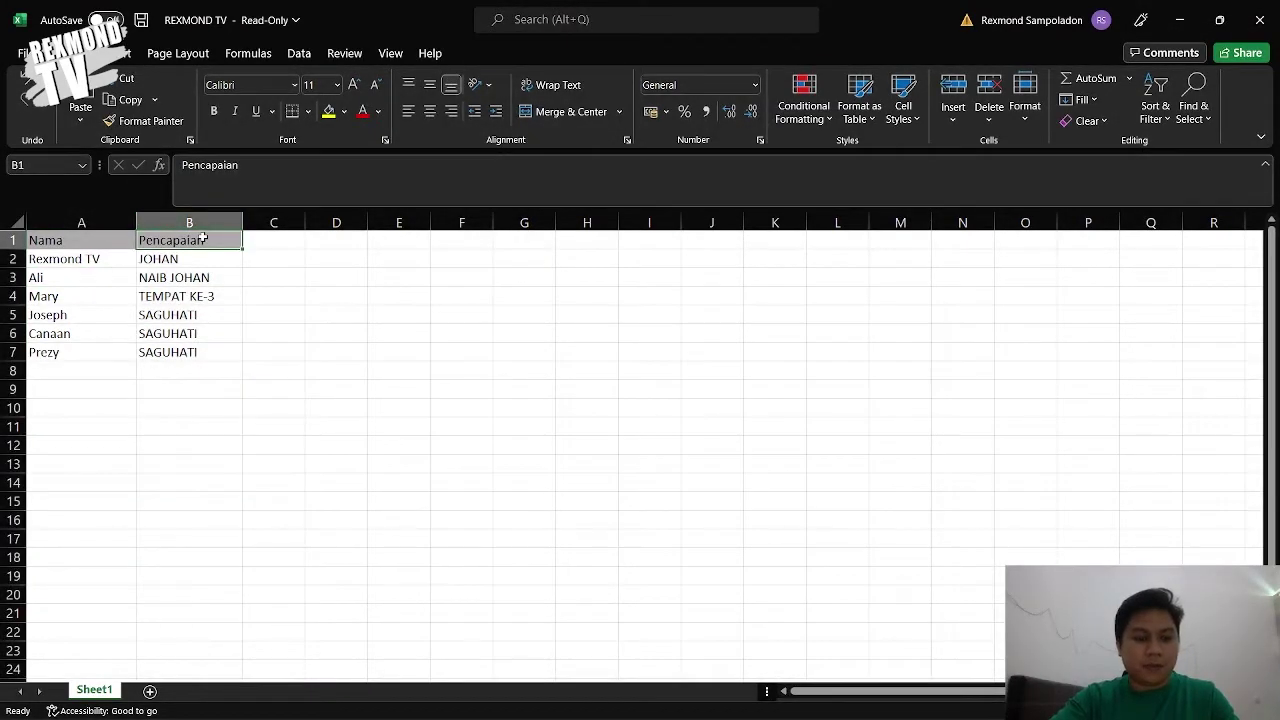
click(100, 224)
click(166, 228)
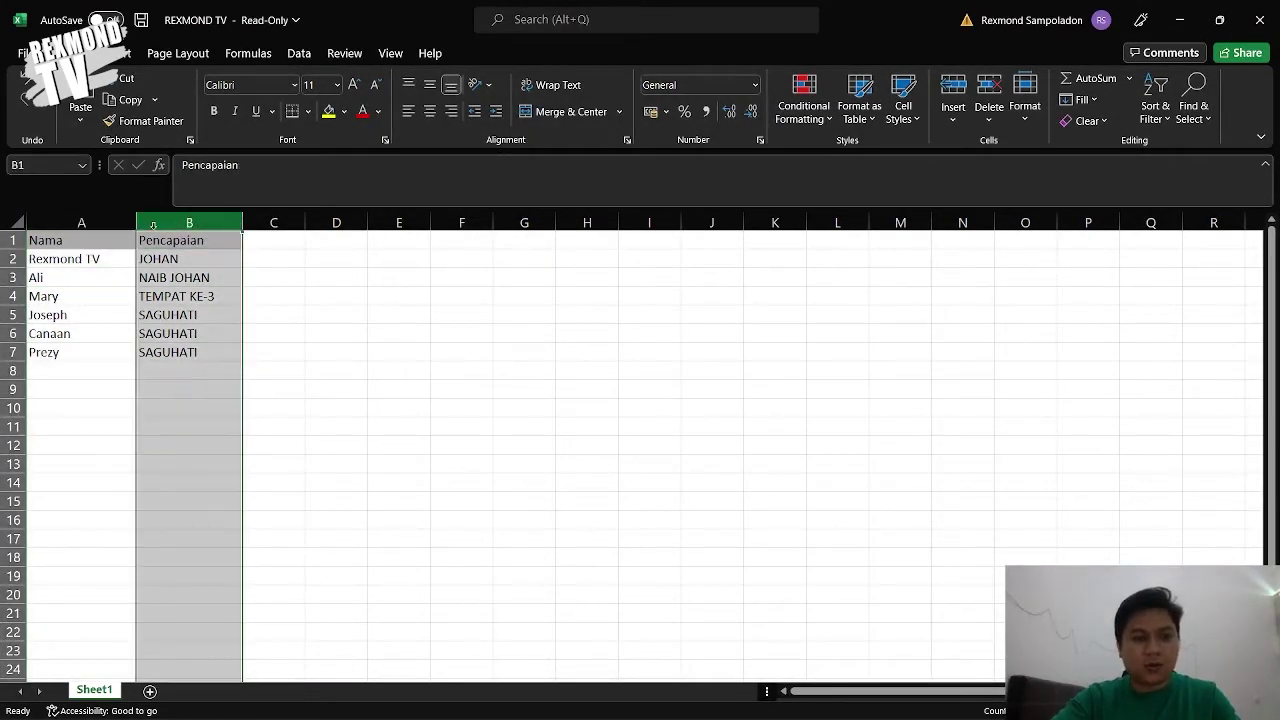
click(112, 232)
click(190, 223)
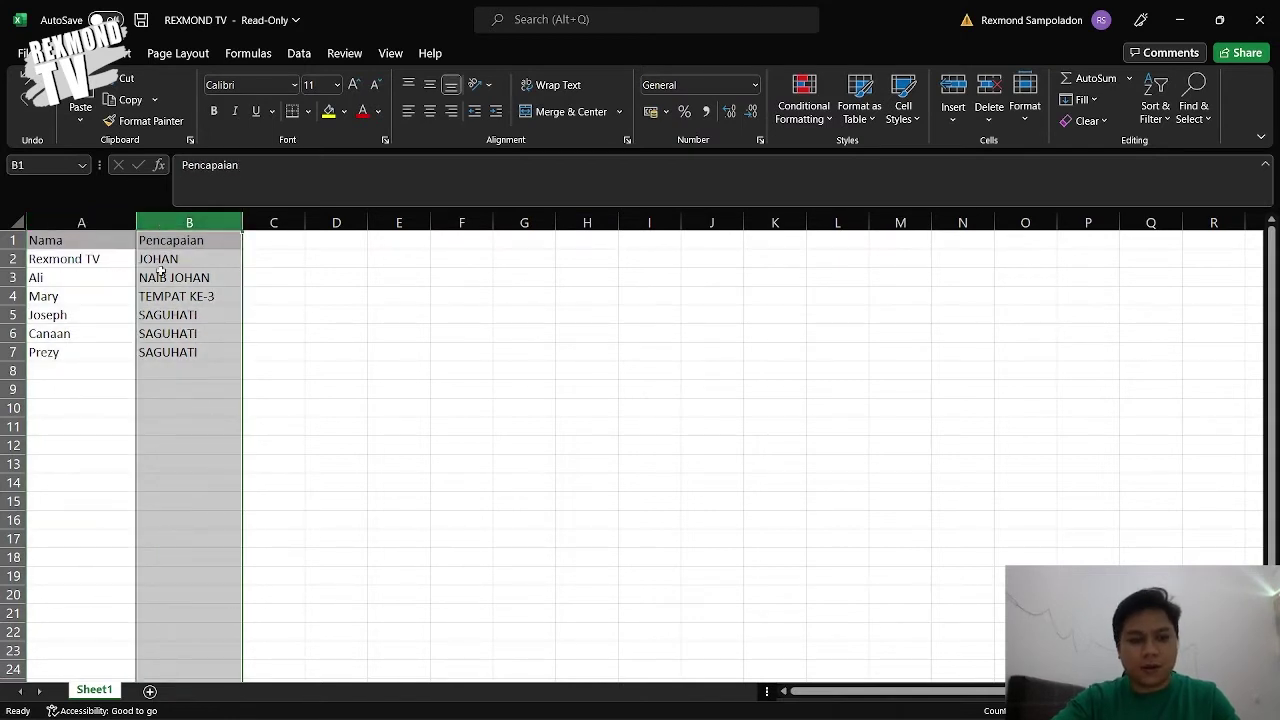
Check each recipient name against its achievement across rows 2 to 4.
click(165, 260)
click(104, 262)
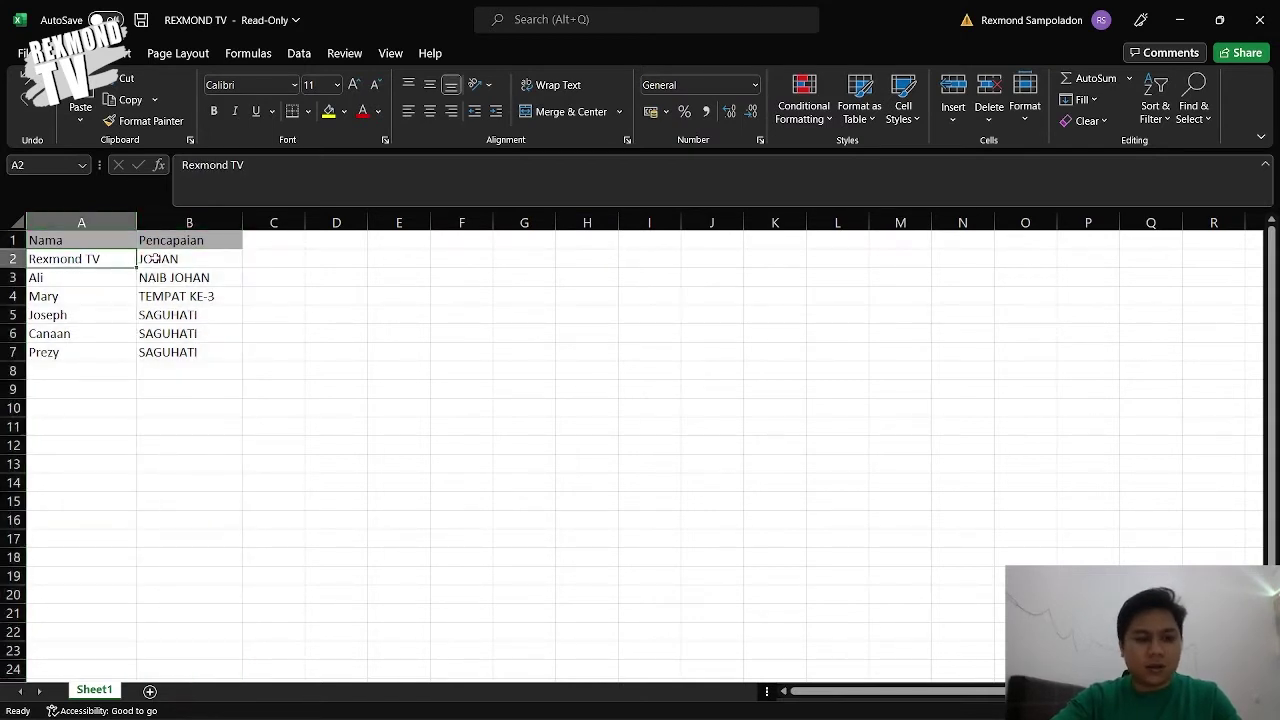
click(155, 259)
click(102, 282)
click(152, 278)
click(106, 303)
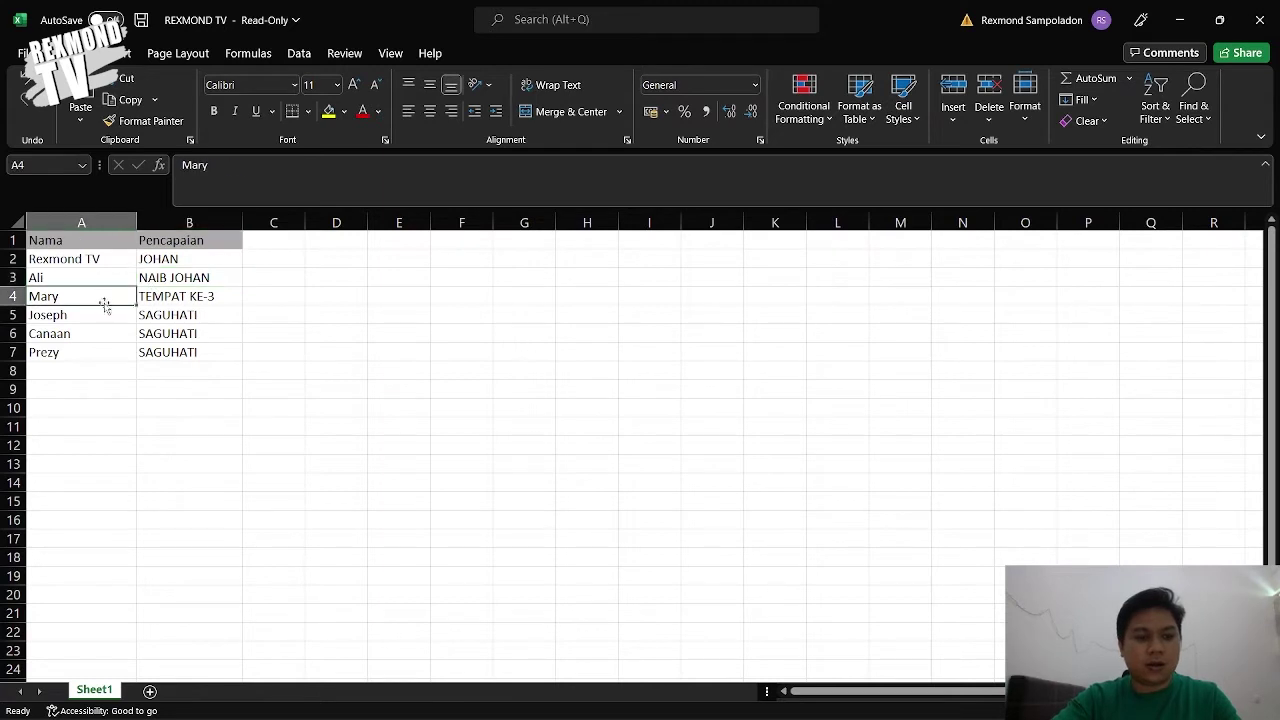
click(160, 300)
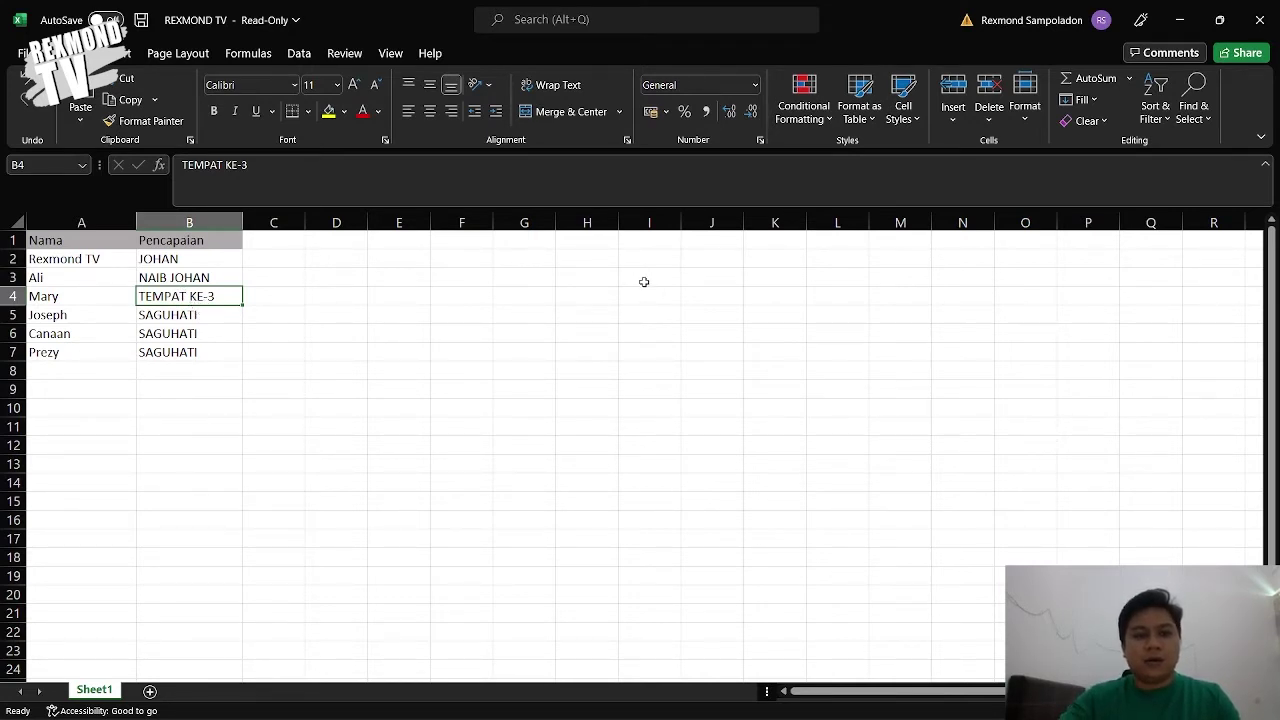
click(370, 410)
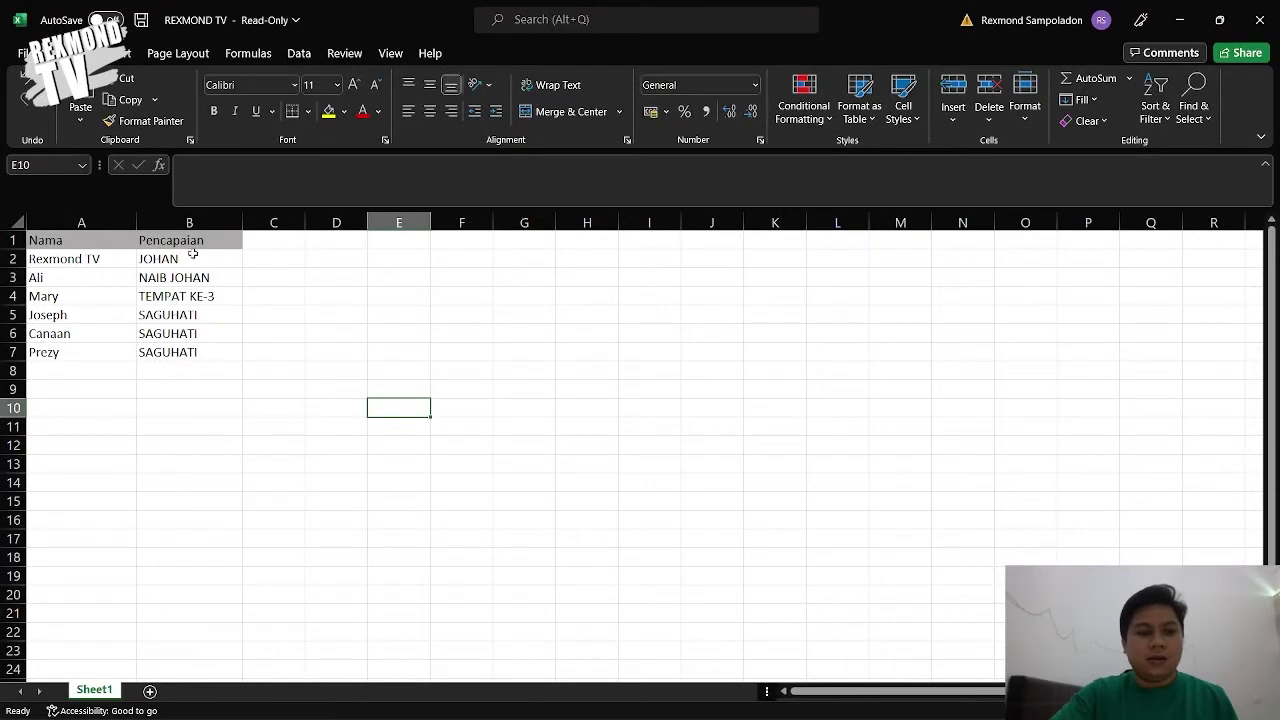
Look over columns A and B once more as the two data fields for the certificate.
click(100, 214)
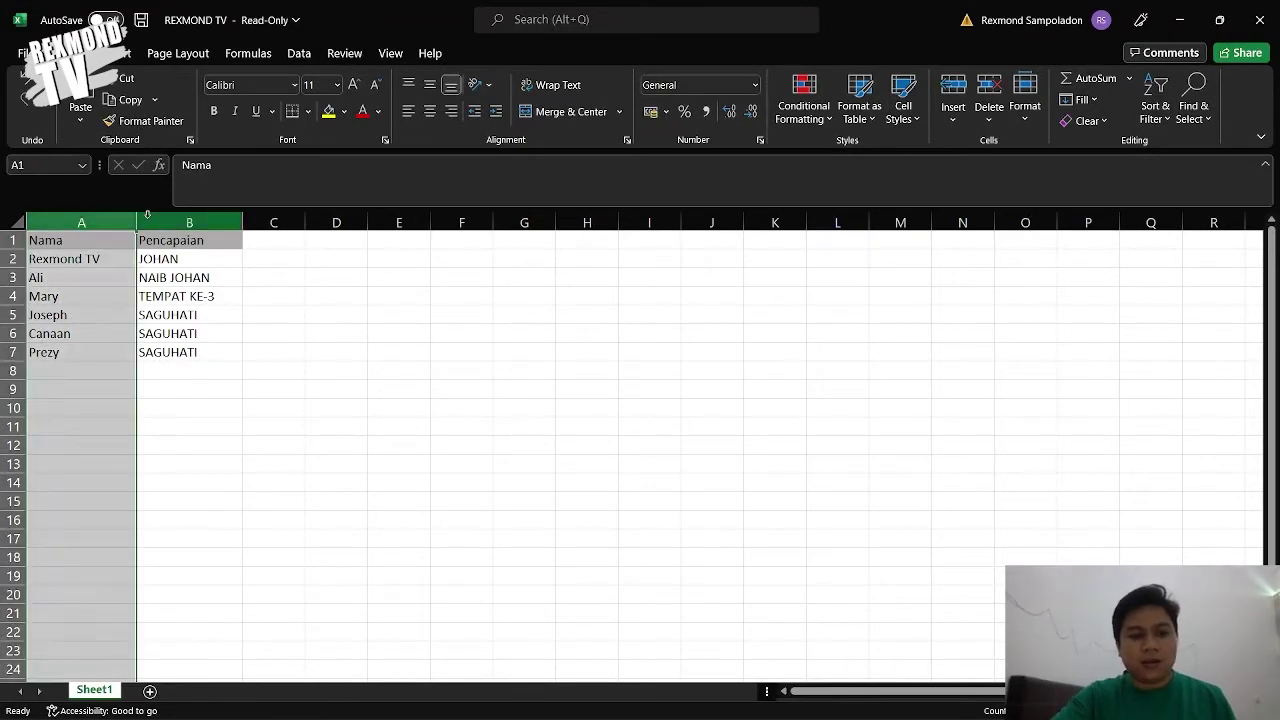
click(150, 216)
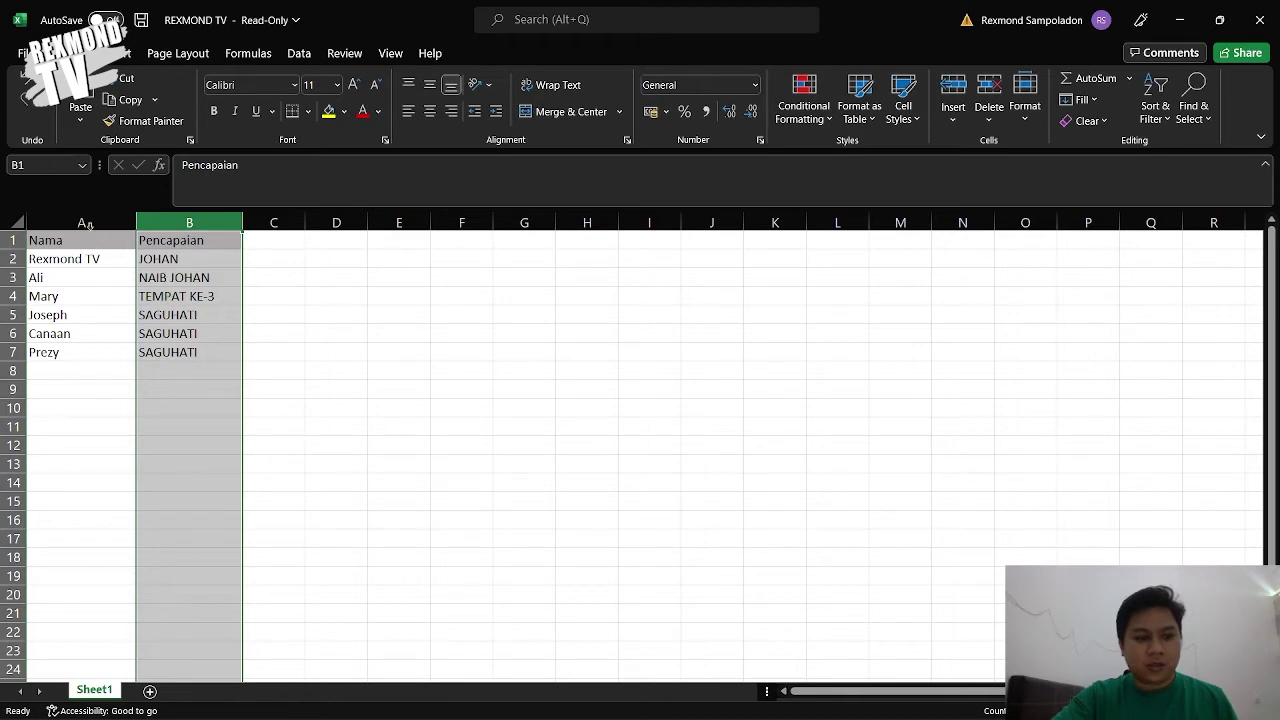
click(294, 309)
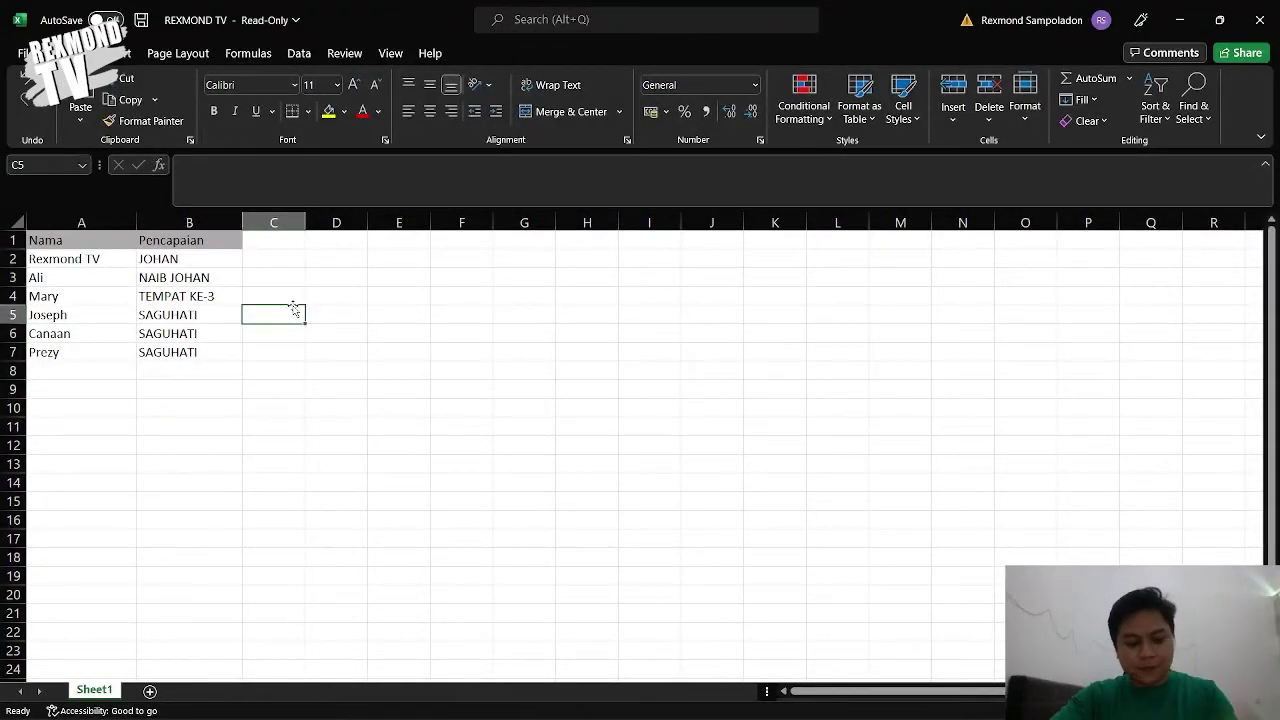
Switch to the Sijil maker certificate in Word and examine the Nama placeholder and the title text box.
key(alt+Tab)
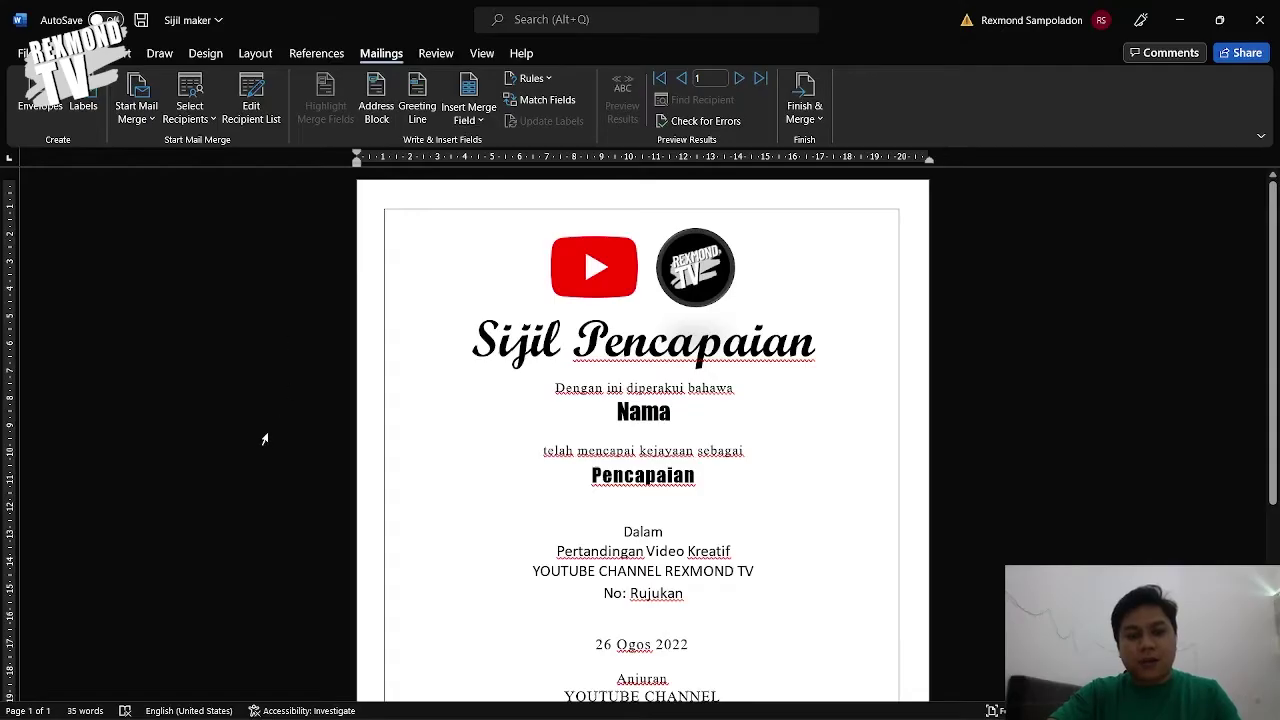
triple_click(245, 277)
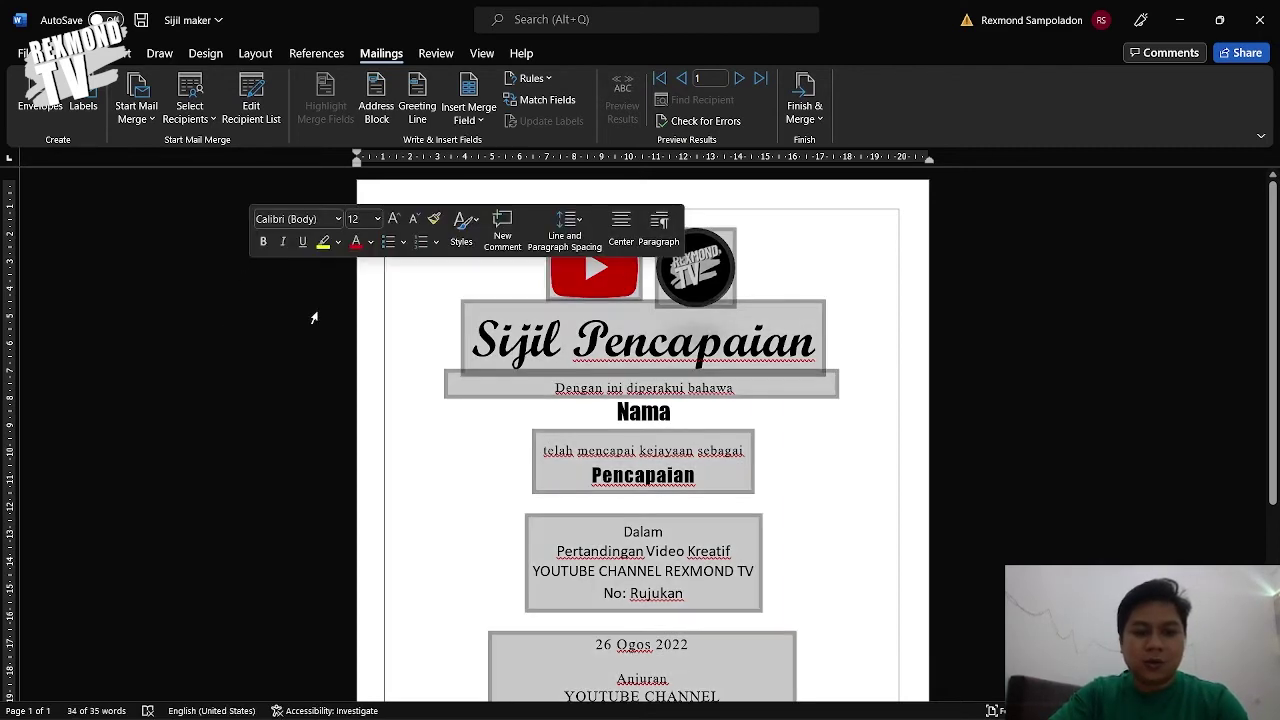
scroll(806, 430, down, 2)
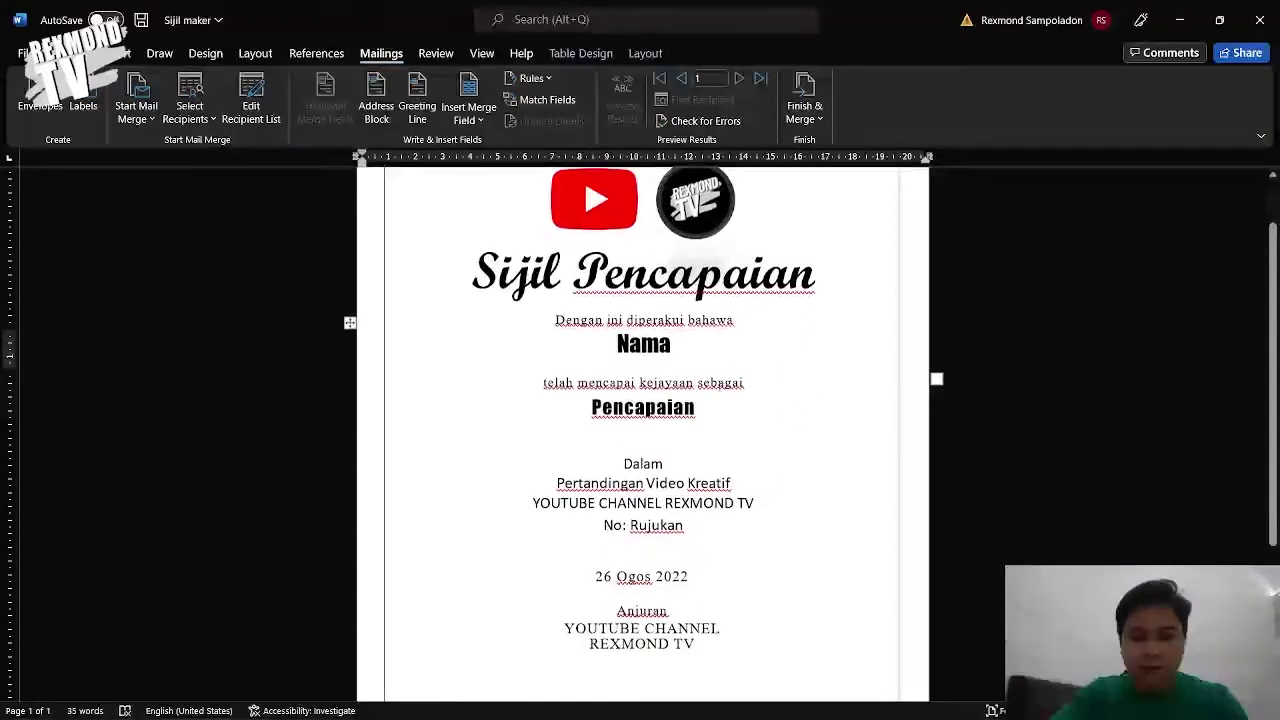
drag(672, 345, 615, 345)
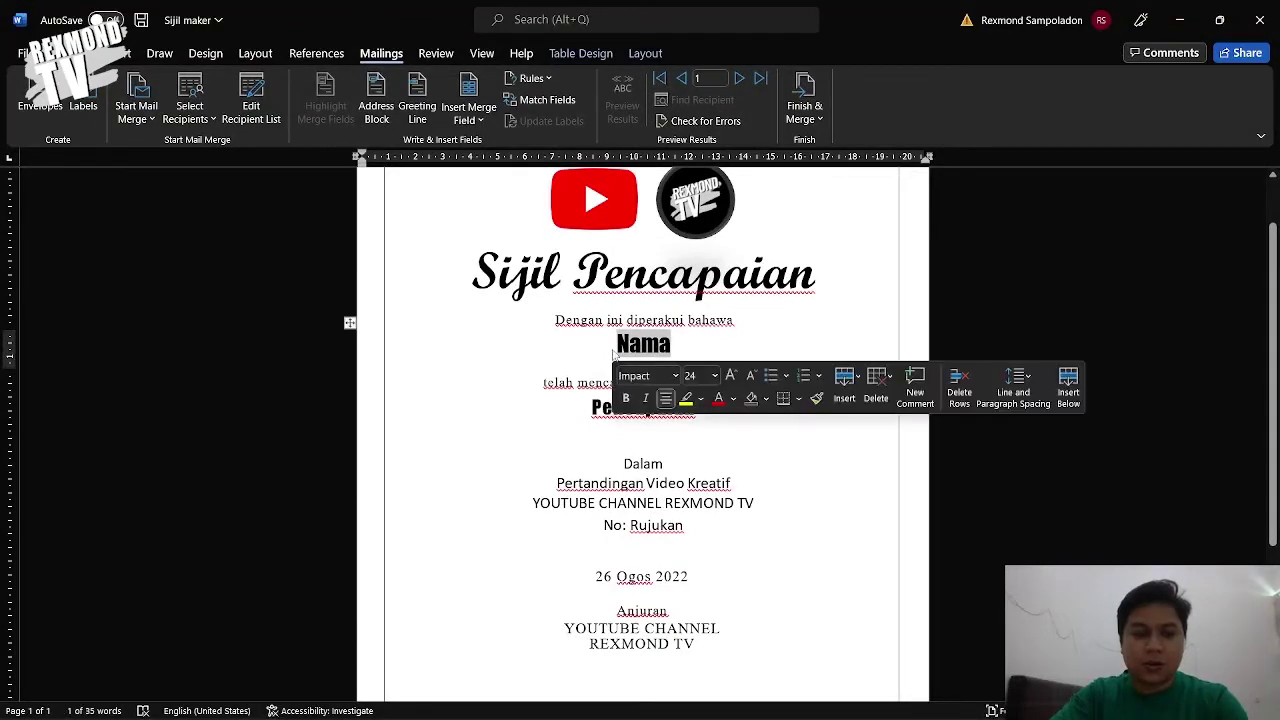
click(706, 341)
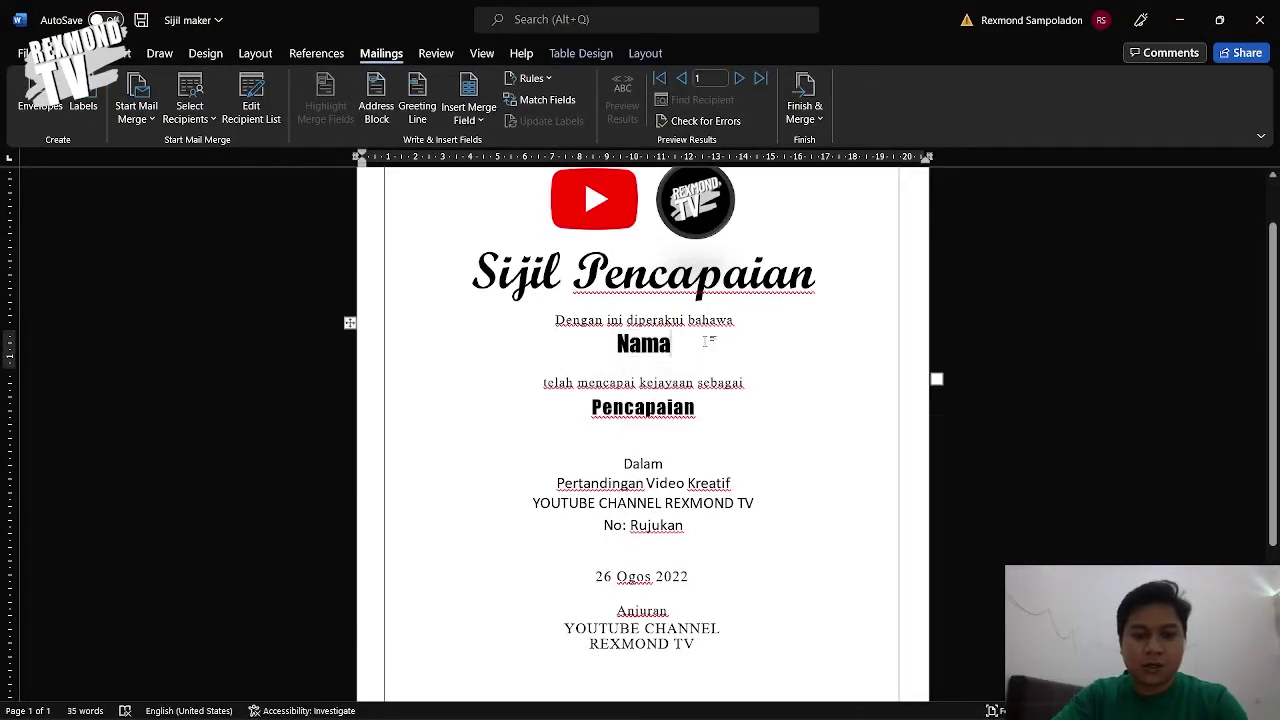
mouse_move(672, 344)
mouse_down()
mouse_move(632, 347)
mouse_move(690, 348)
mouse_up()
click(631, 345)
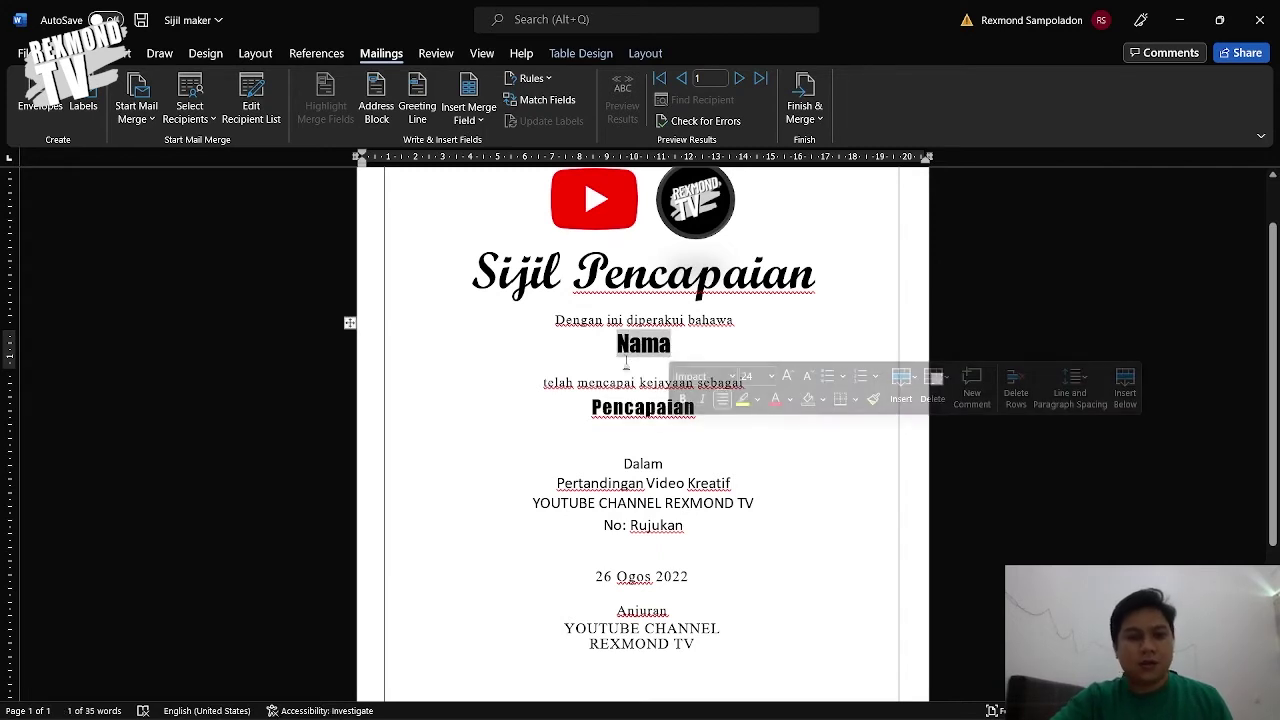
click(512, 272)
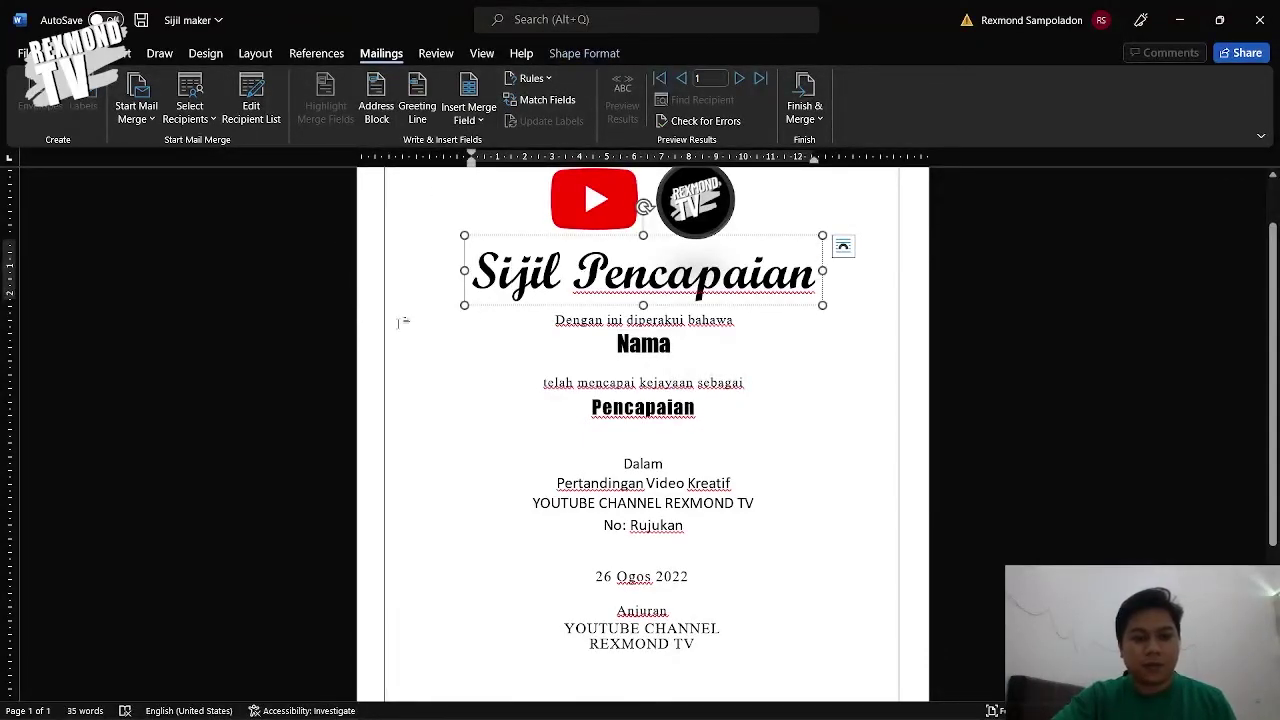
click(838, 370)
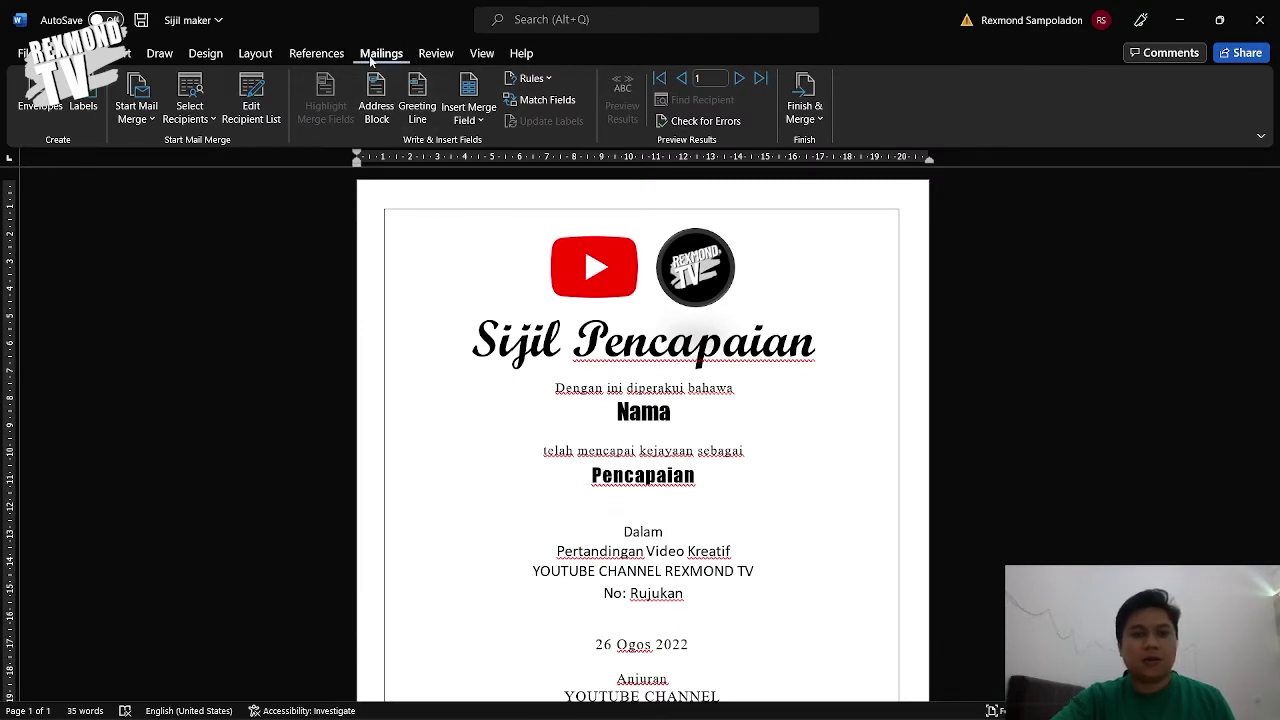
Open the REXMOND TV workbook from the REXMOND TV folder in Documents as the existing mail merge recipient list.
click(200, 121)
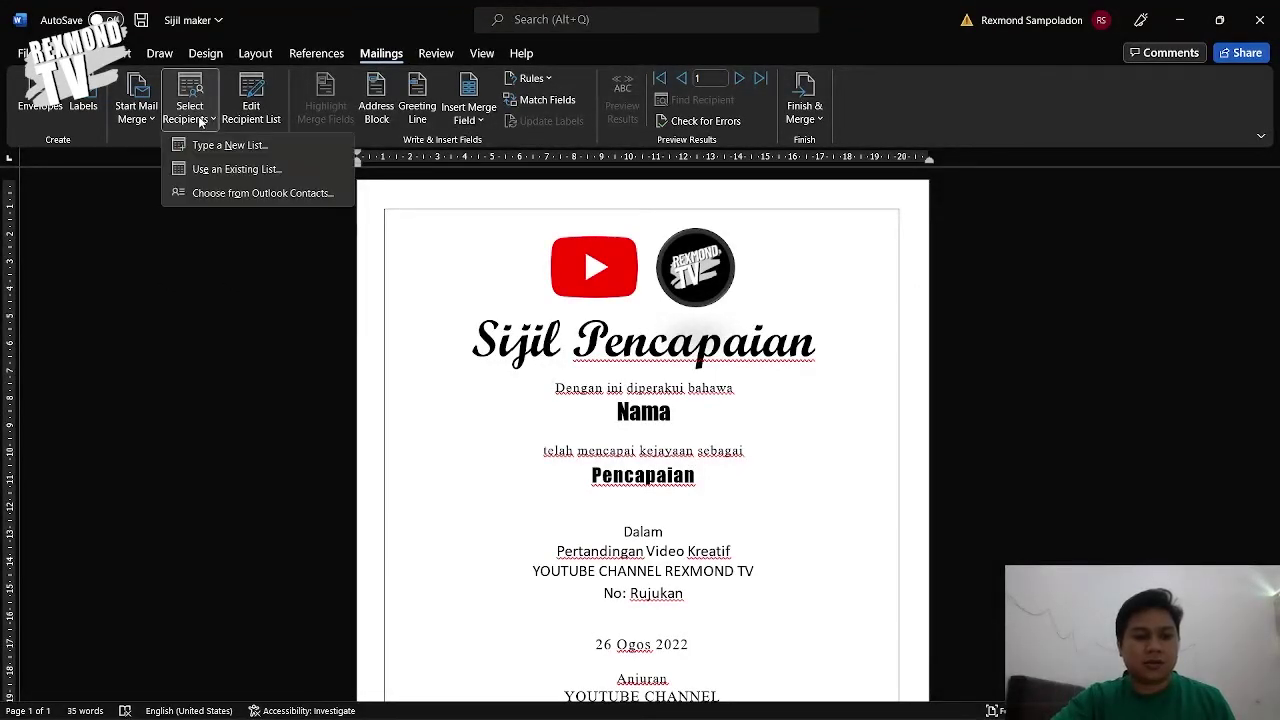
click(220, 170)
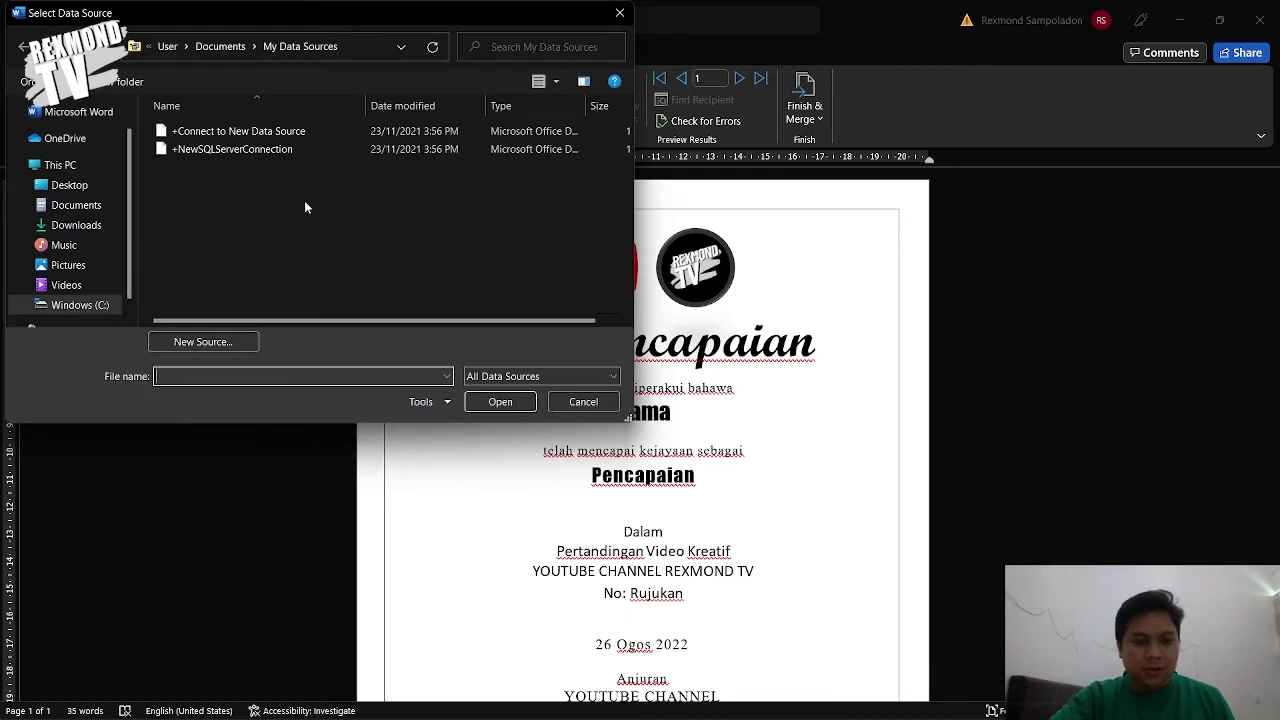
click(72, 206)
double_click(230, 240)
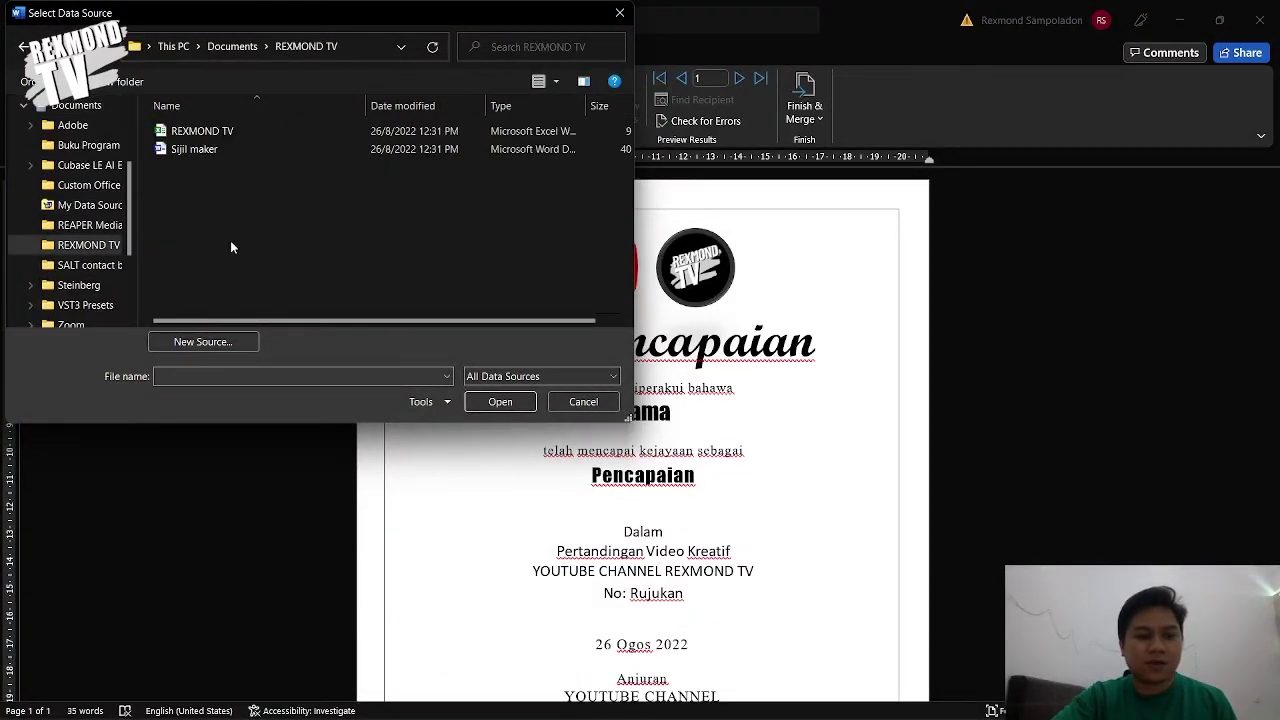
click(209, 139)
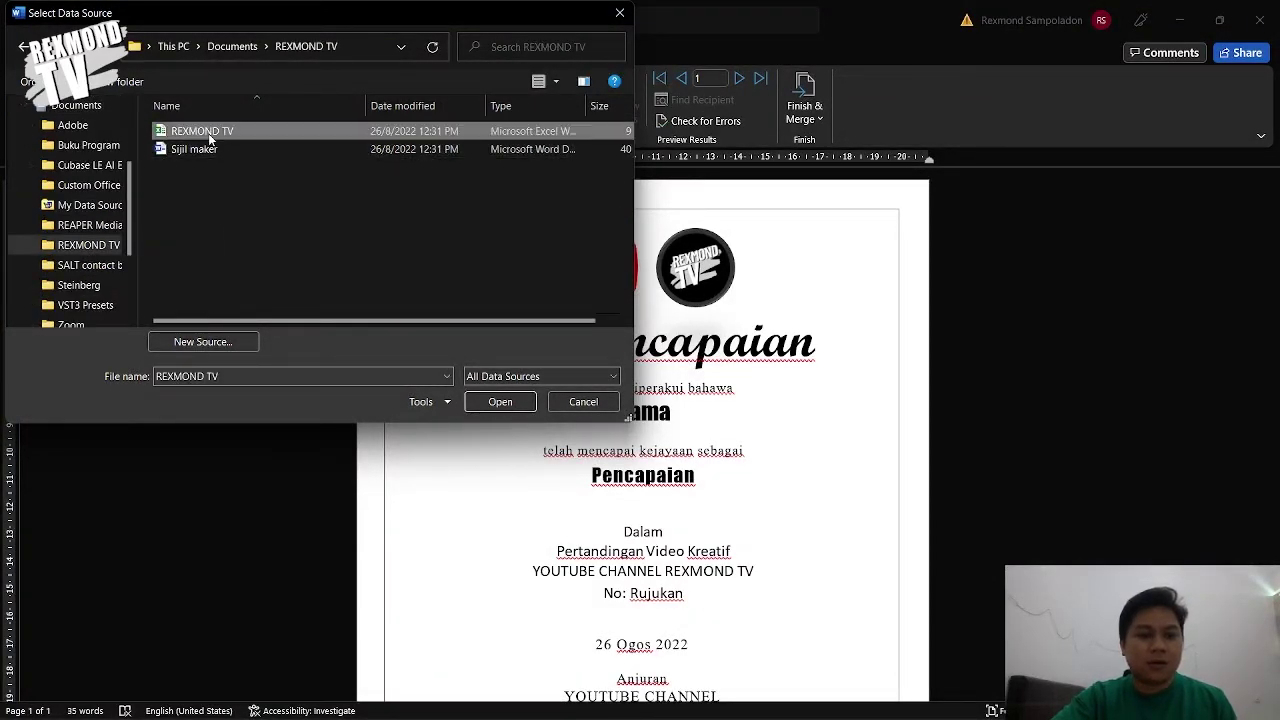
click(500, 402)
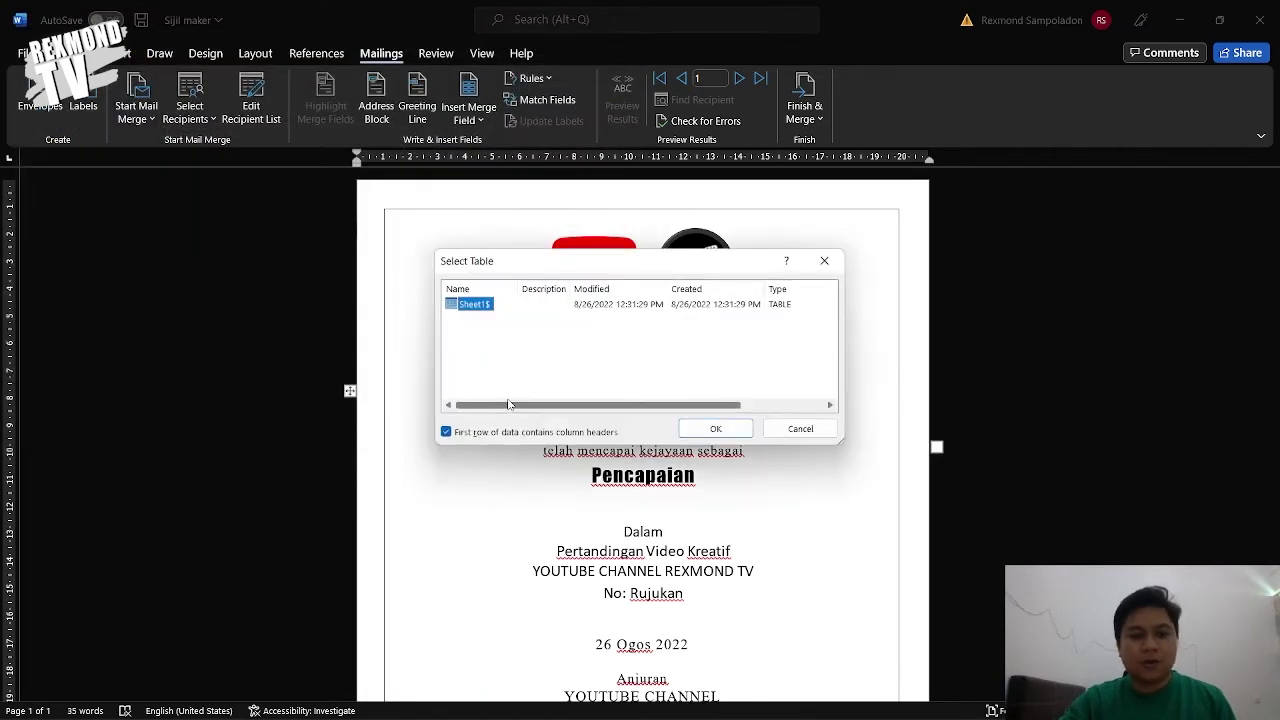
Use the Sheet1$ table as the data source, with its first row treated as column headers.
click(485, 317)
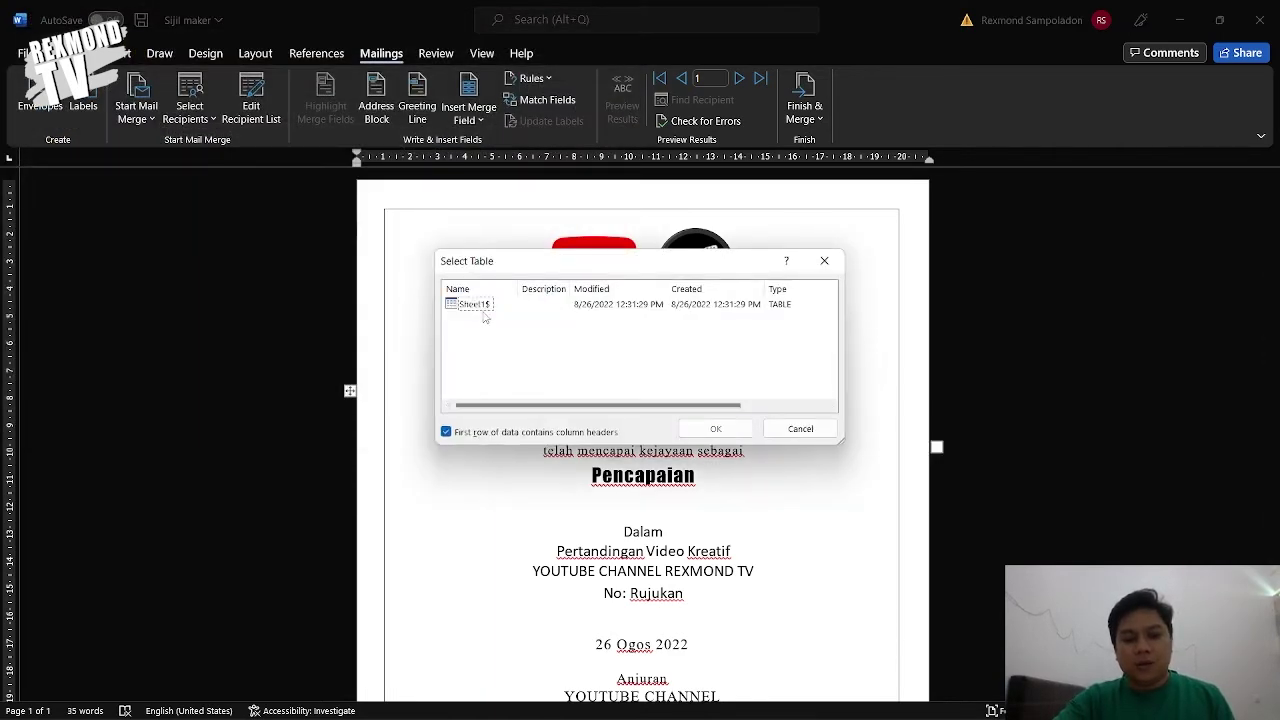
click(487, 308)
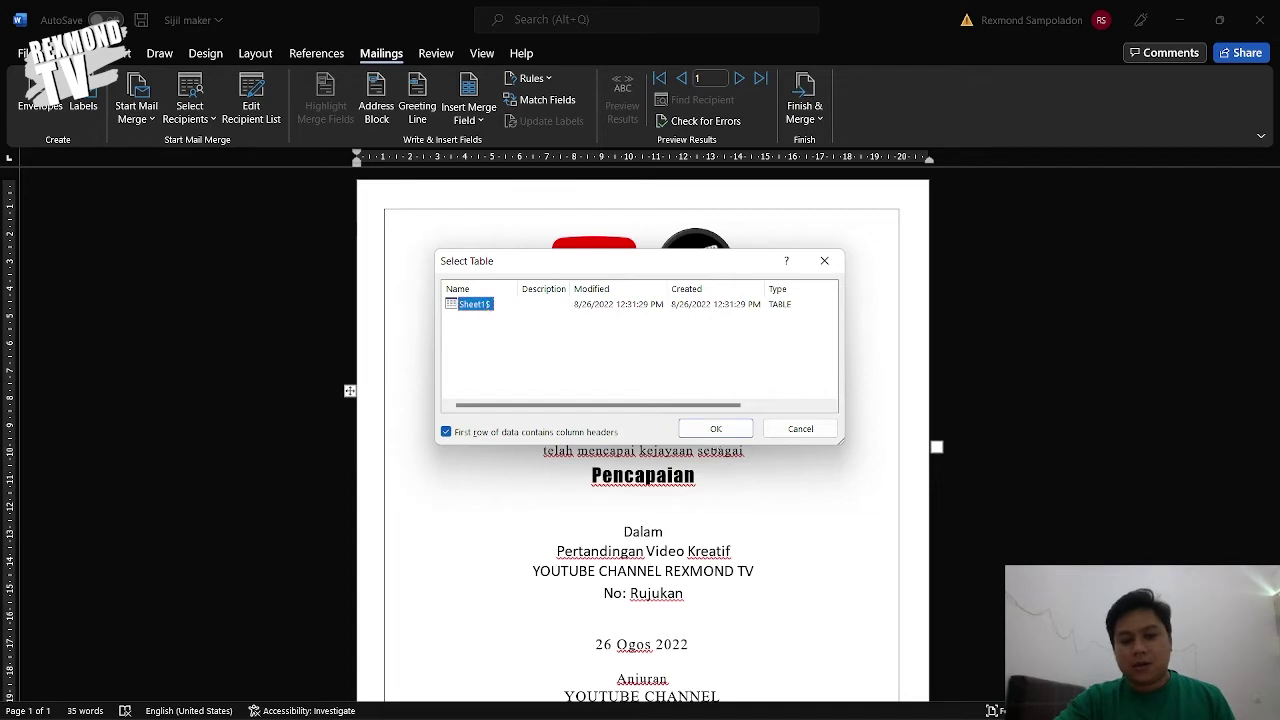
click(706, 430)
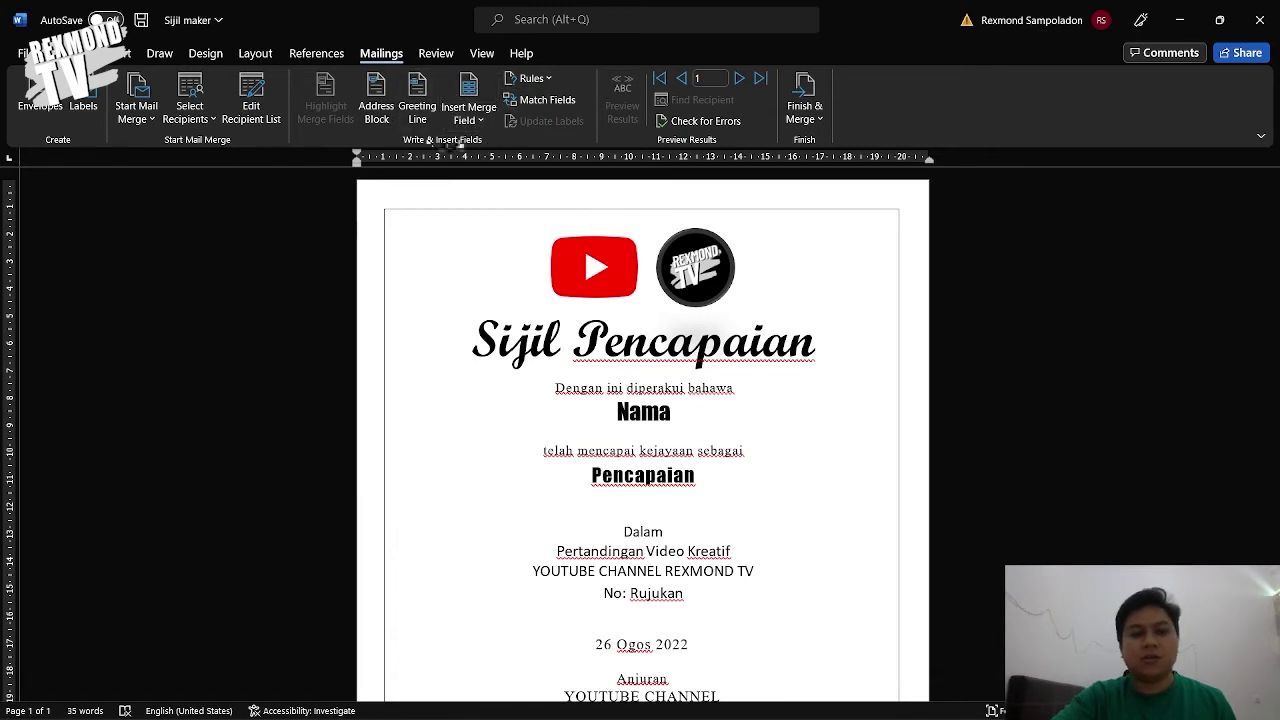
Review the available merge fields, and switch to the REXMOND TV workbook in Excel to compare them with columns A and B.
click(470, 120)
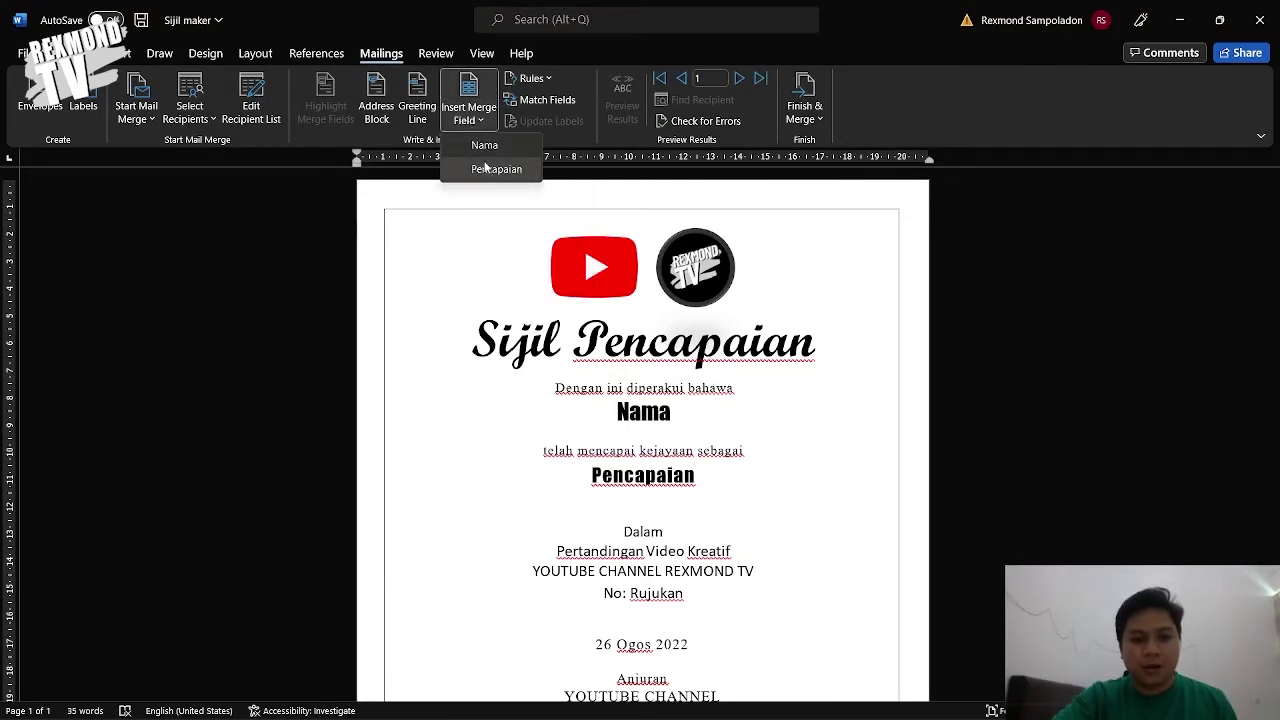
key(alt+Tab)
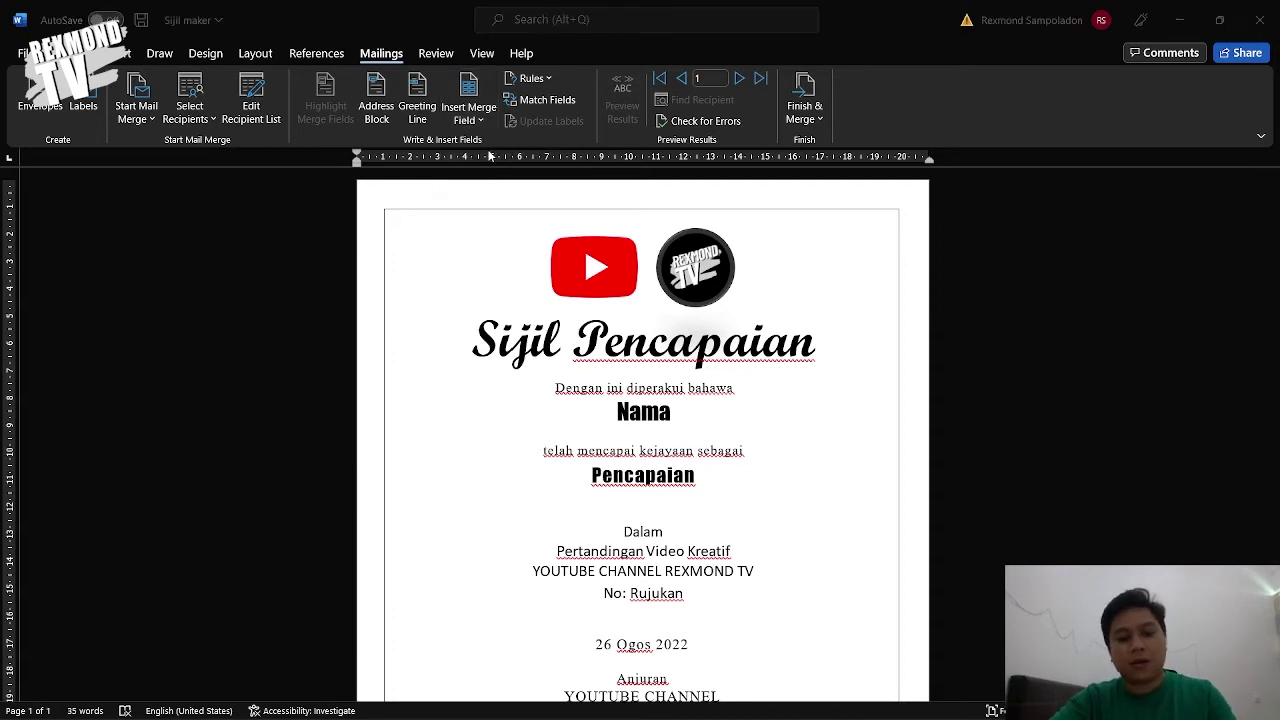
click(52, 222)
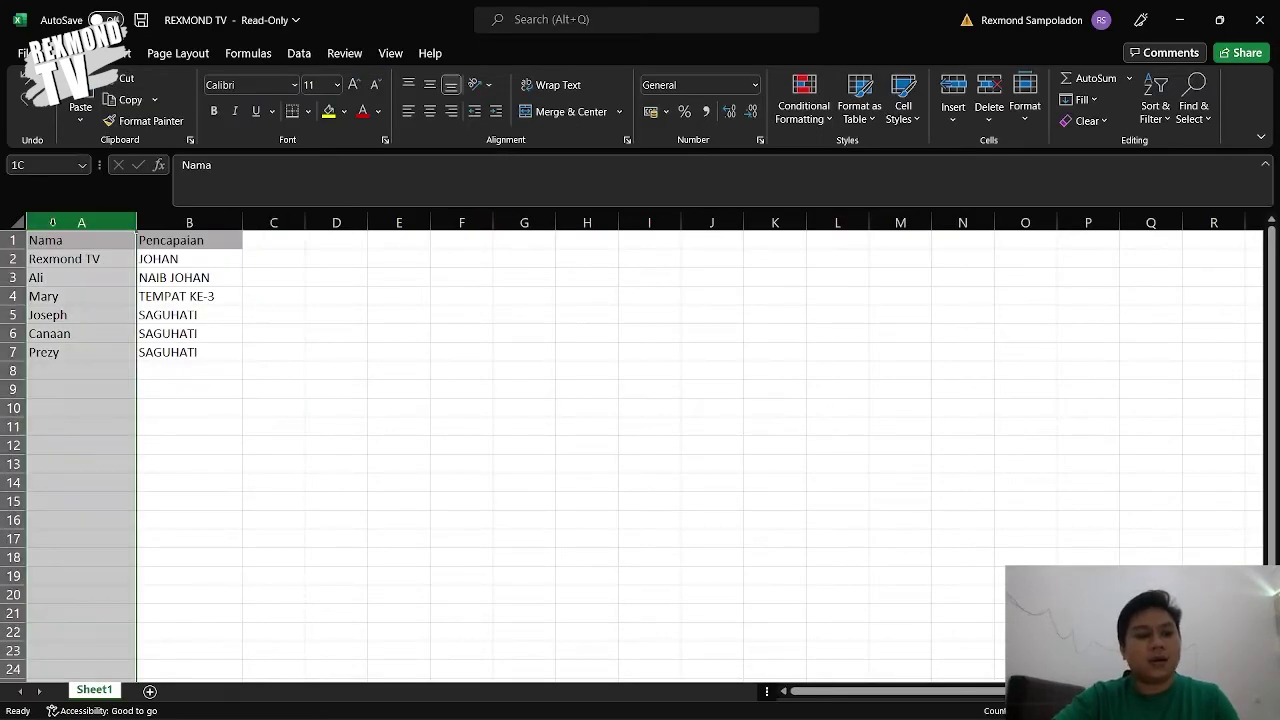
click(174, 221)
click(118, 220)
click(180, 221)
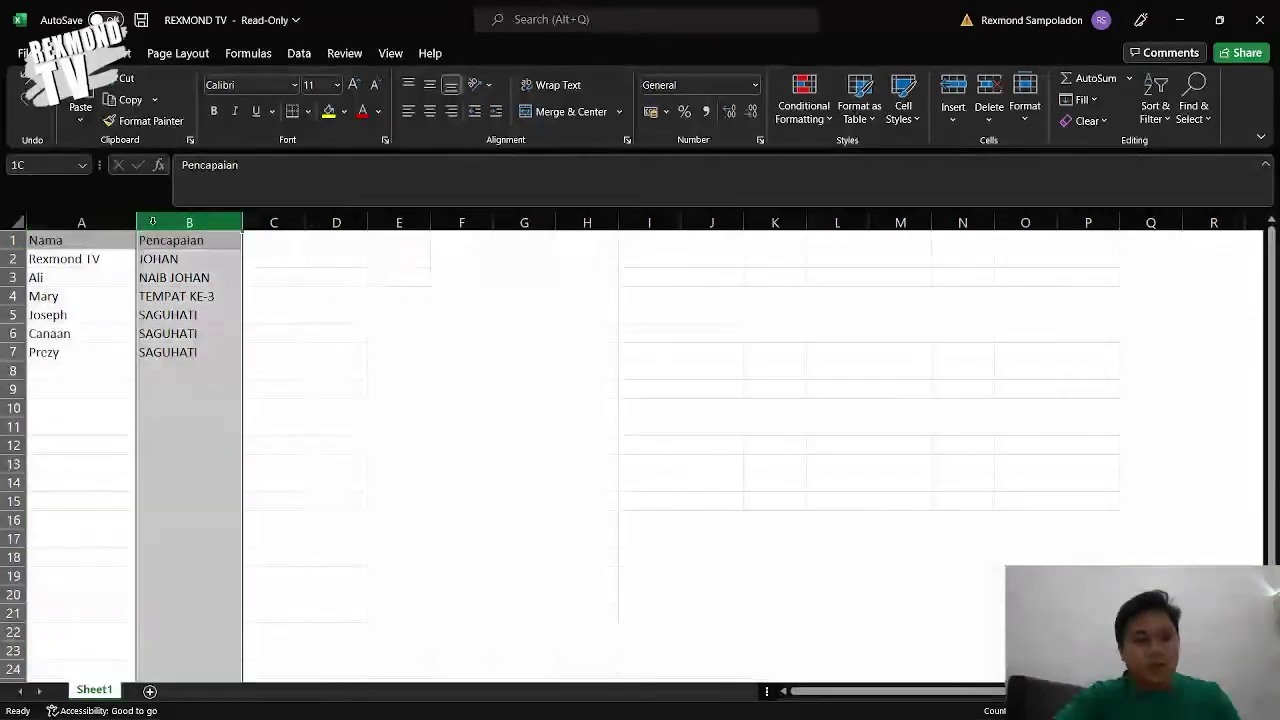
Look over the unused columns C to I beside the Pencapaian column as room for additional data fields.
click(273, 221)
click(345, 221)
click(413, 219)
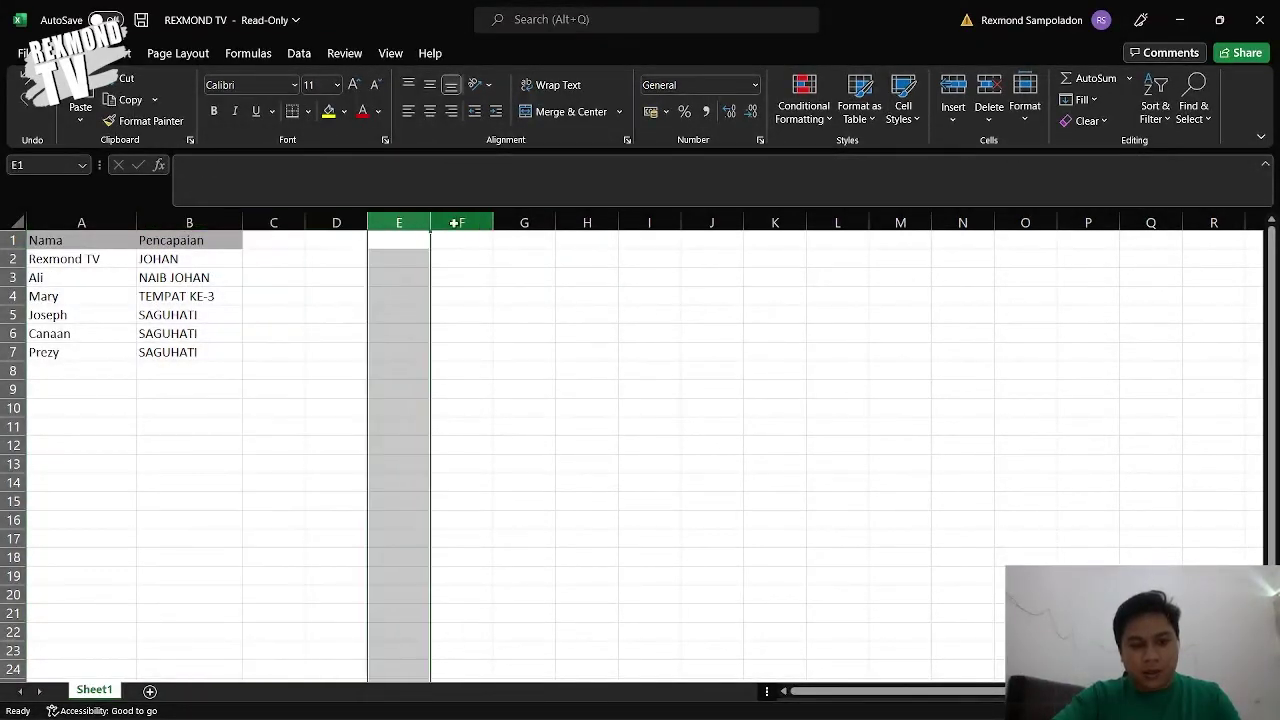
click(468, 221)
click(528, 221)
click(590, 221)
click(631, 226)
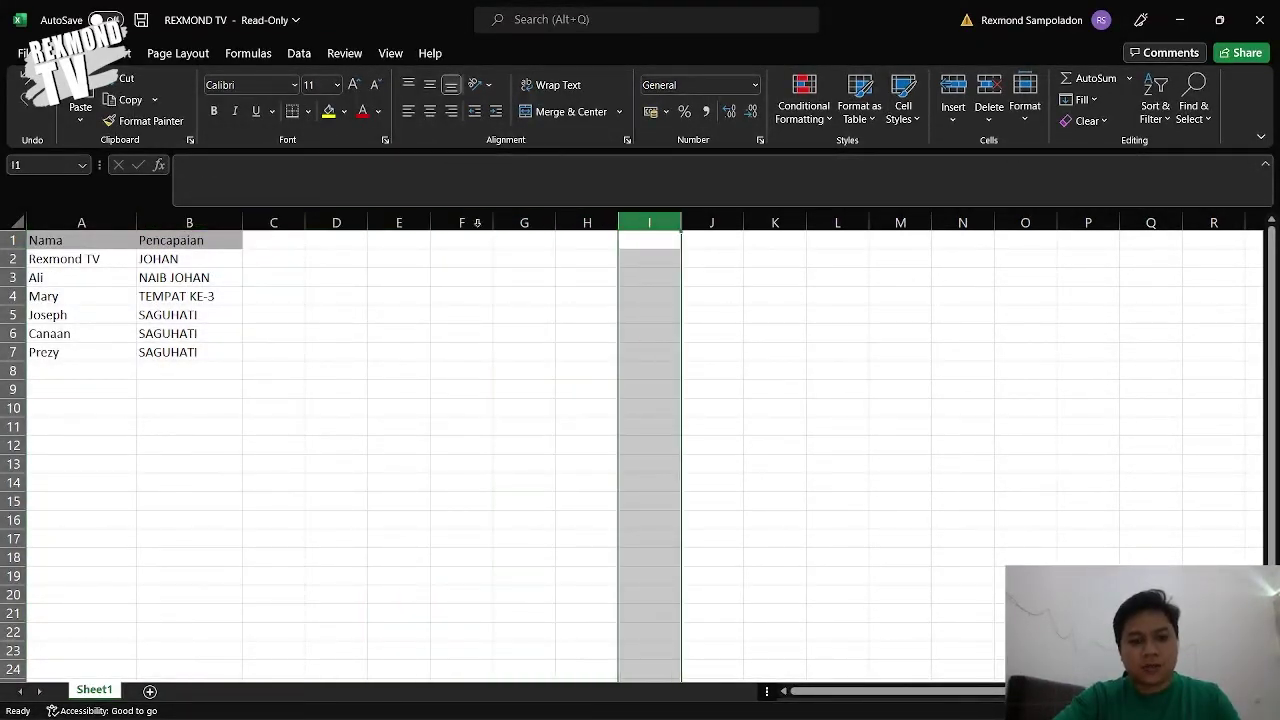
click(275, 222)
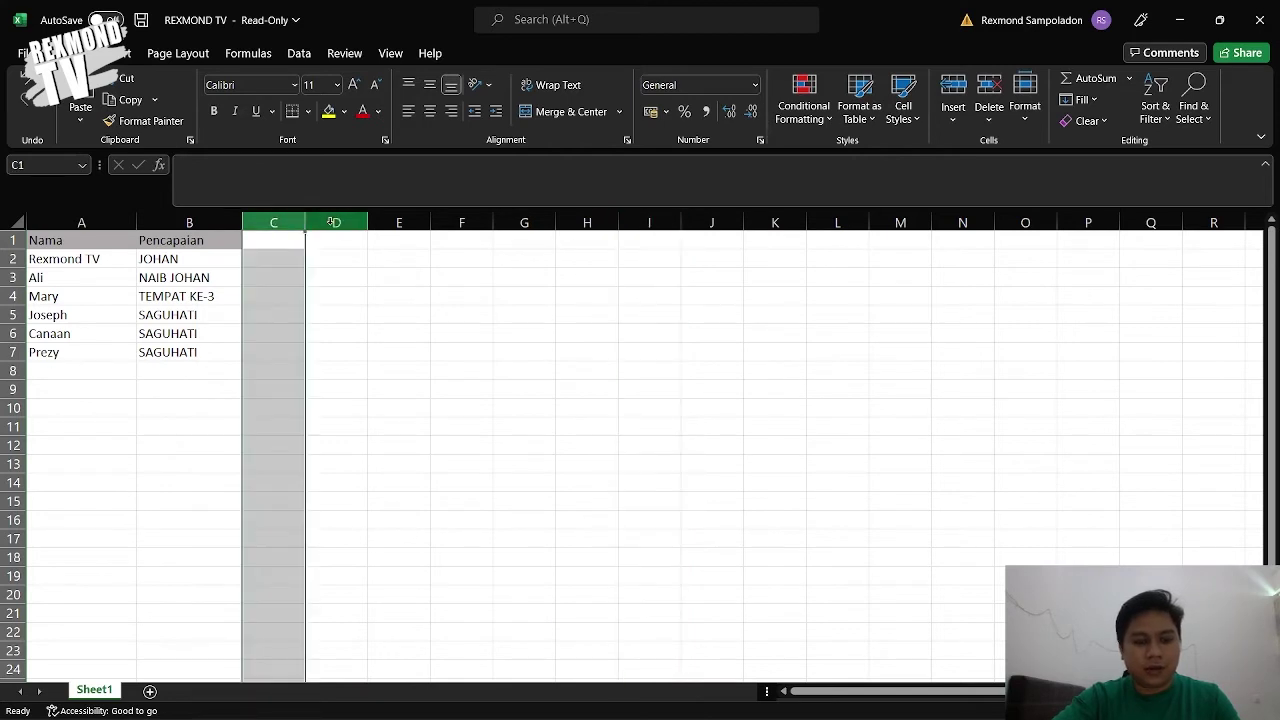
click(352, 222)
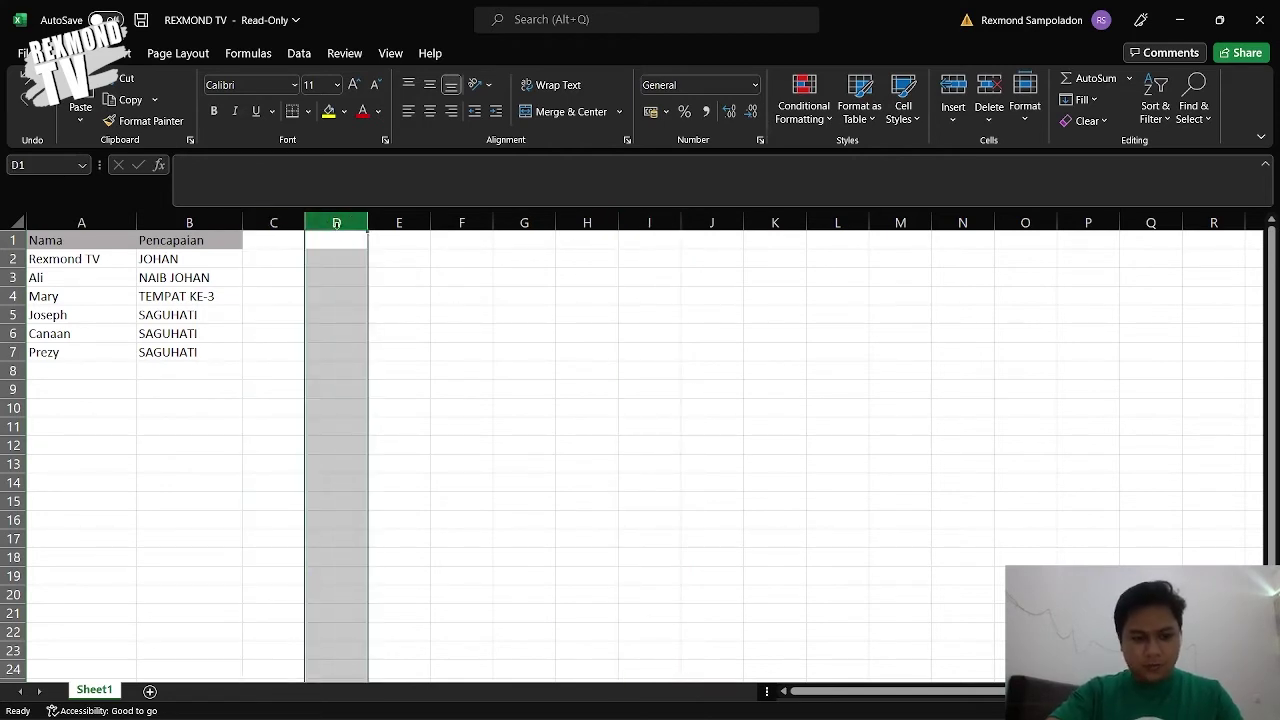
click(399, 223)
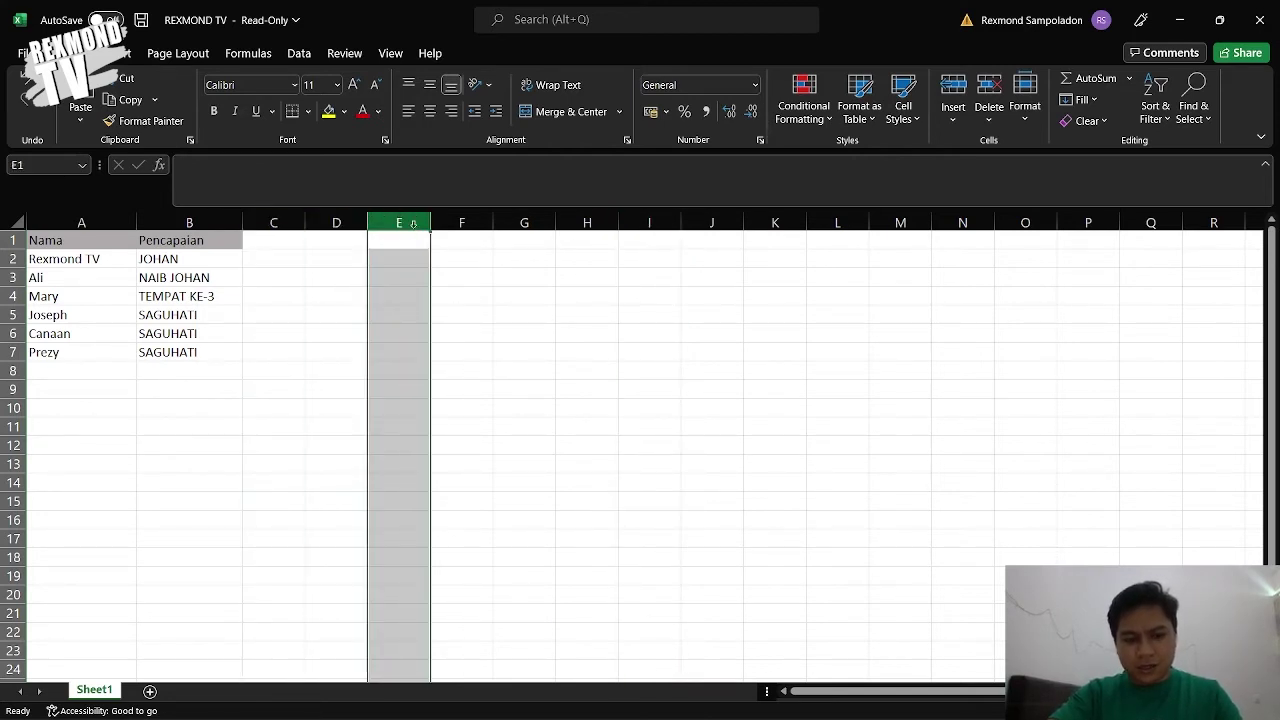
click(455, 224)
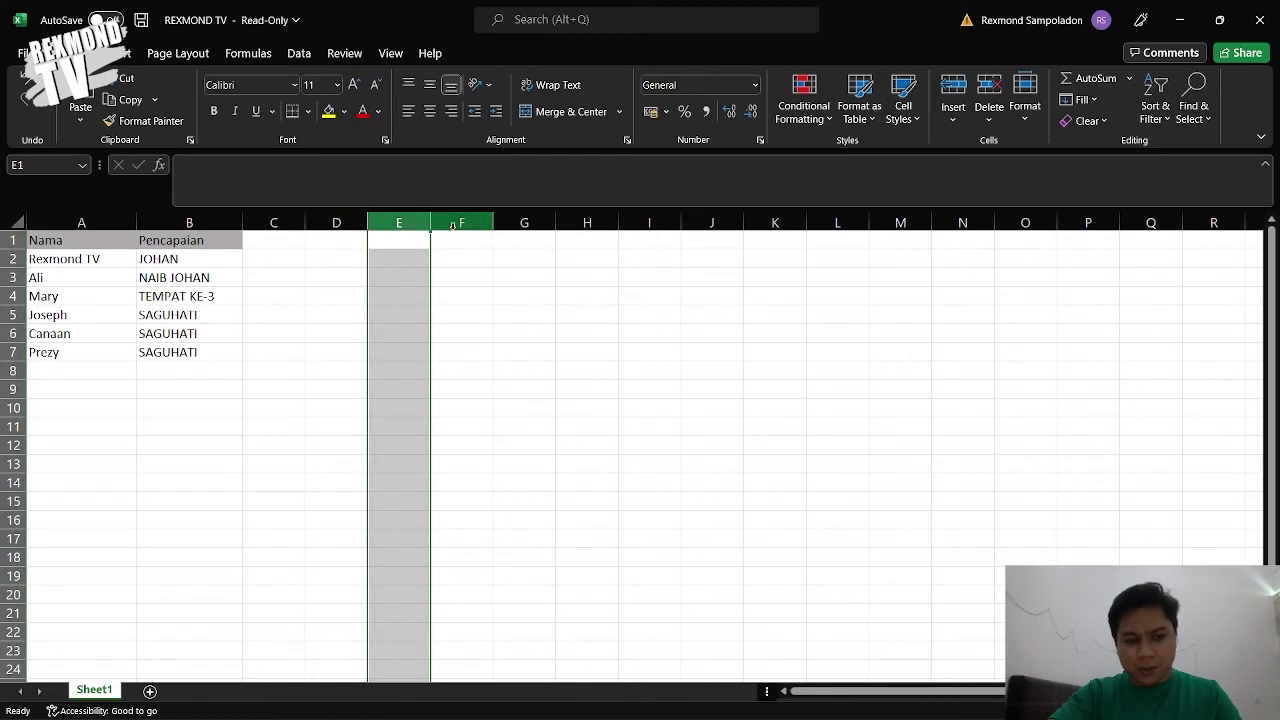
click(562, 223)
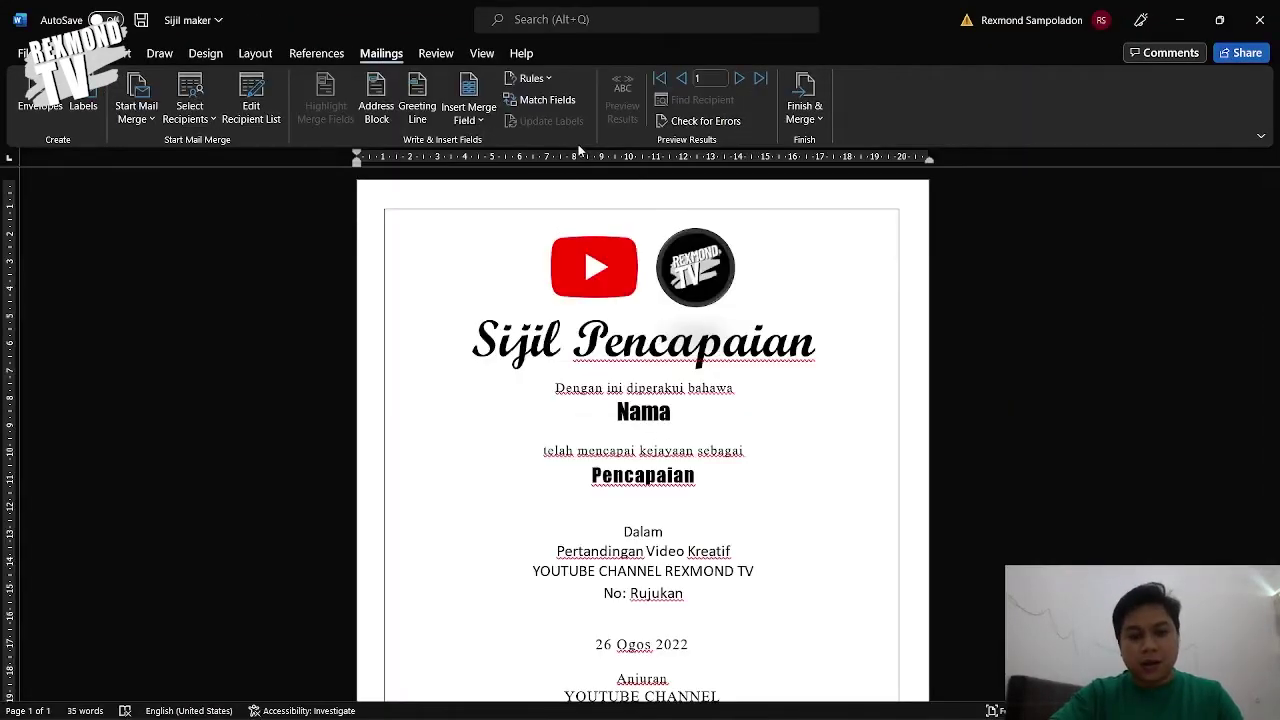
Insert the Nama merge field directly before the Nama placeholder in the Word certificate.
click(476, 121)
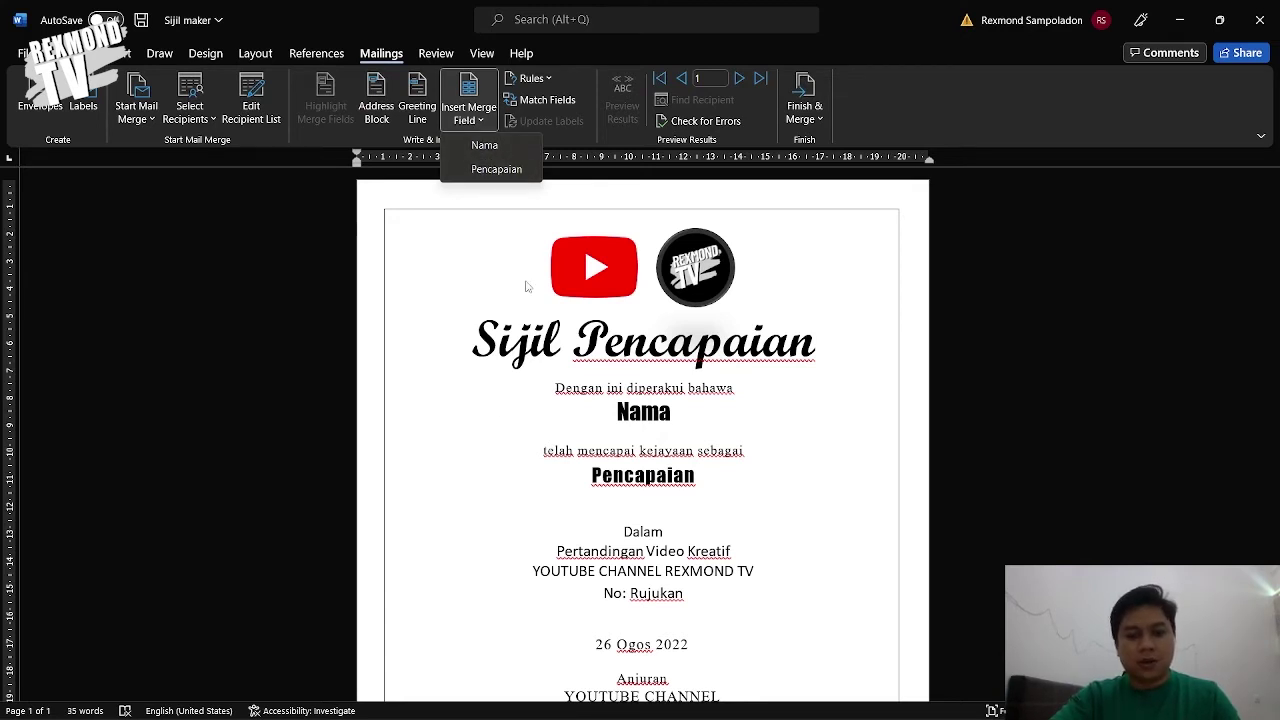
click(359, 237)
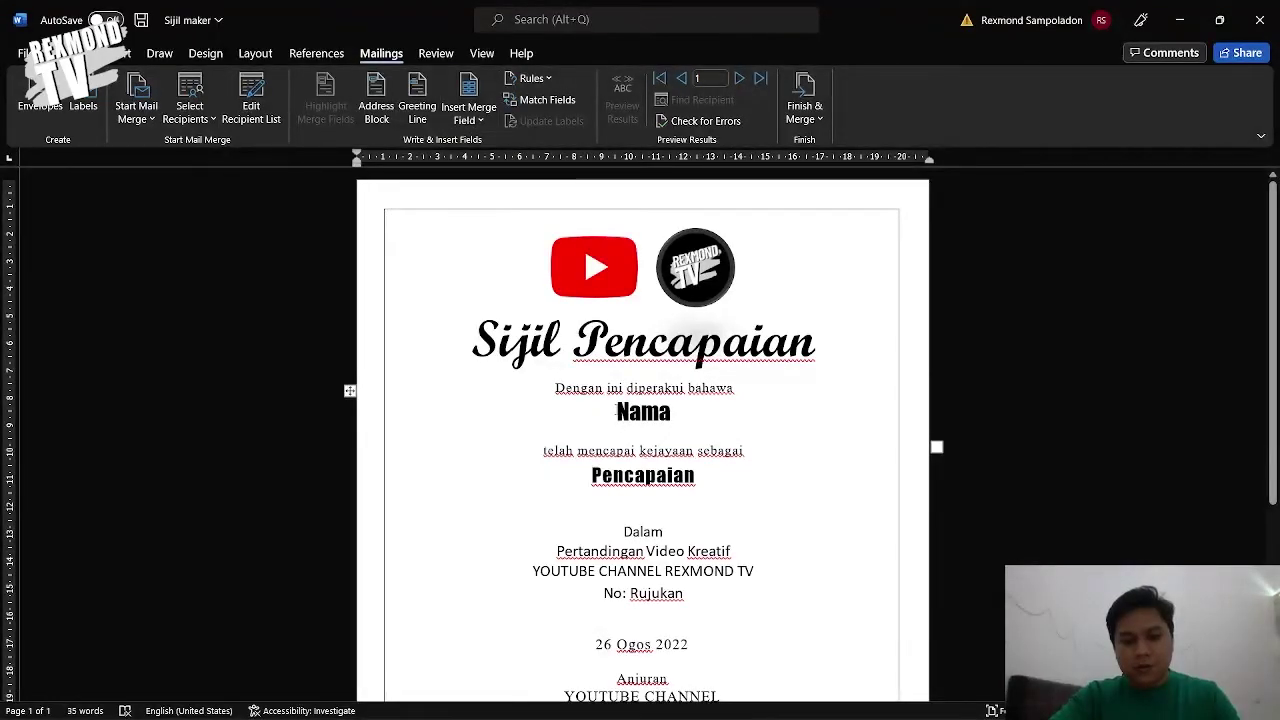
drag(616, 411, 672, 420)
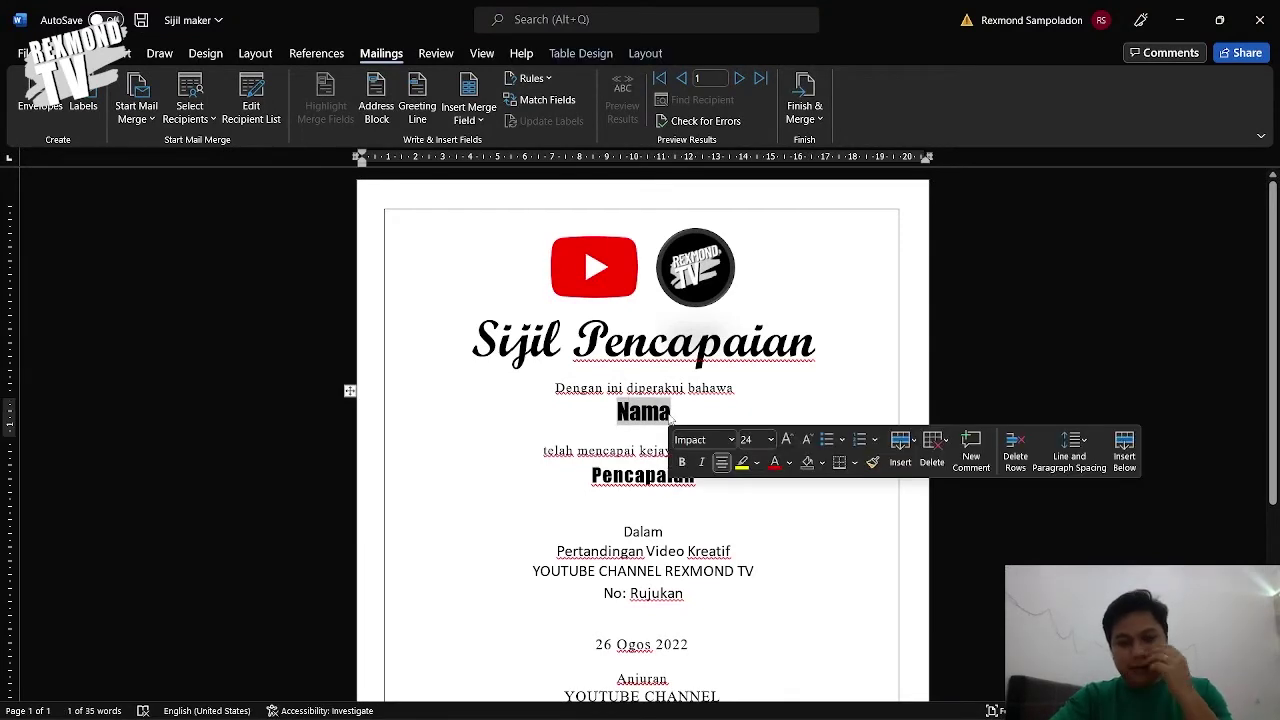
click(936, 447)
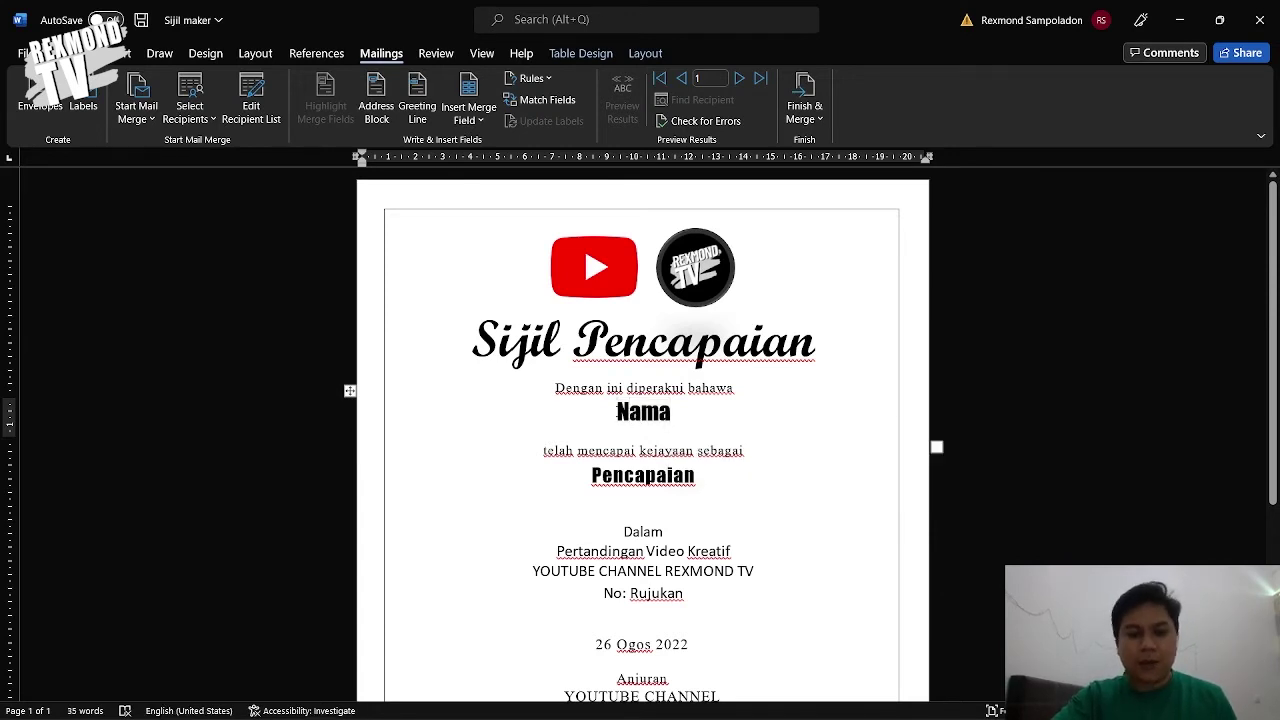
click(462, 124)
click(472, 145)
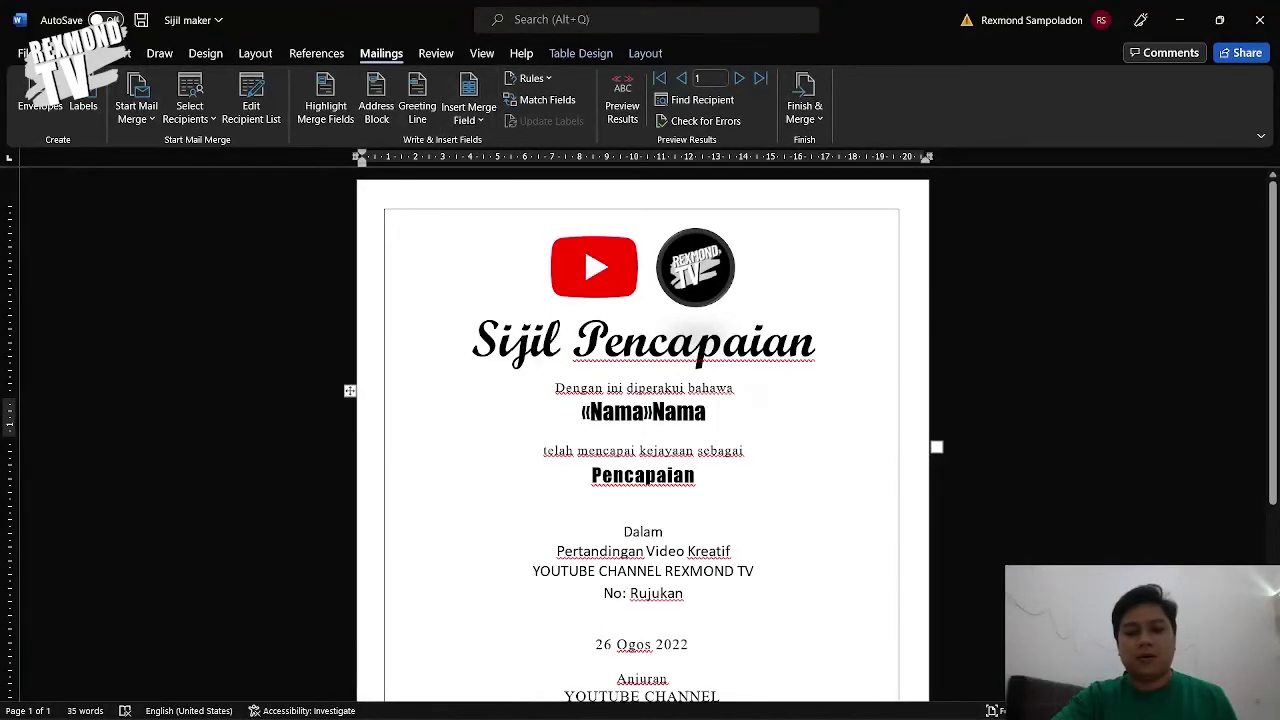
Delete the plain Nama placeholder text after the merge field on the certificate's name line.
click(468, 118)
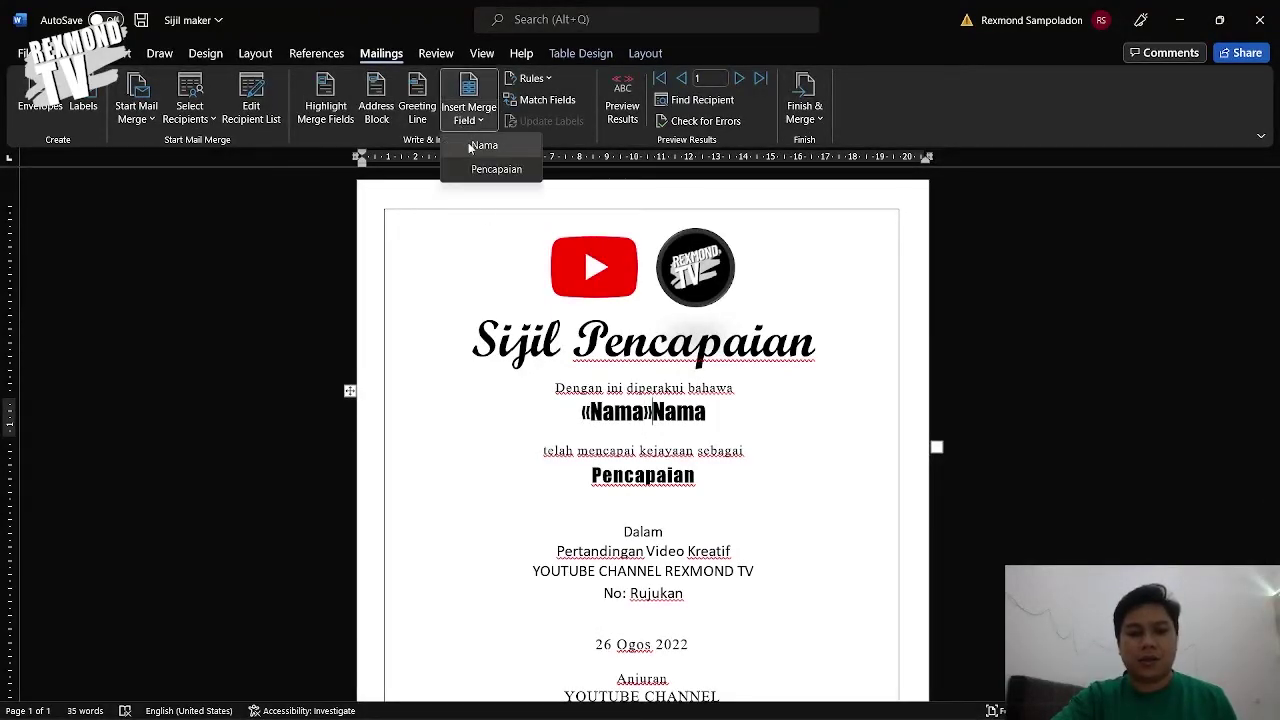
click(610, 416)
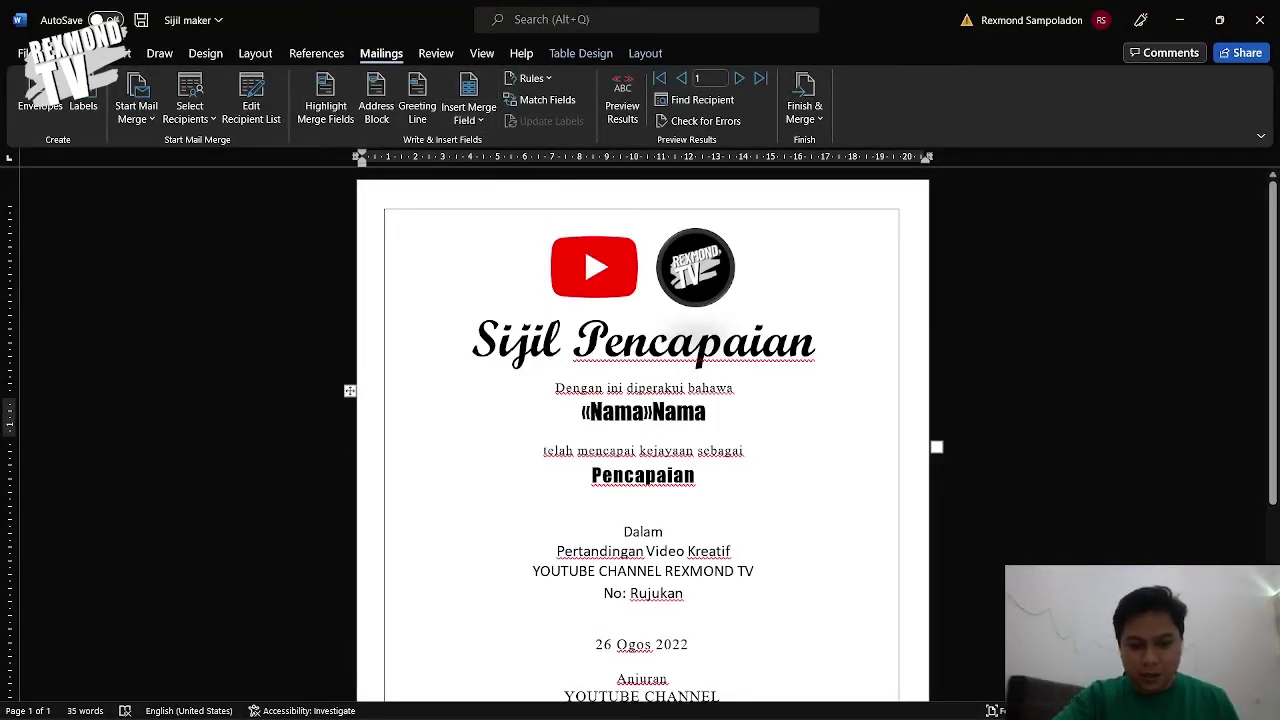
double_click(610, 412)
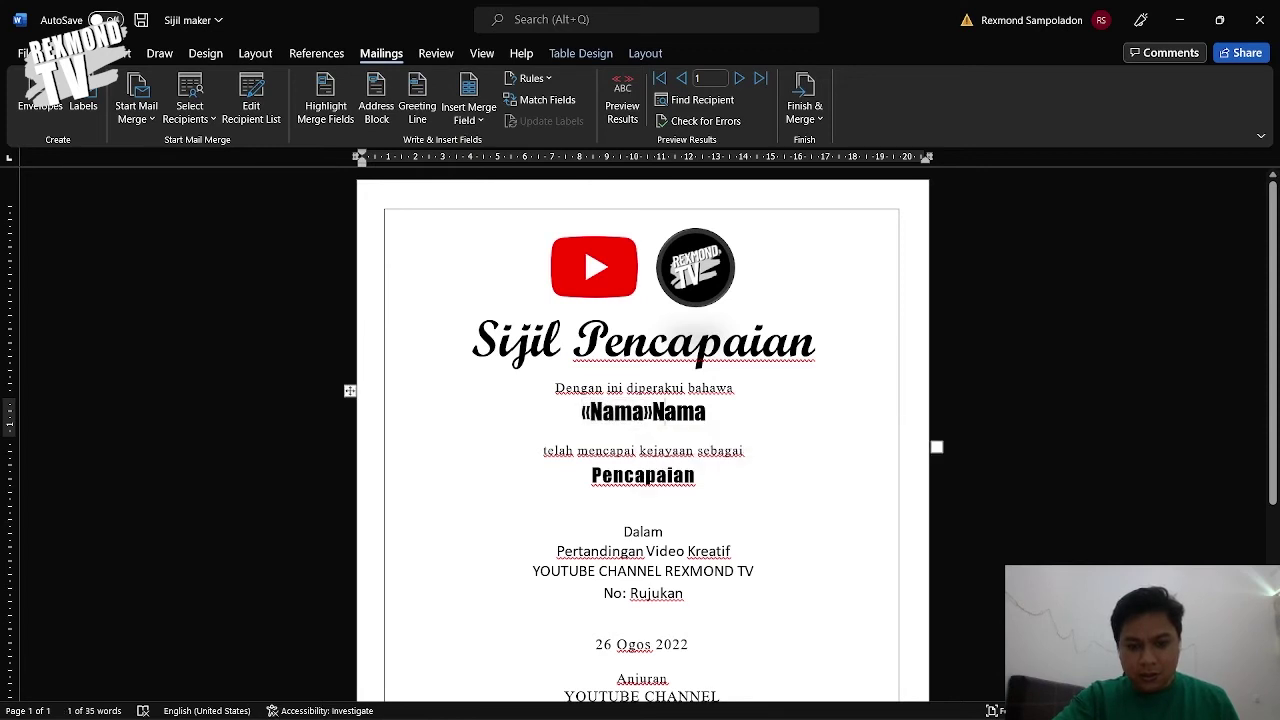
drag(652, 412, 712, 422)
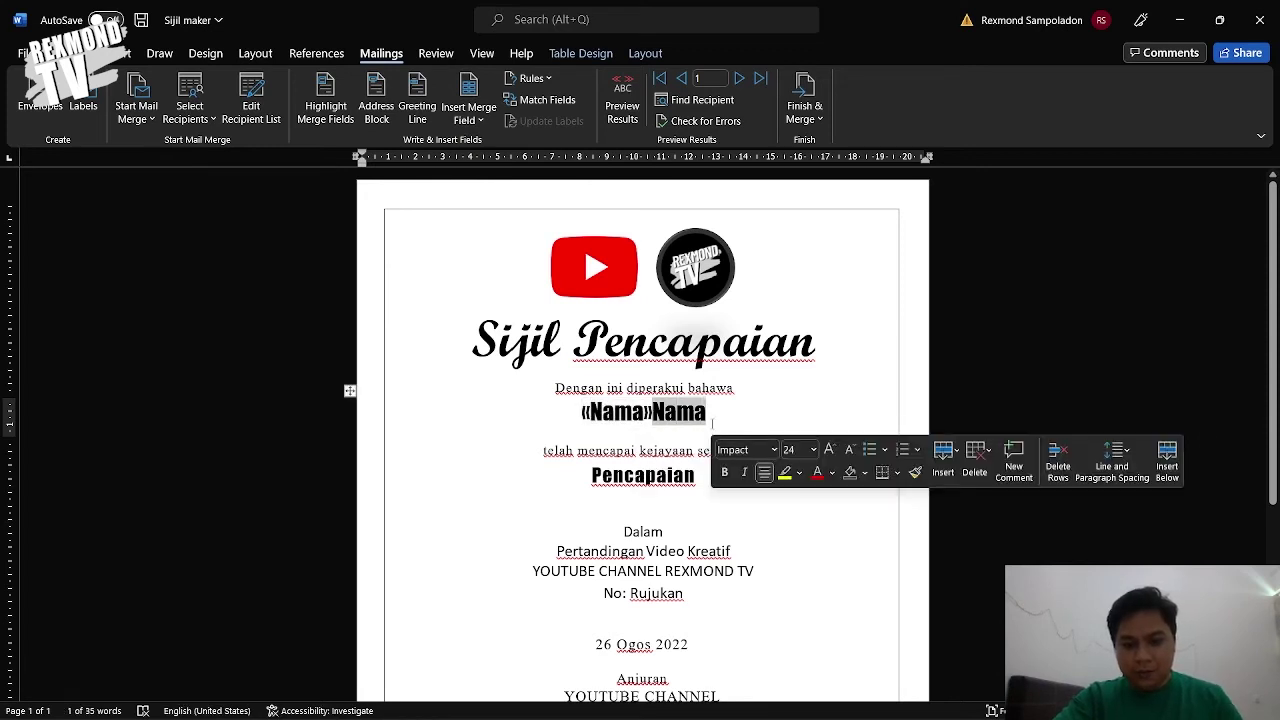
key(BackSpace)
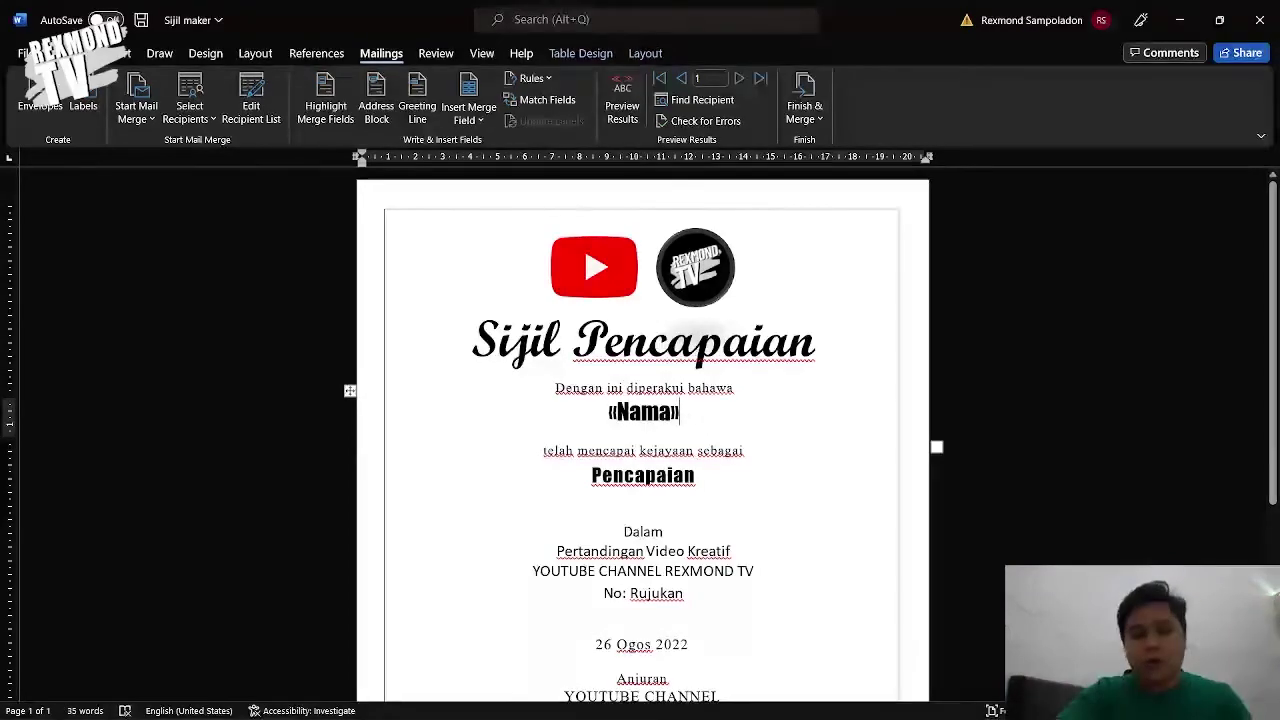
Check the Nama column in the Excel recipient list as the source of the inserted field, and return to the Word certificate.
key(alt+Tab)
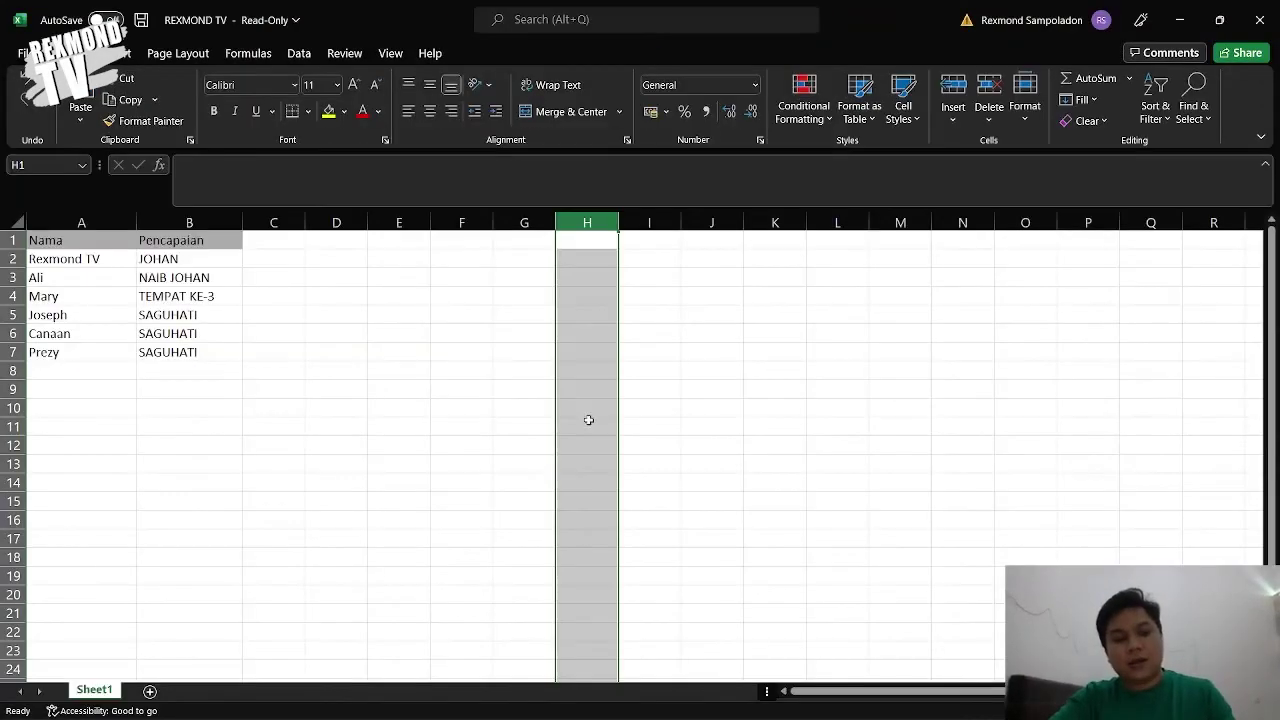
click(60, 241)
click(62, 222)
key(alt+Tab)
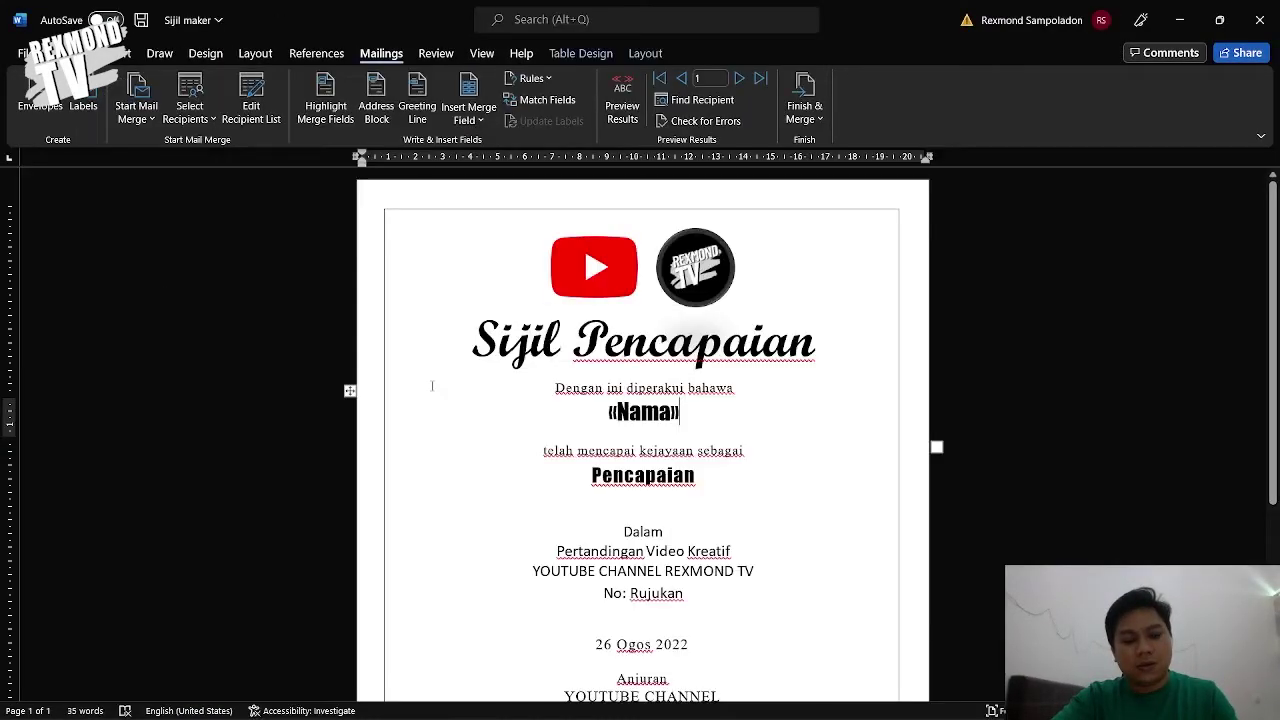
Insert the Pencapaian merge field before the Pencapaian placeholder in the text box below the name line.
click(643, 462)
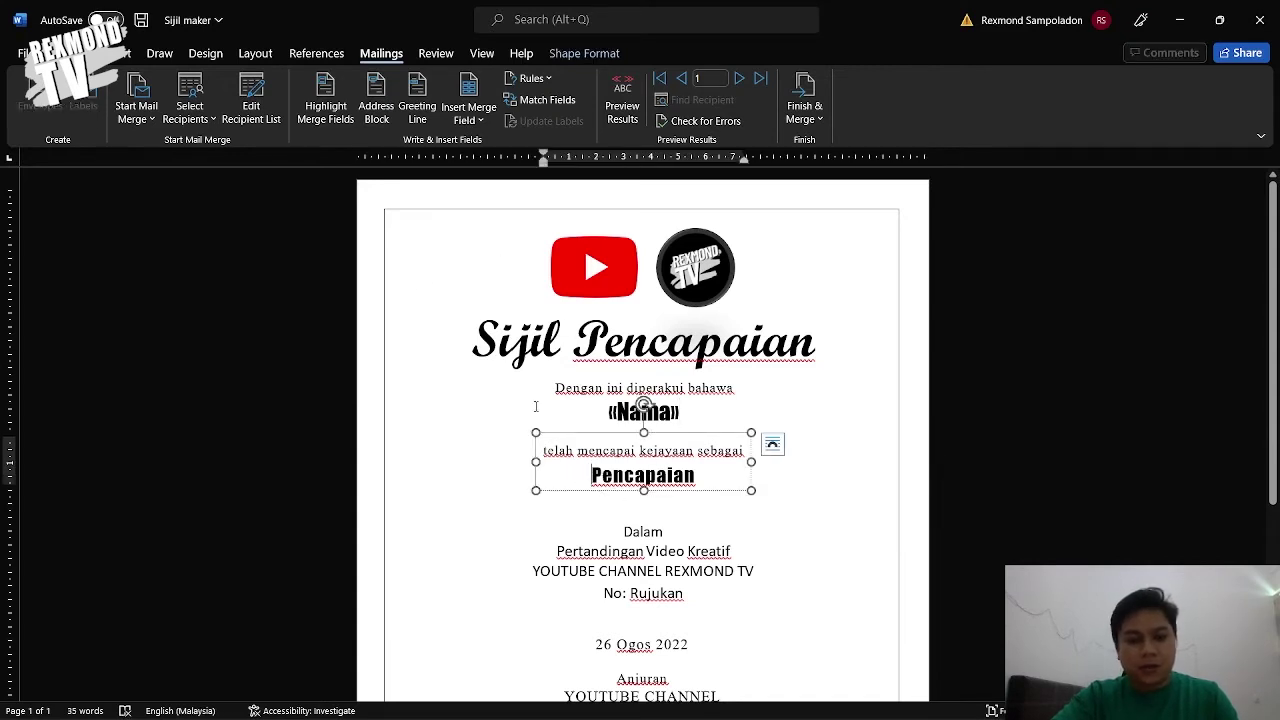
click(190, 118)
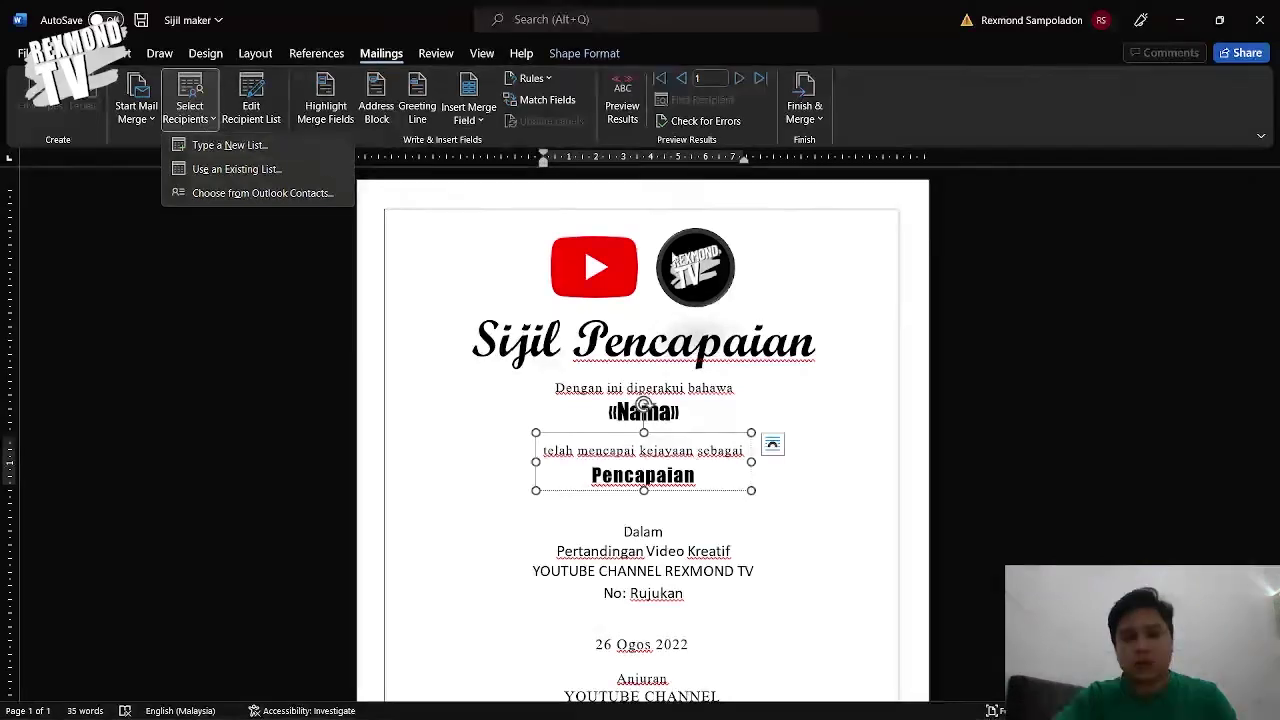
click(1022, 327)
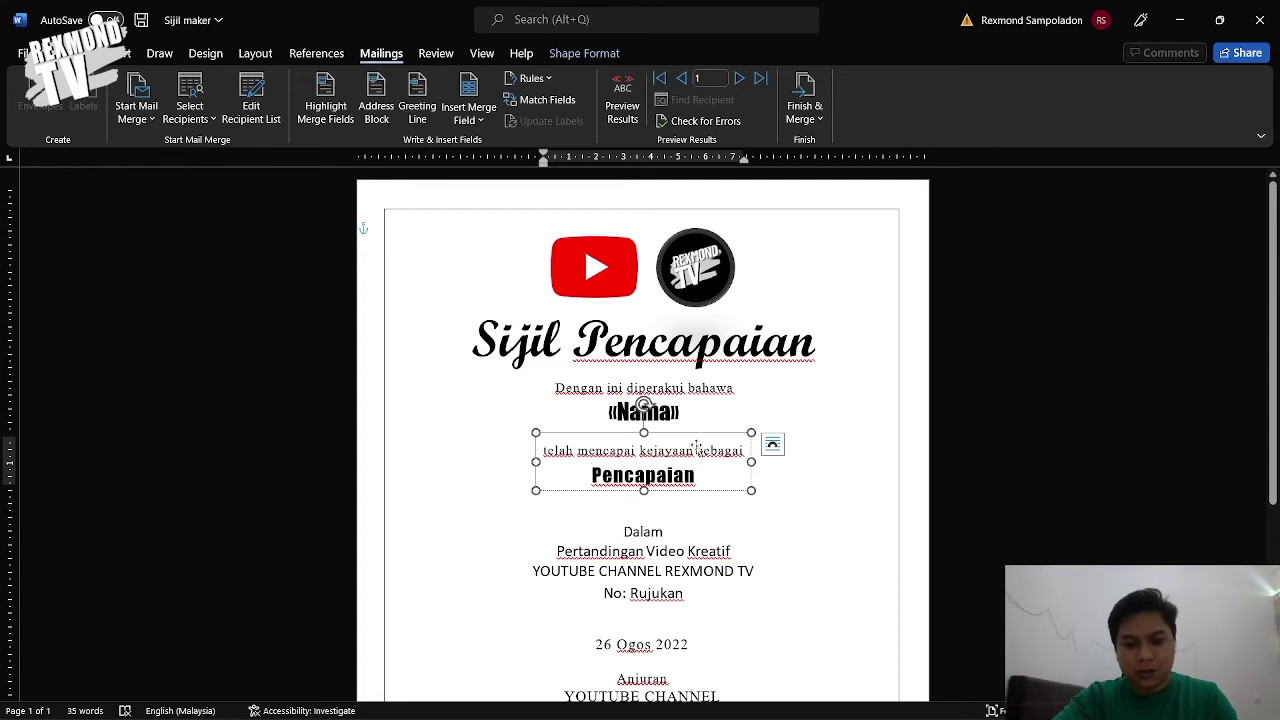
click(482, 120)
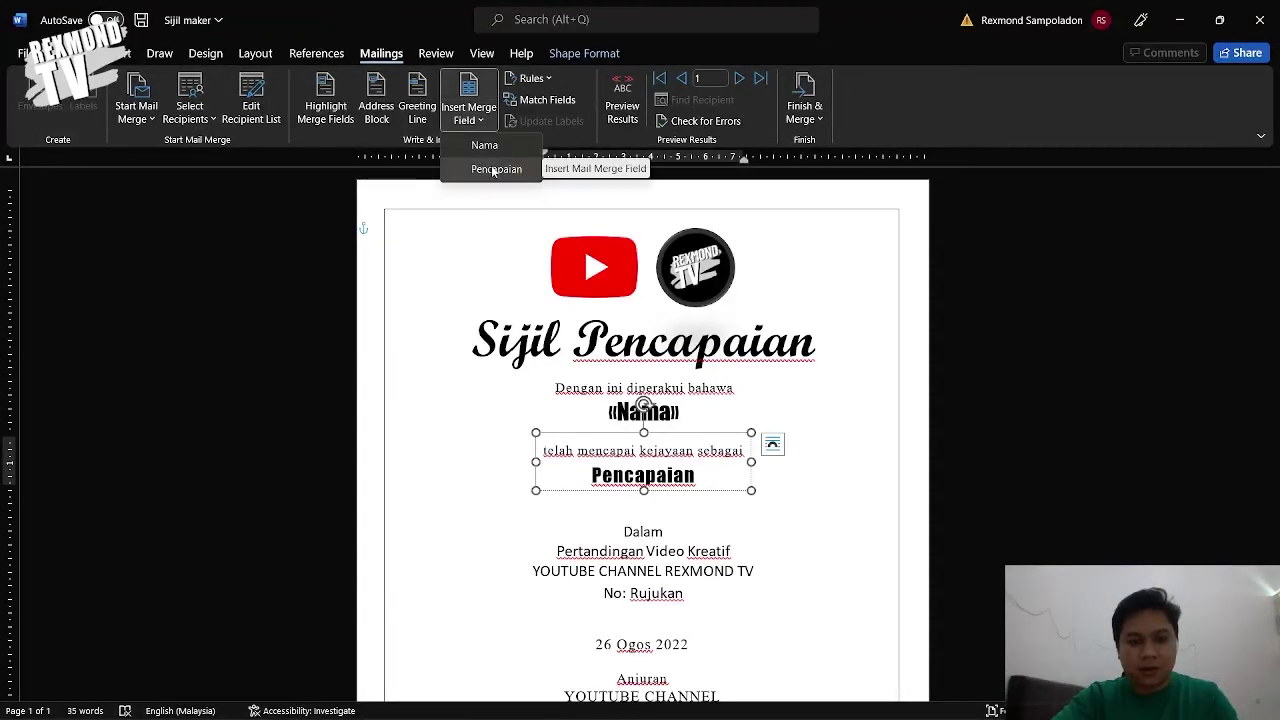
click(463, 168)
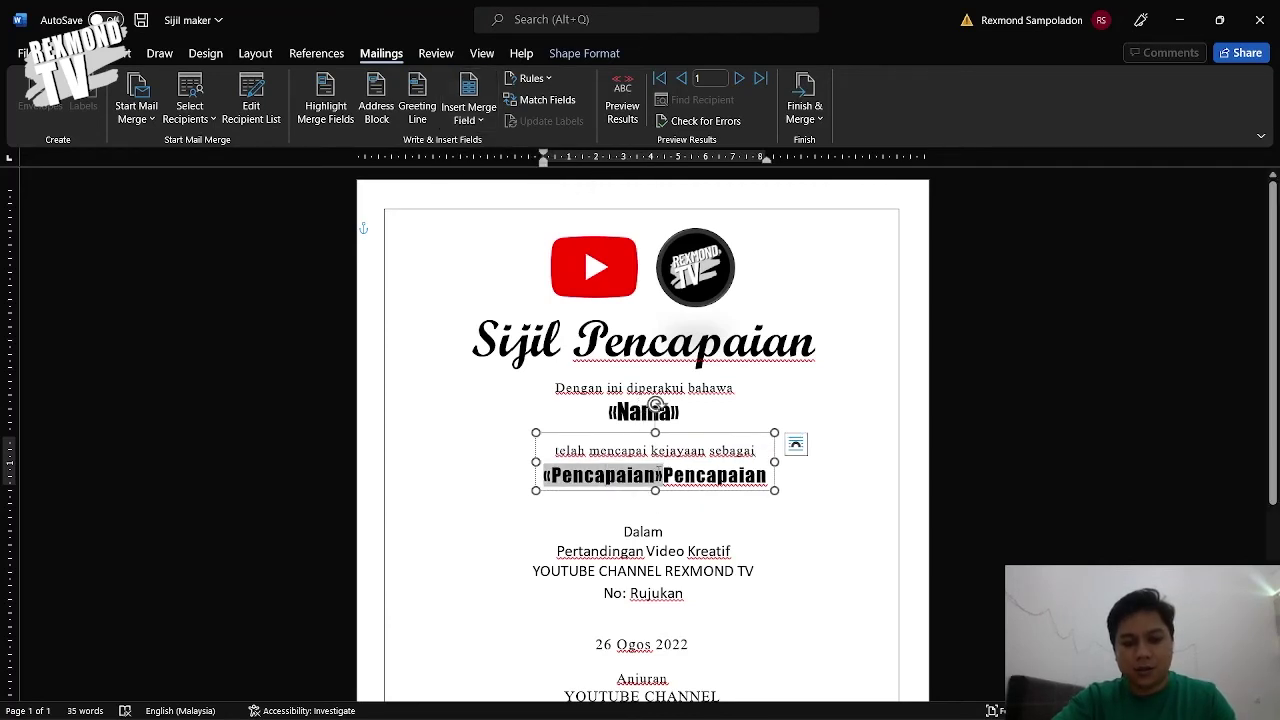
Delete the plain Pencapaian placeholder text after its merge field and leave the text box.
drag(663, 476, 768, 476)
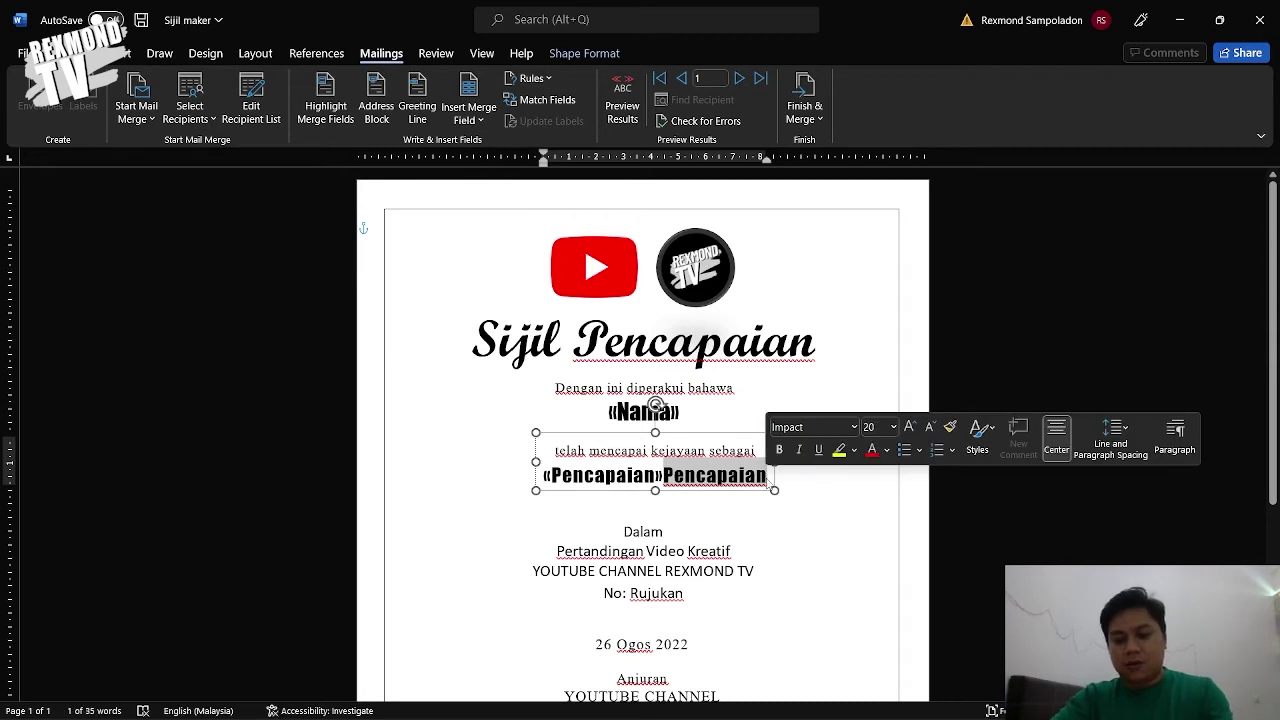
key(BackSpace)
click(808, 497)
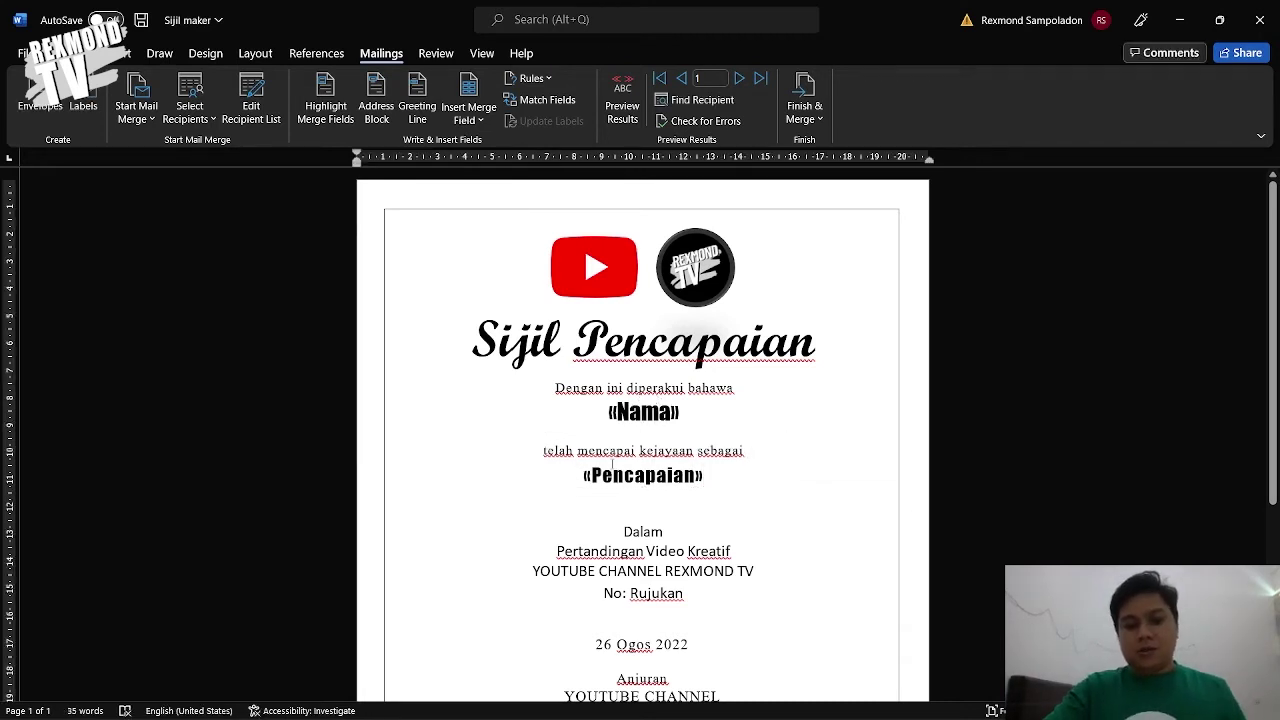
Preview the merge results on the certificate for record 1, toggling between the field codes and the recipient's data.
click(685, 425)
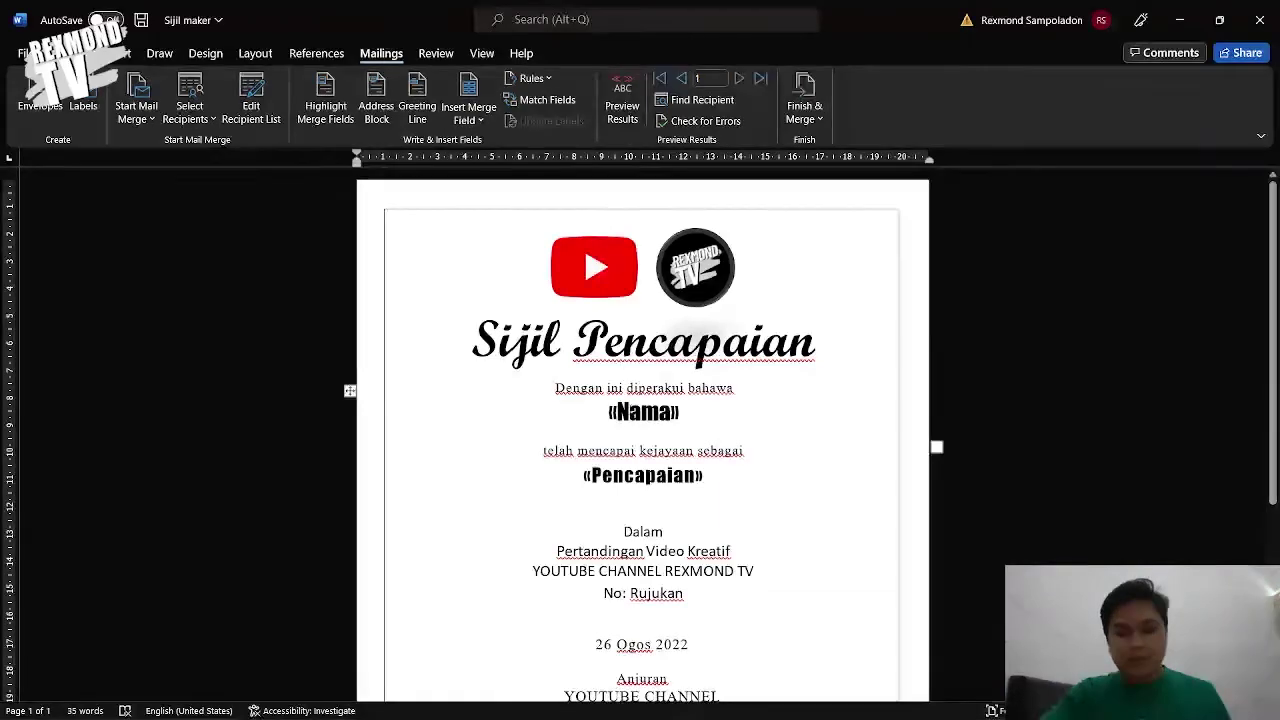
click(629, 411)
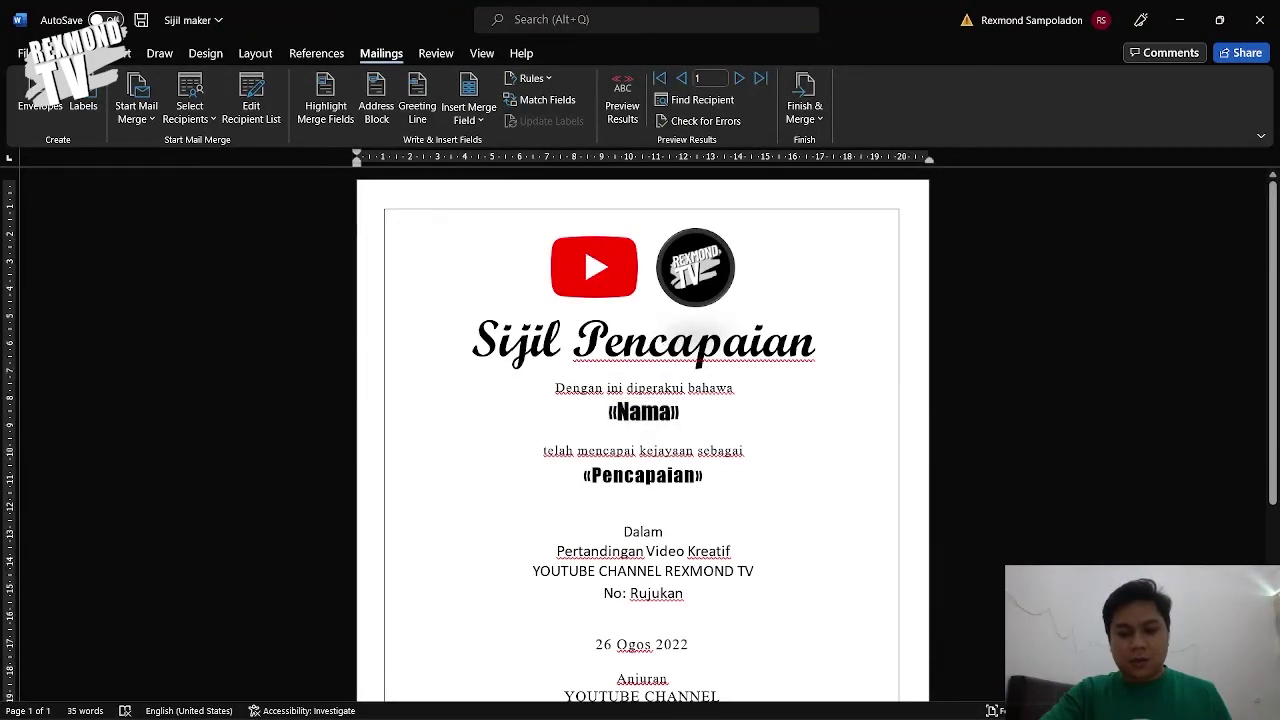
click(618, 122)
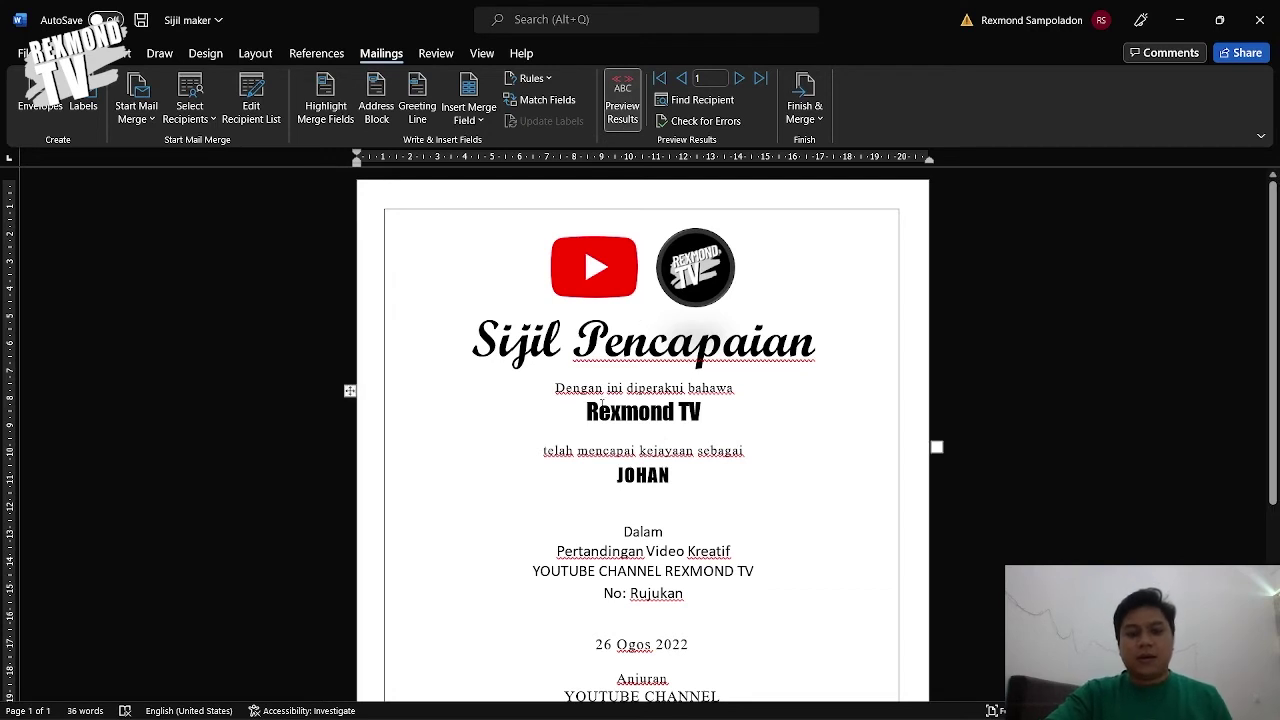
click(616, 116)
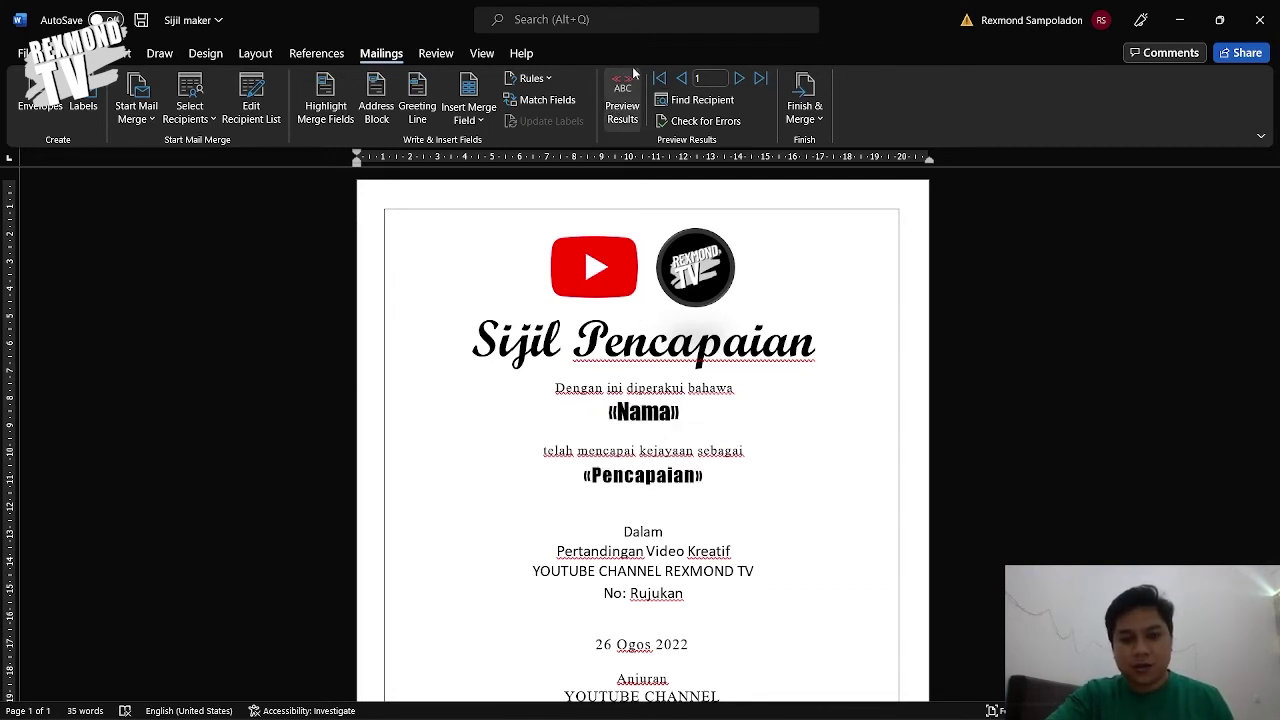
click(622, 108)
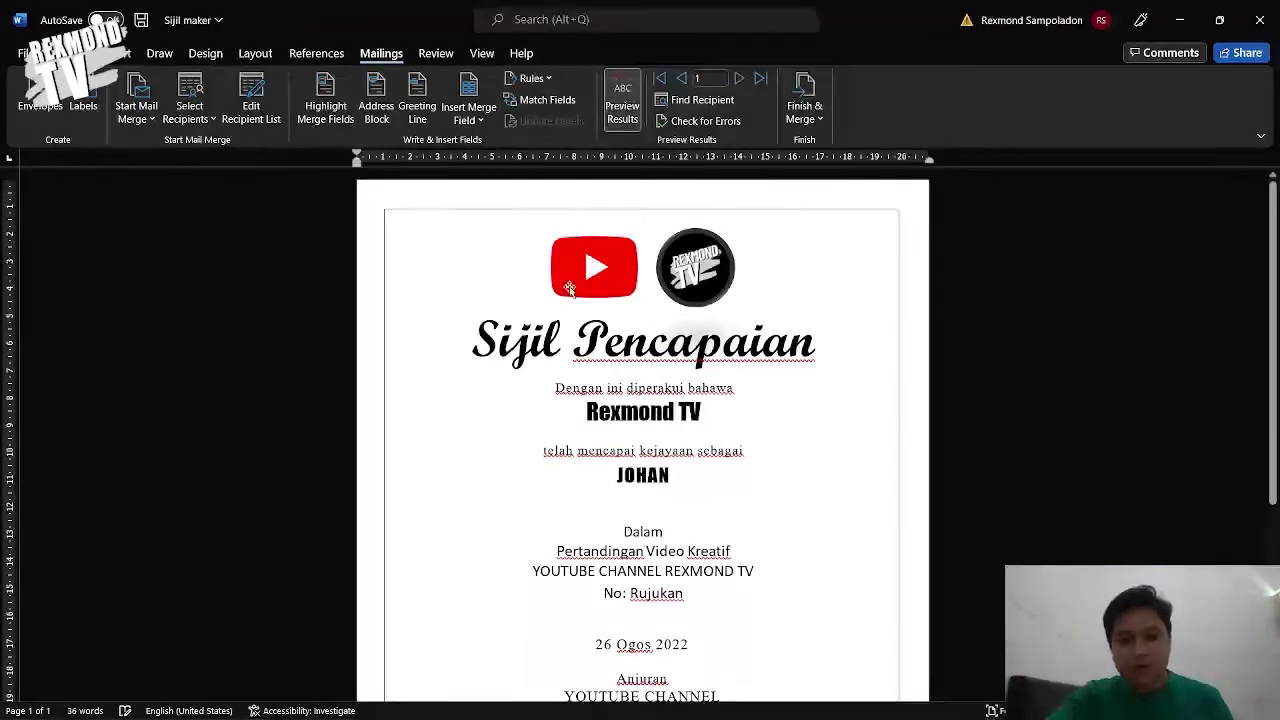
Compare the previewed name and achievement on the certificate with cells A2 and B2 of the Excel recipient list.
click(638, 411)
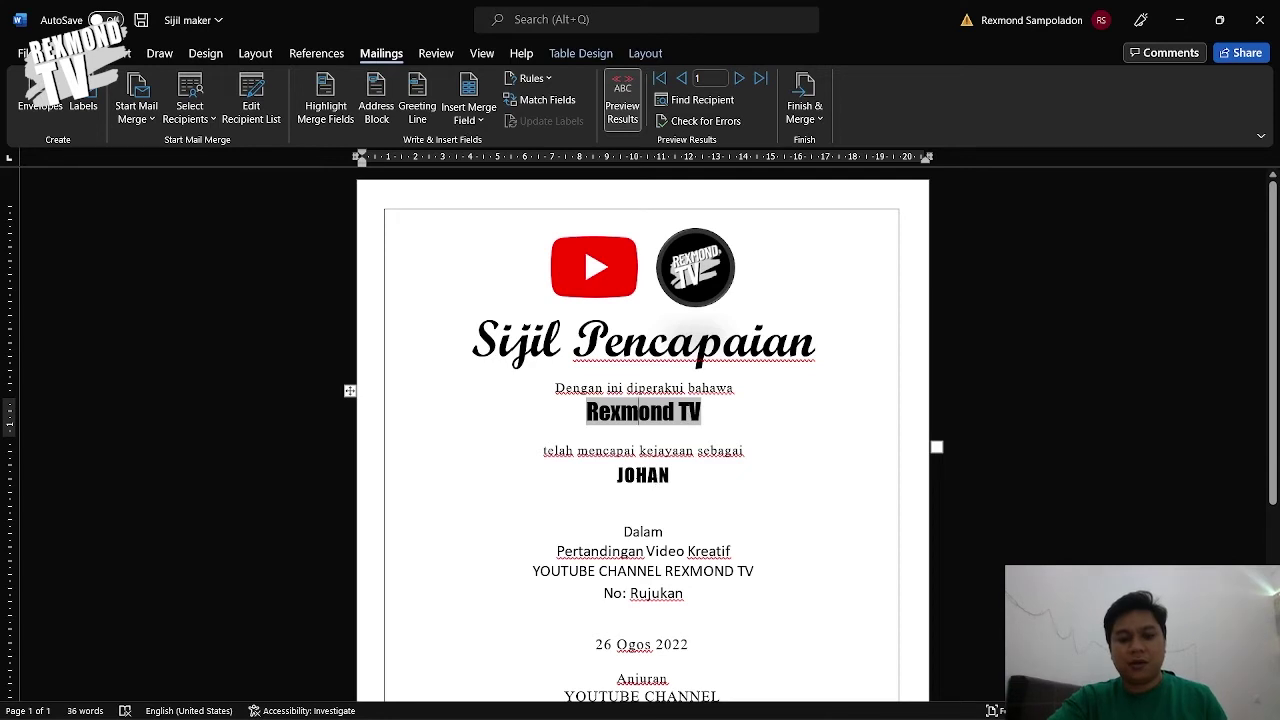
click(685, 475)
key(alt+Tab)
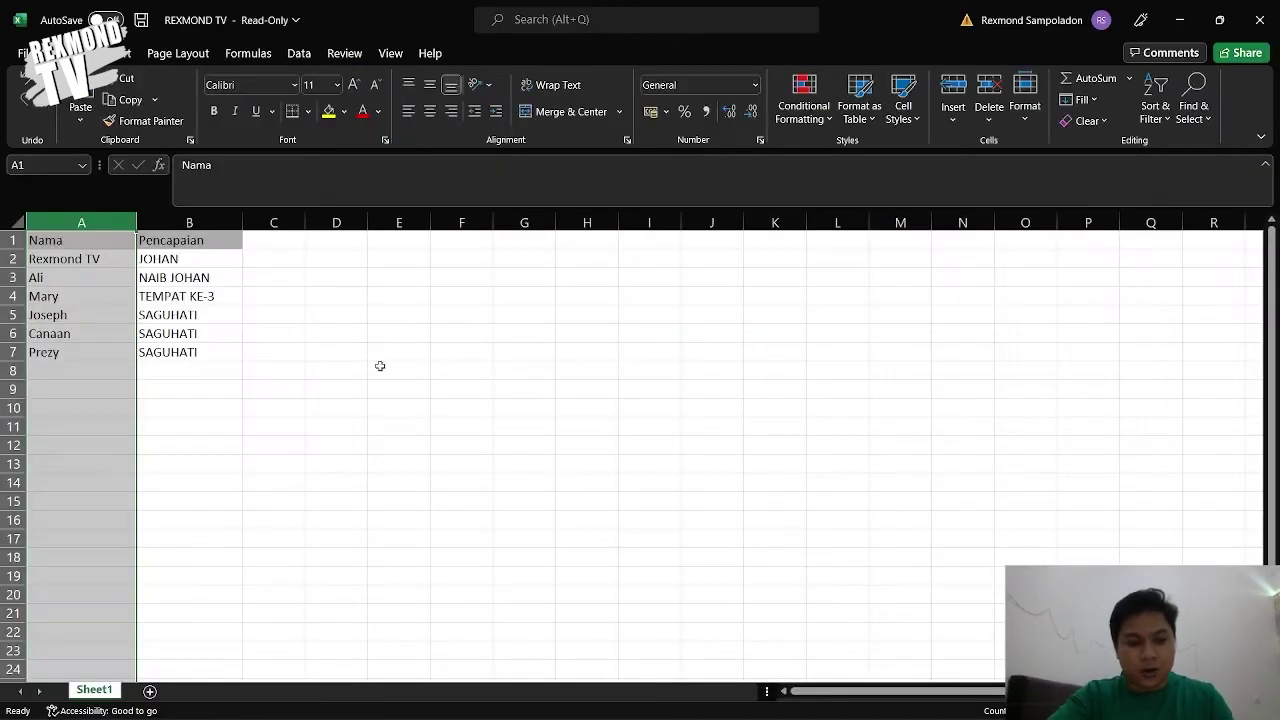
click(45, 260)
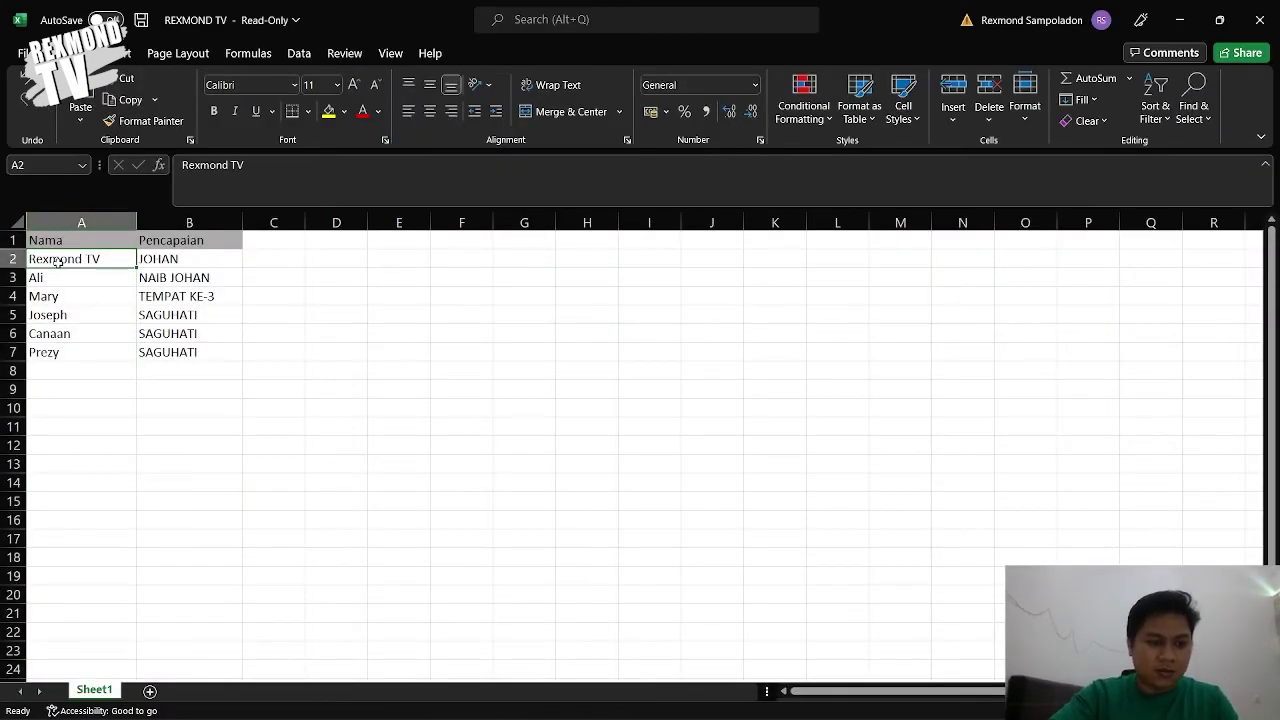
click(160, 259)
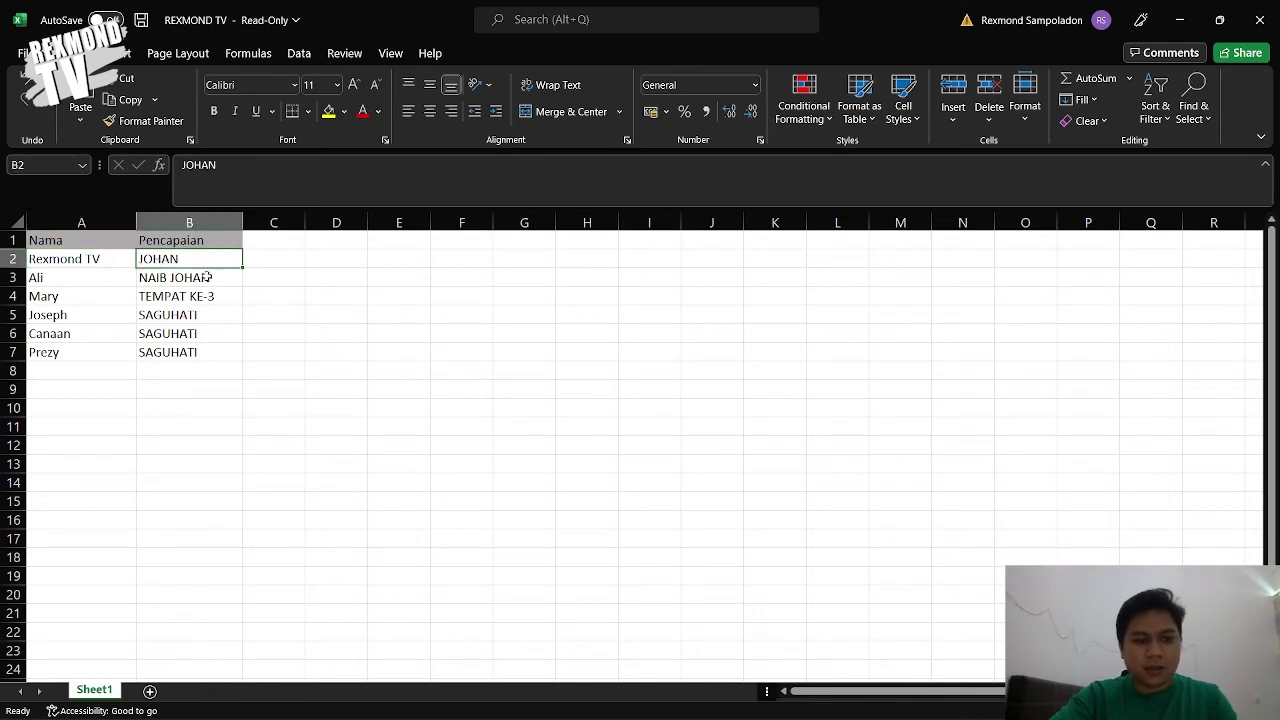
key(alt+Tab)
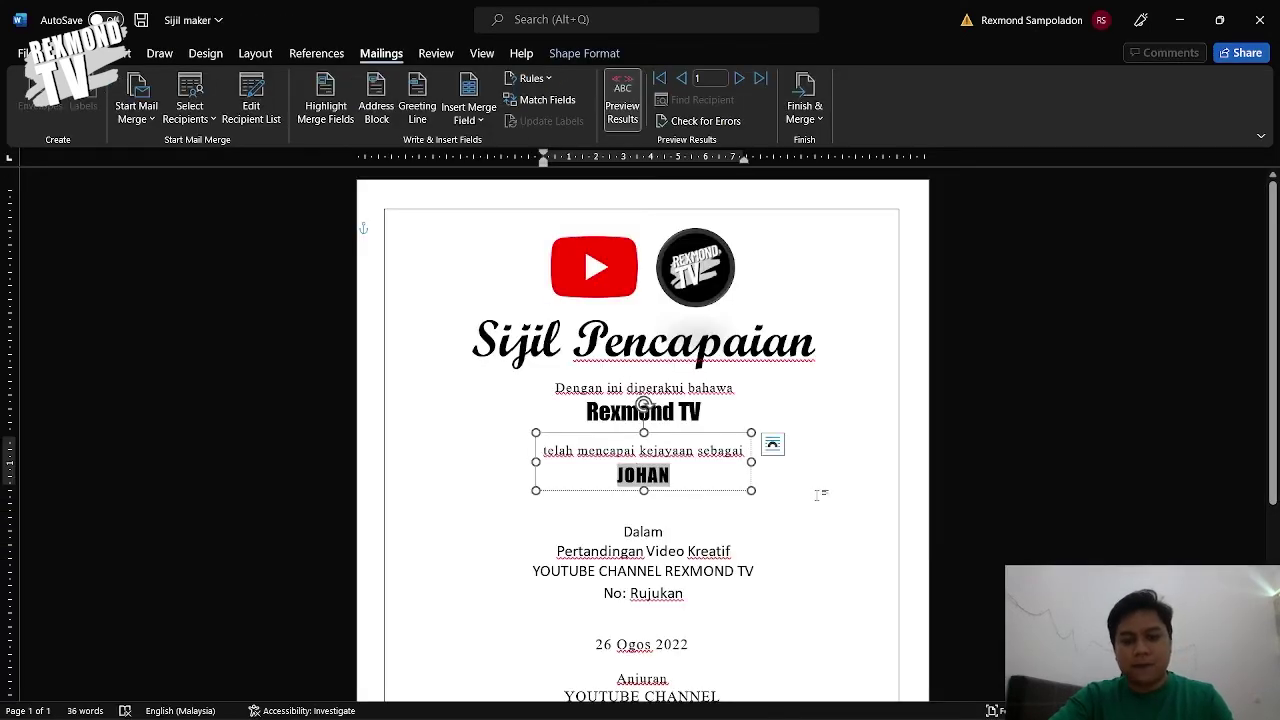
Check row 2 of the Excel recipient list as the source of record 1, and inspect both merged fields on the Word certificate.
click(690, 502)
scroll(842, 501, down, 1)
scroll(842, 501, down, 2)
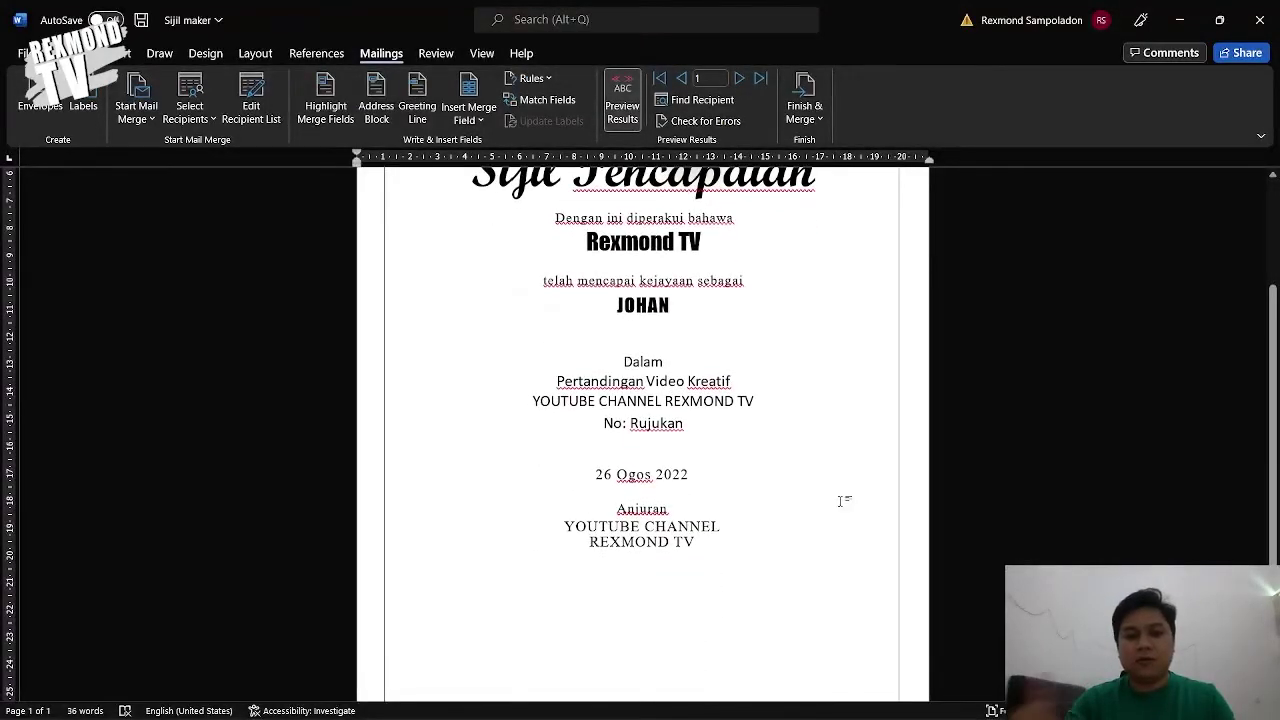
key(alt+Tab)
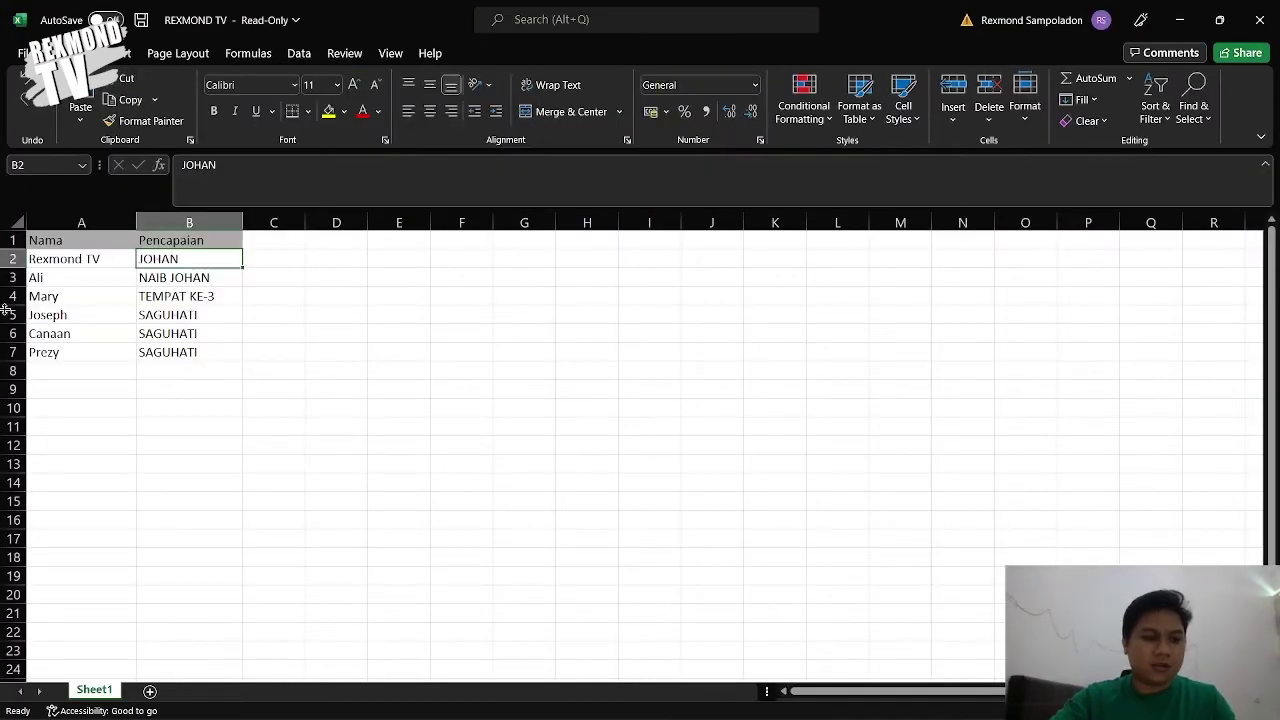
click(10, 267)
click(10, 259)
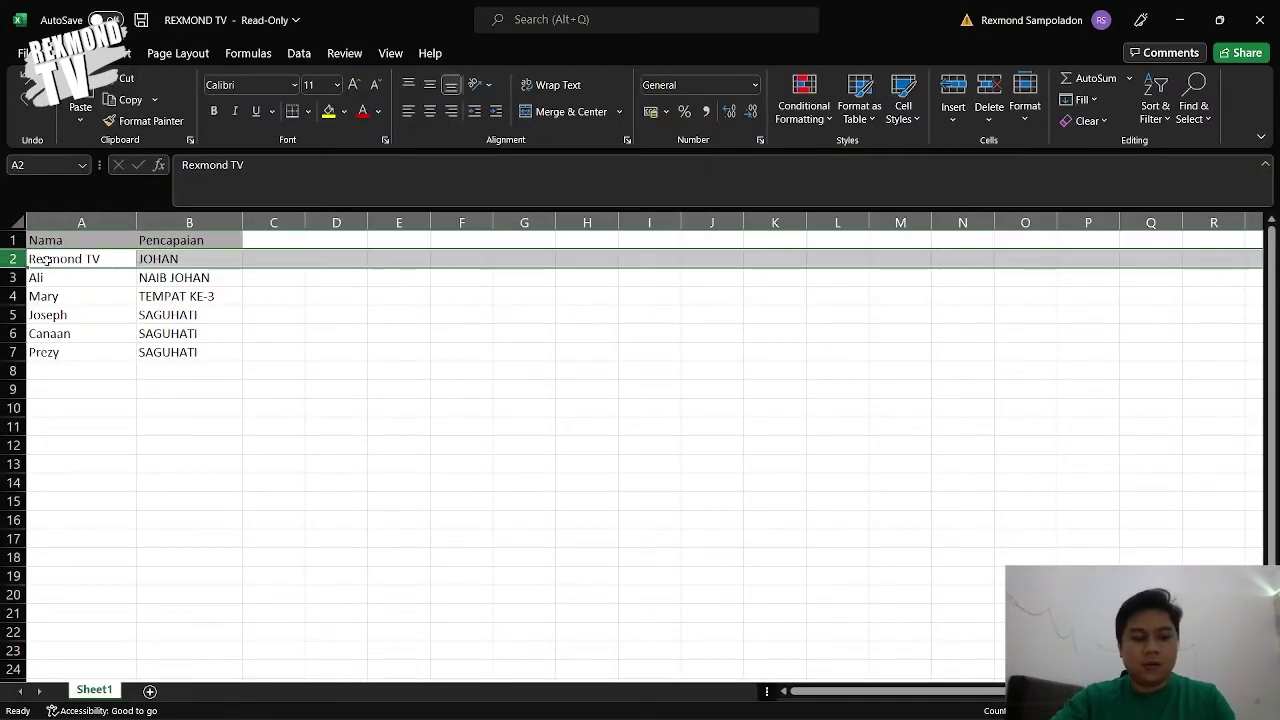
key(alt+Tab)
scroll(916, 438, up, 2)
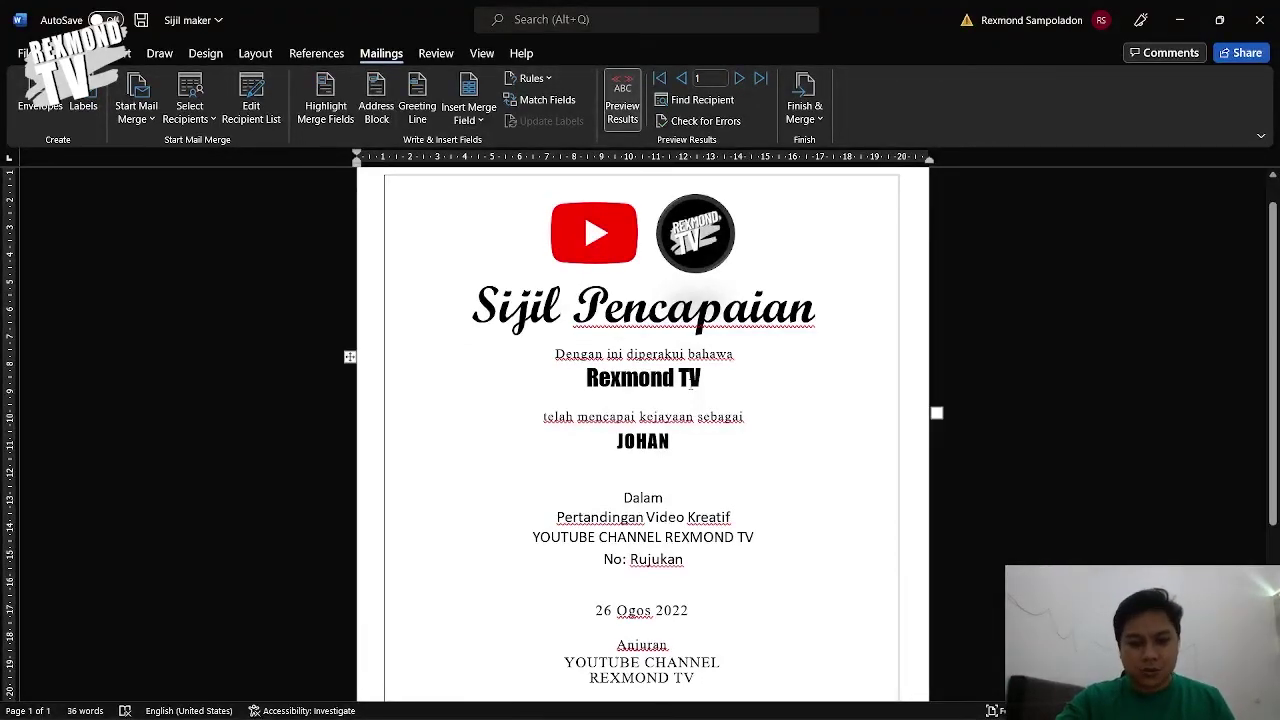
triple_click(692, 387)
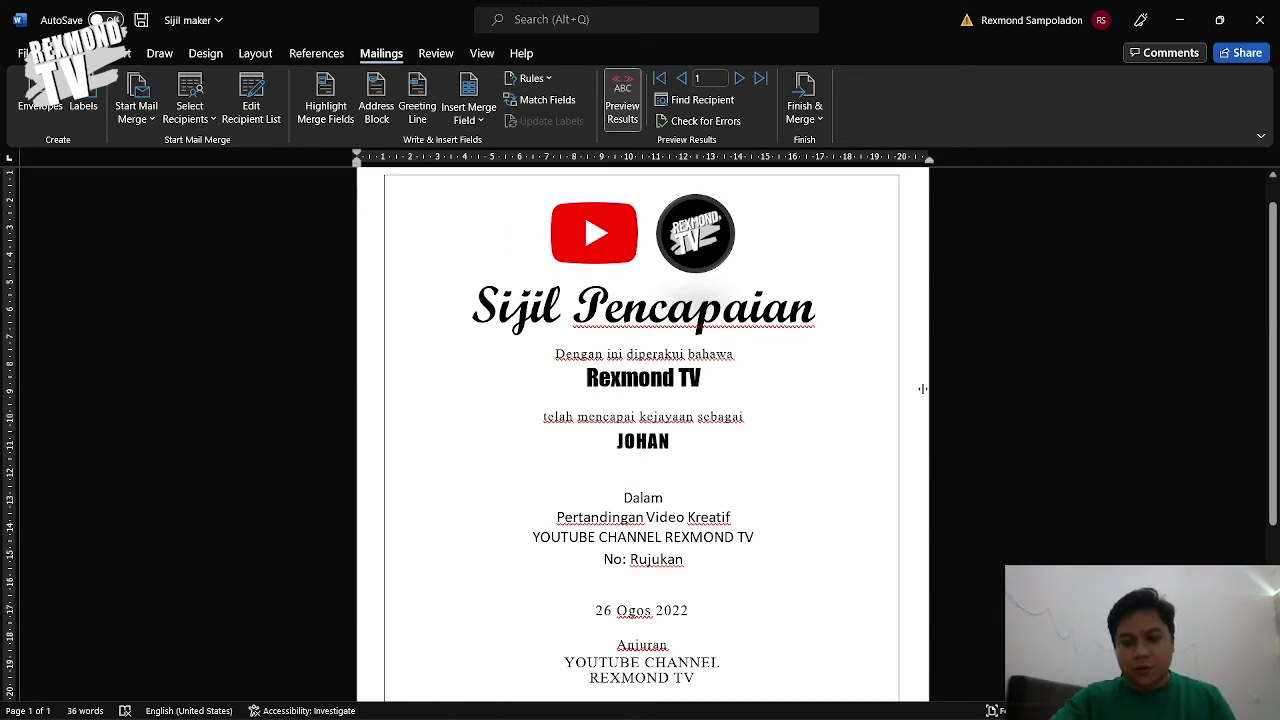
click(666, 435)
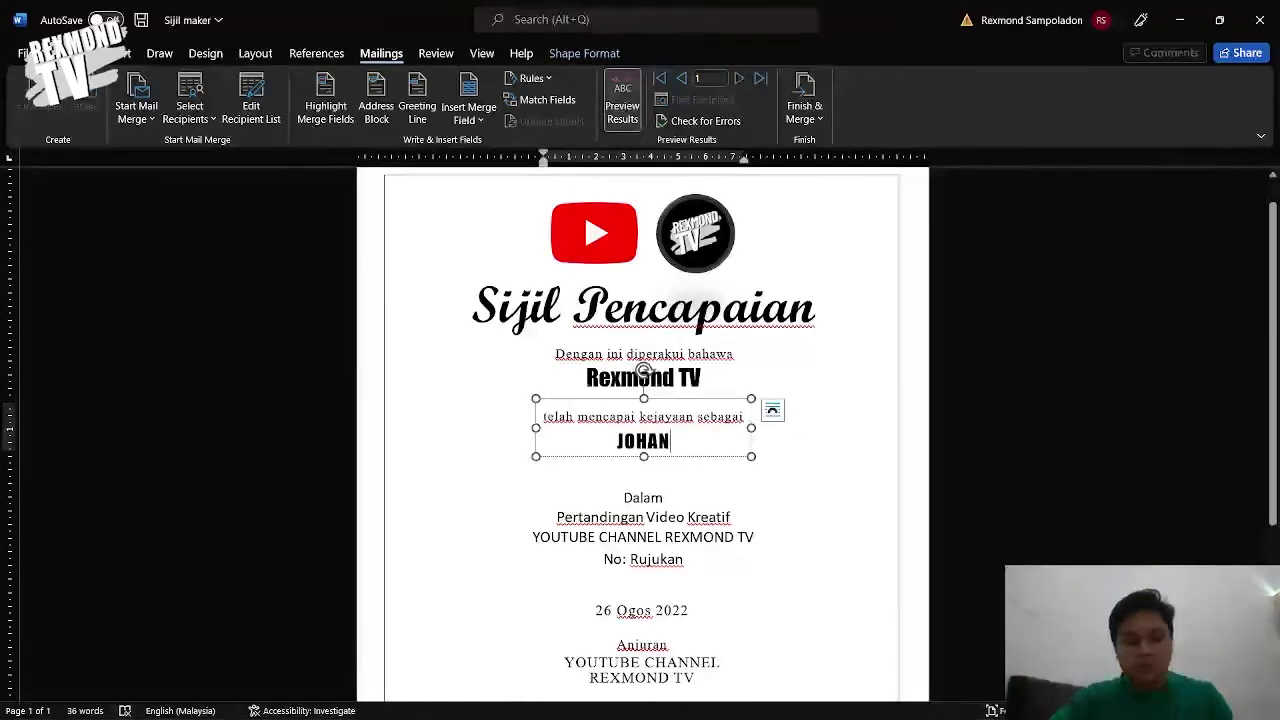
Go through the remaining recipients in rows 3 to 7 of the Excel list and return to the Word certificate.
key(alt+Tab)
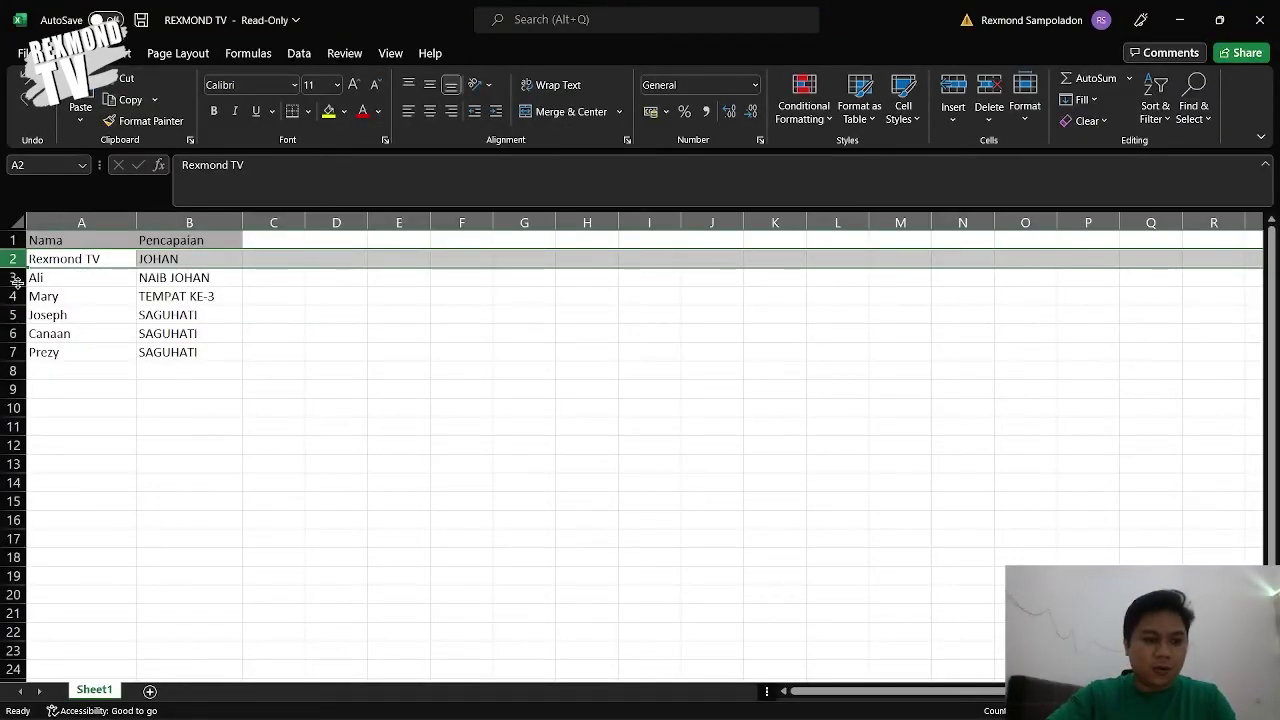
click(13, 278)
click(13, 296)
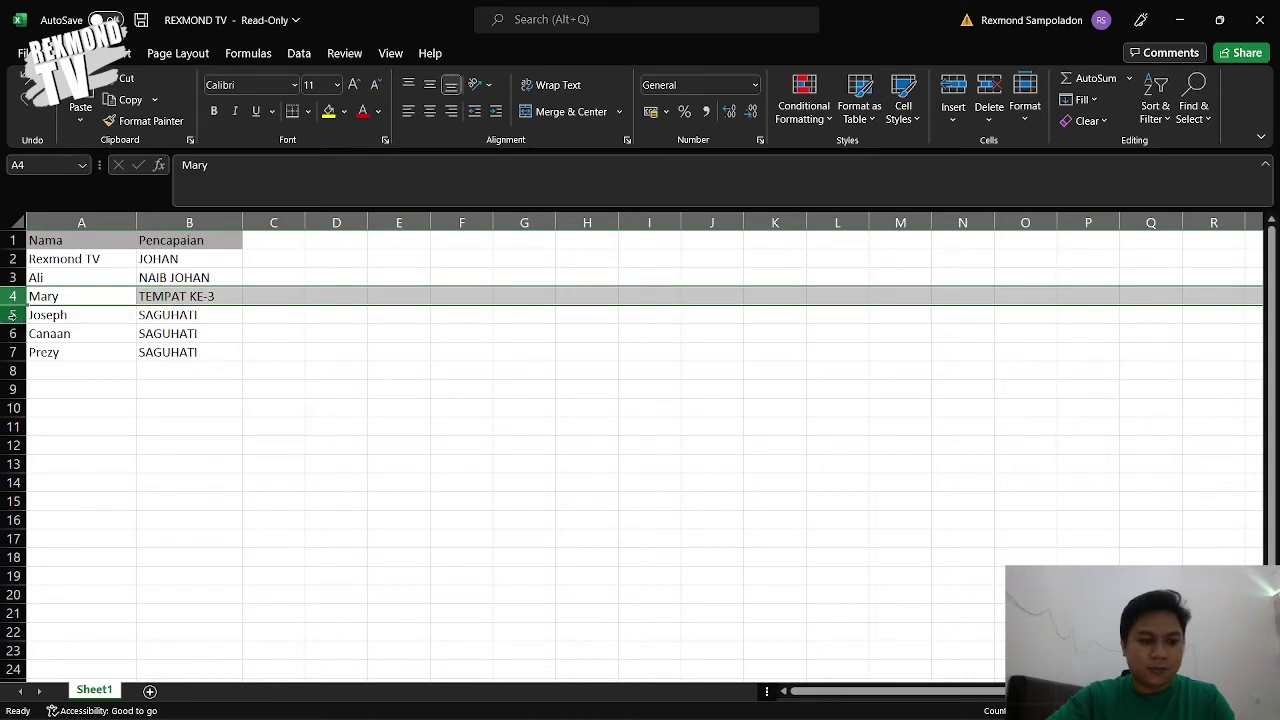
click(13, 315)
click(13, 333)
click(13, 352)
key(alt+Tab)
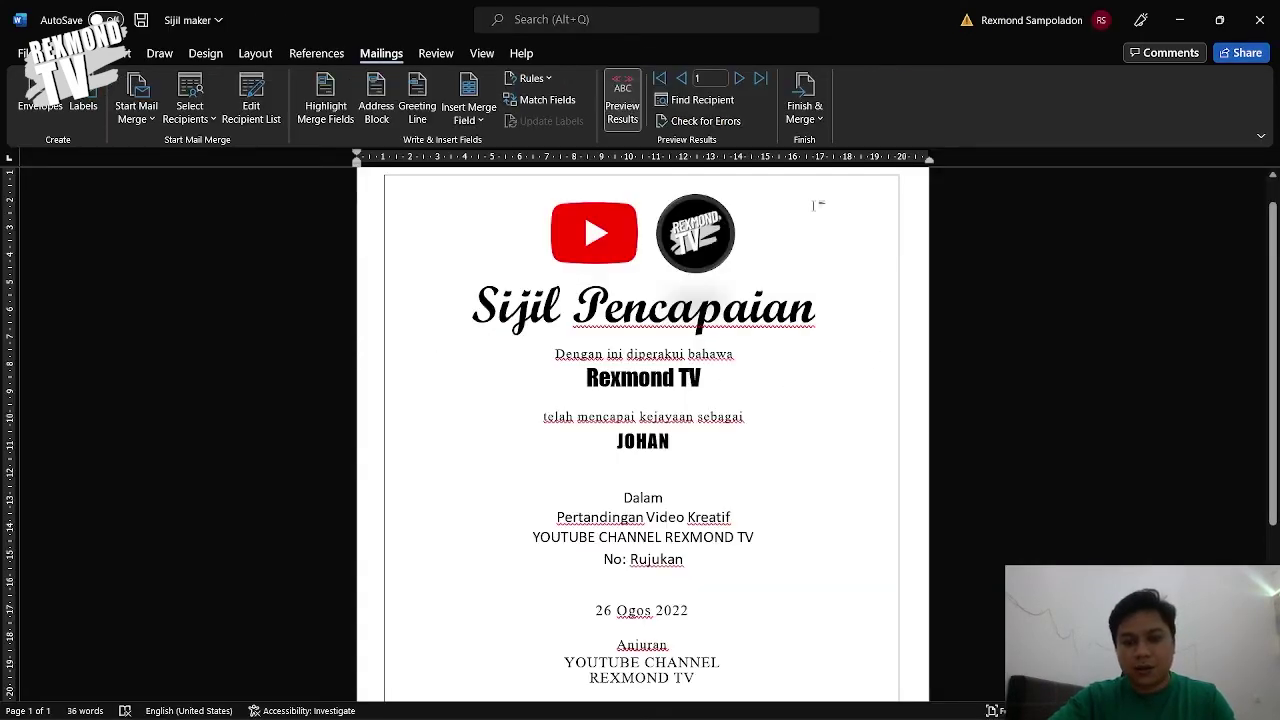
Finish the merge by creating a new document of individual certificates for all records.
click(805, 125)
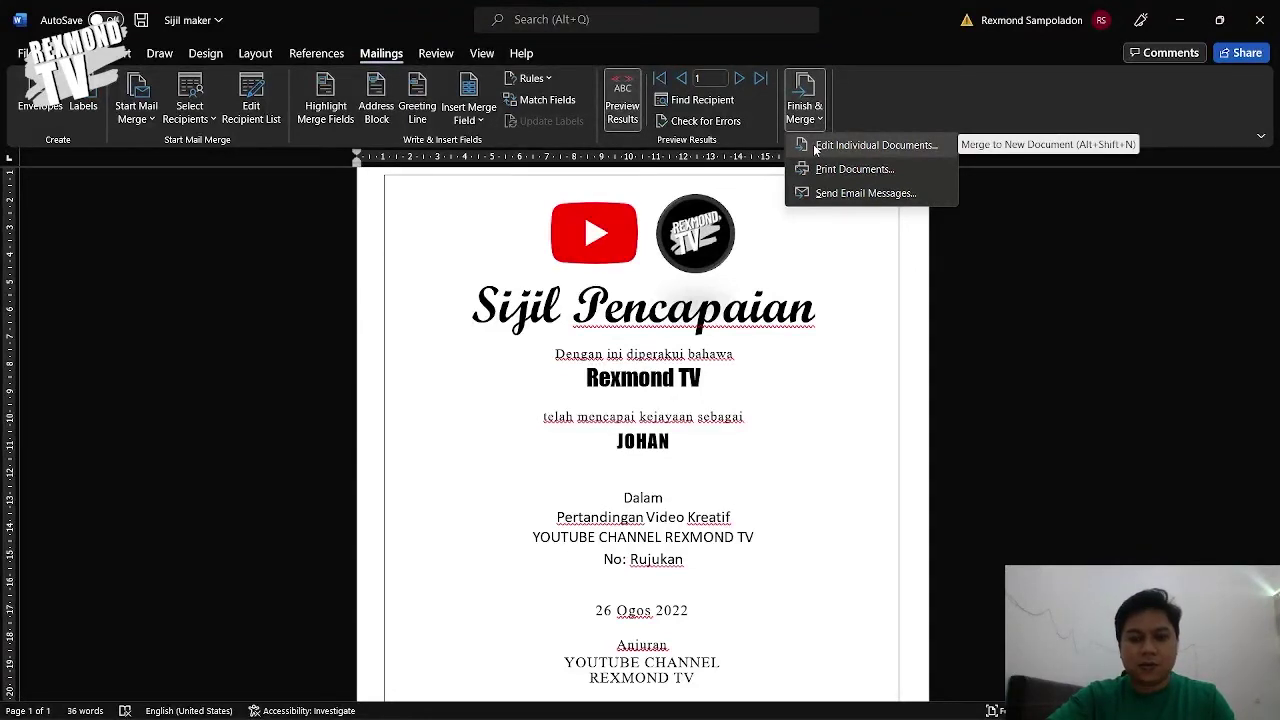
click(815, 148)
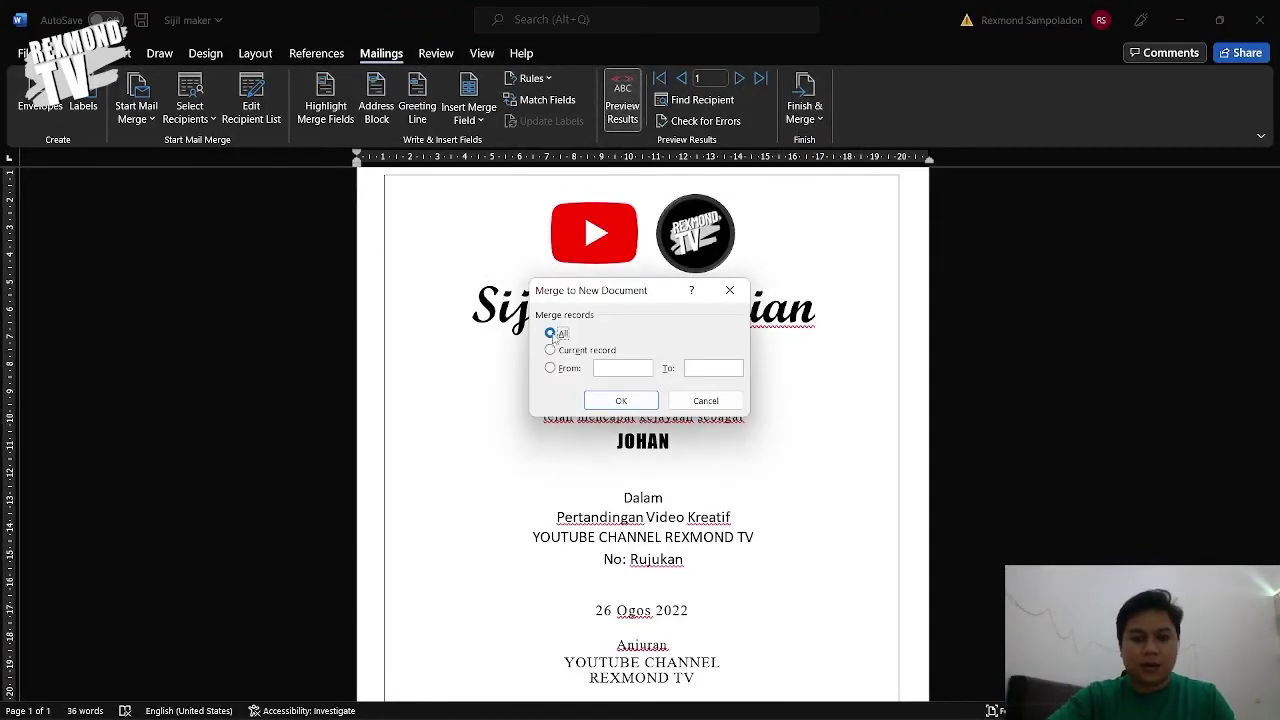
click(621, 401)
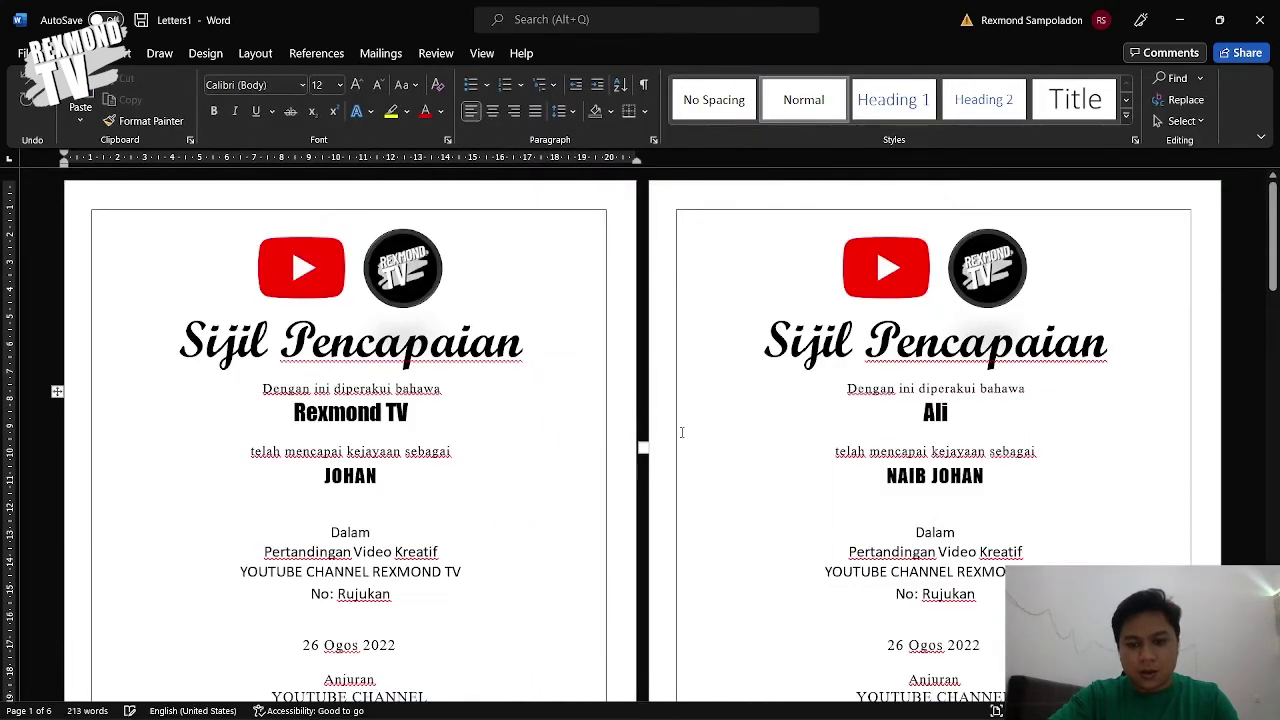
Review the names and achievements on all the merged certificates, from the first page to the last and back.
scroll(843, 460, down, 2)
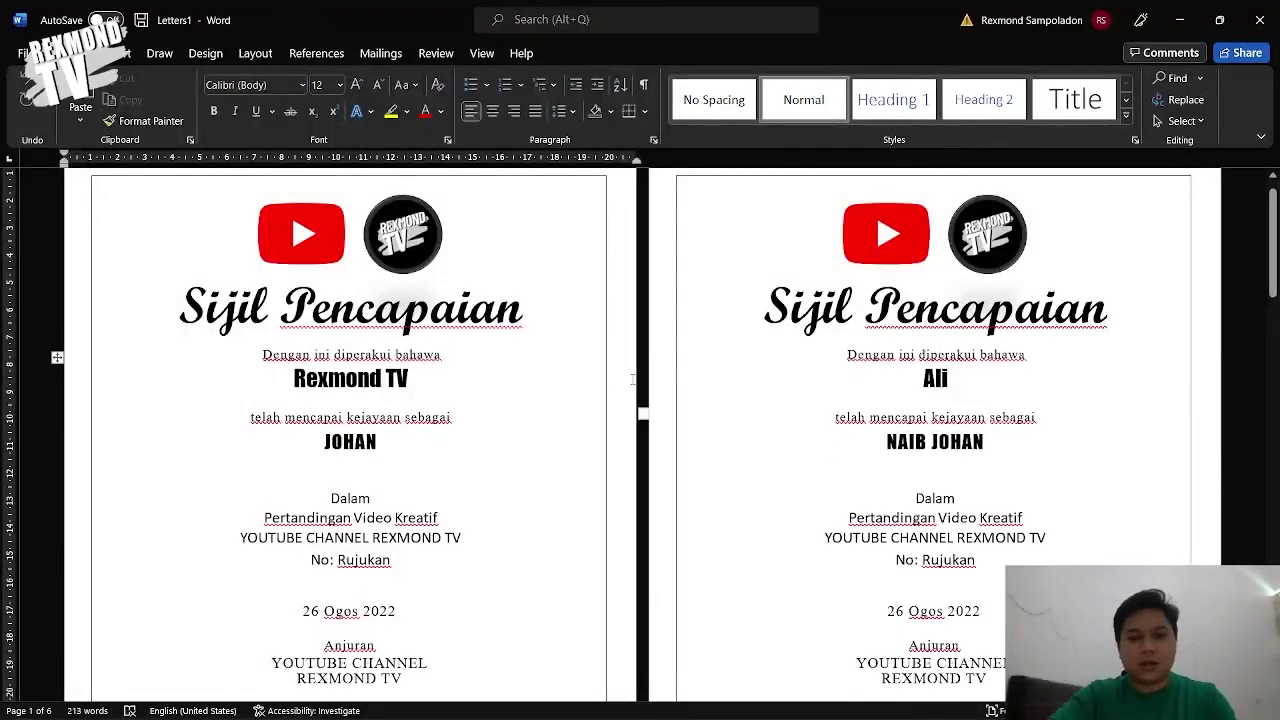
scroll(615, 379, down, 5)
scroll(598, 379, up, 3)
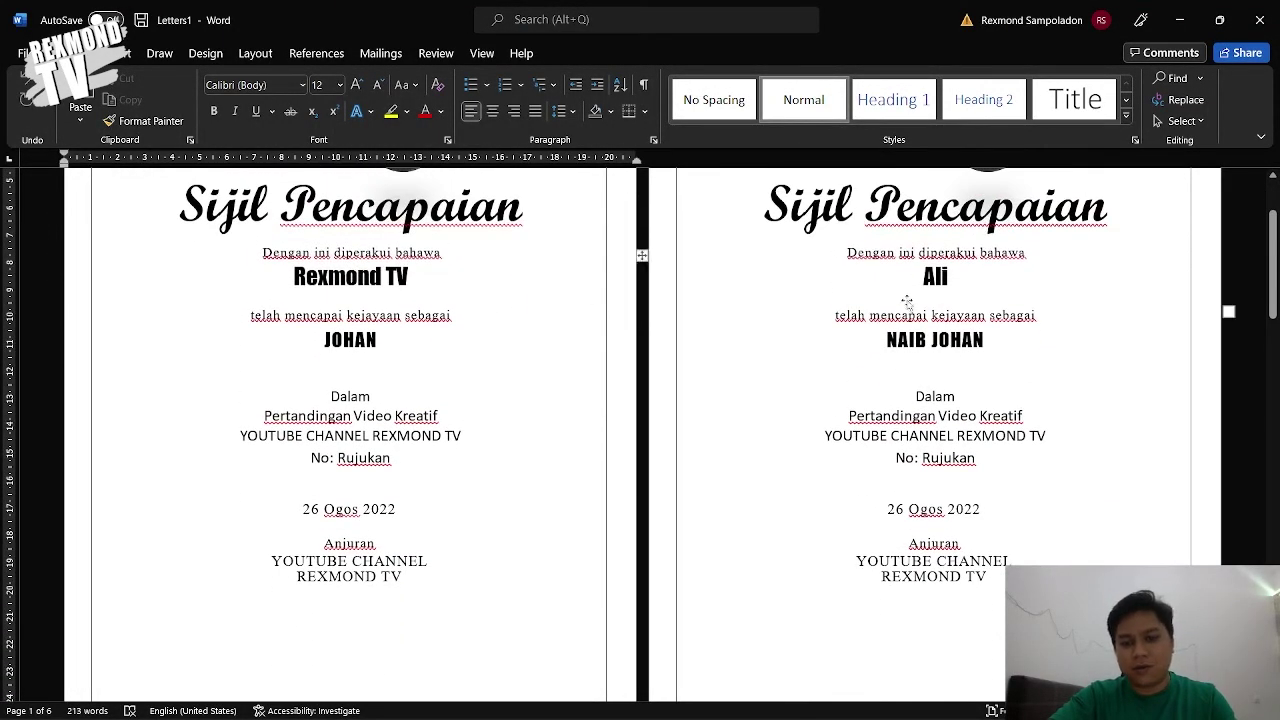
scroll(903, 323, down, 5)
scroll(588, 368, down, 10)
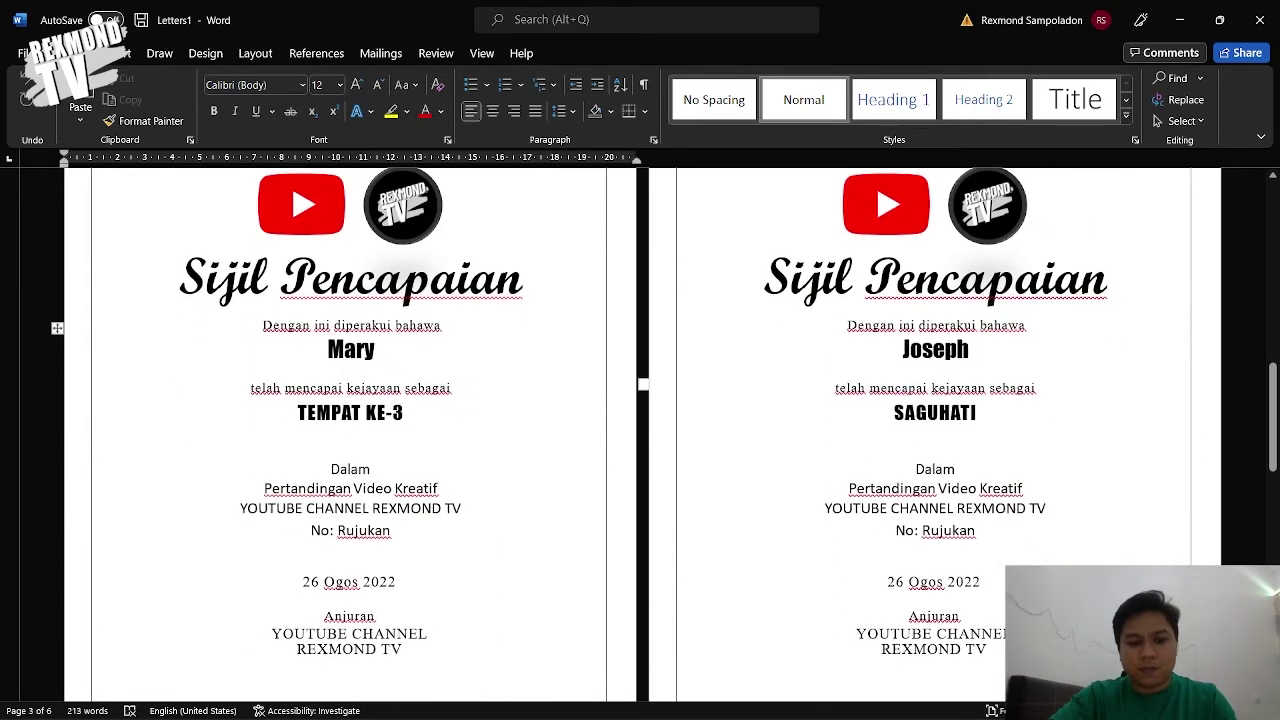
scroll(942, 388, down, 4)
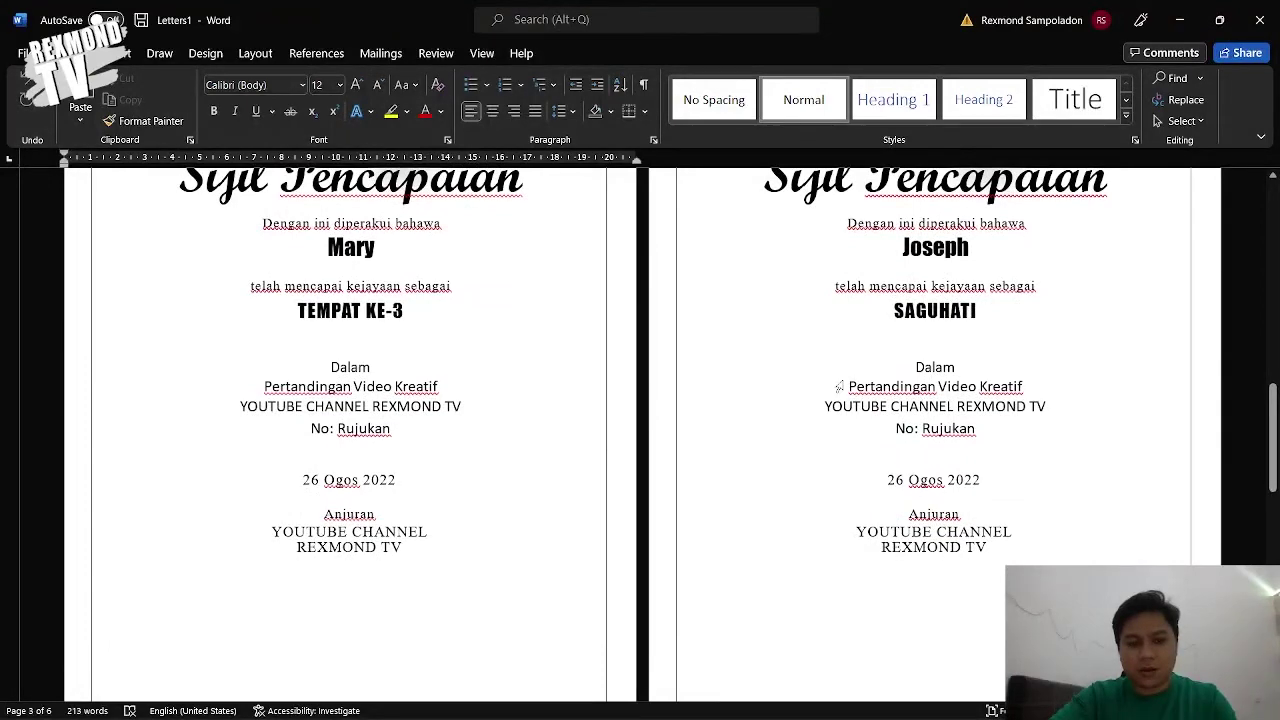
scroll(820, 390, down, 2)
scroll(796, 391, down, 8)
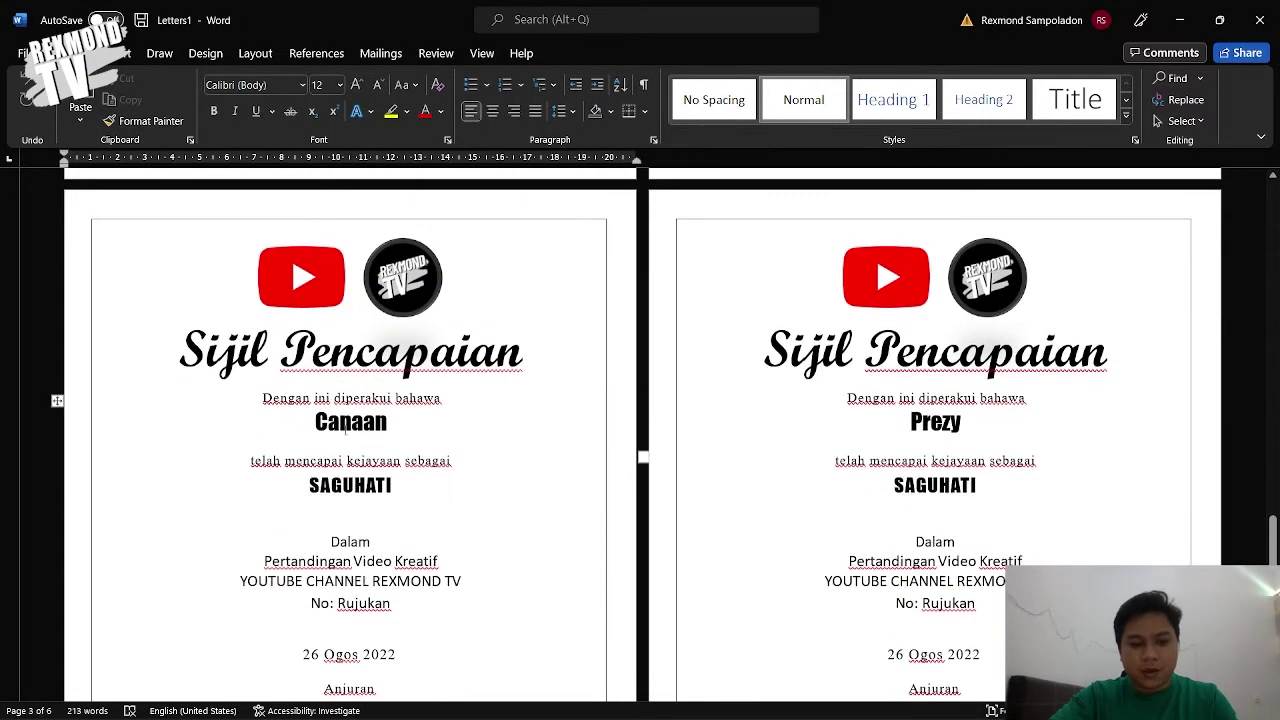
scroll(903, 449, down, 6)
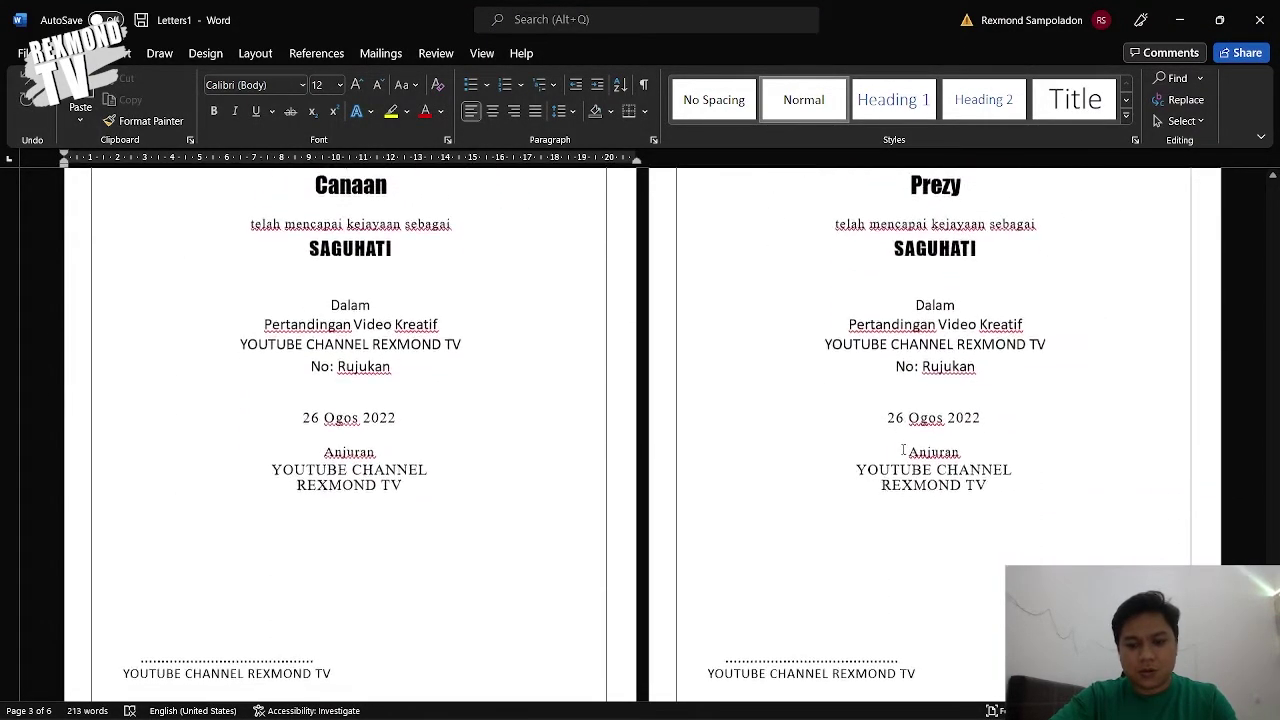
scroll(903, 449, up, 20)
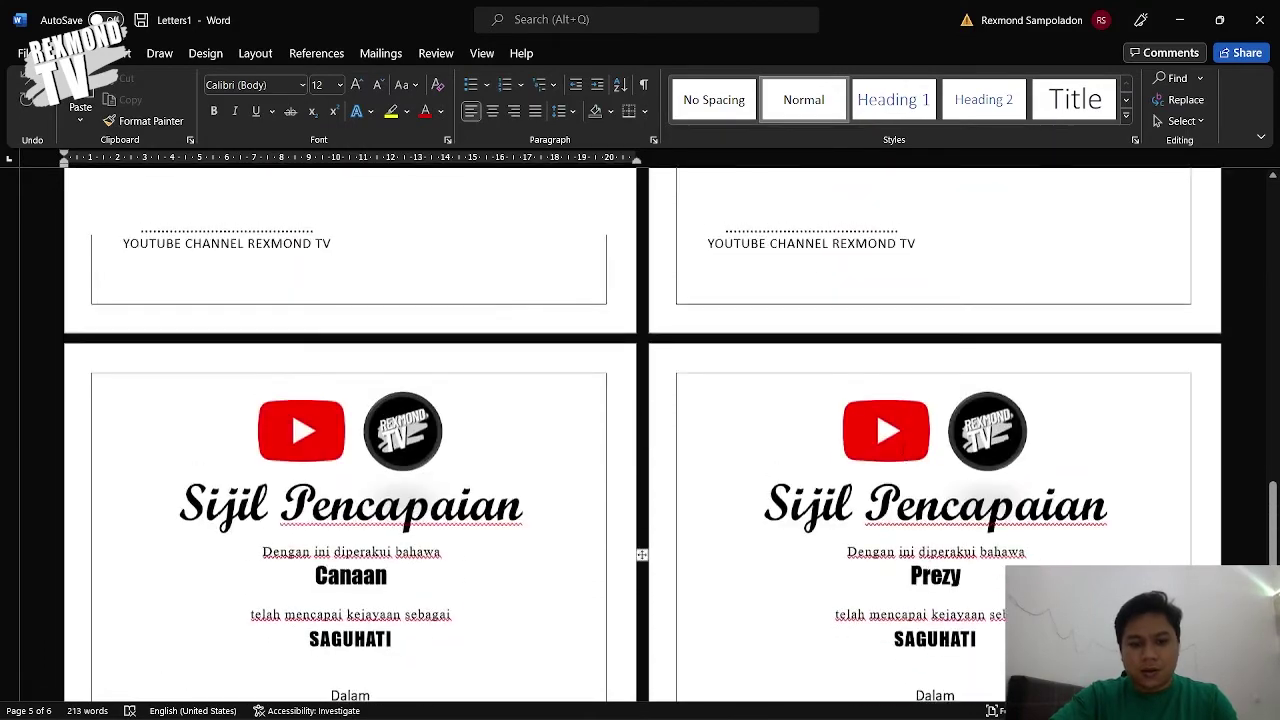
scroll(903, 449, up, 20)
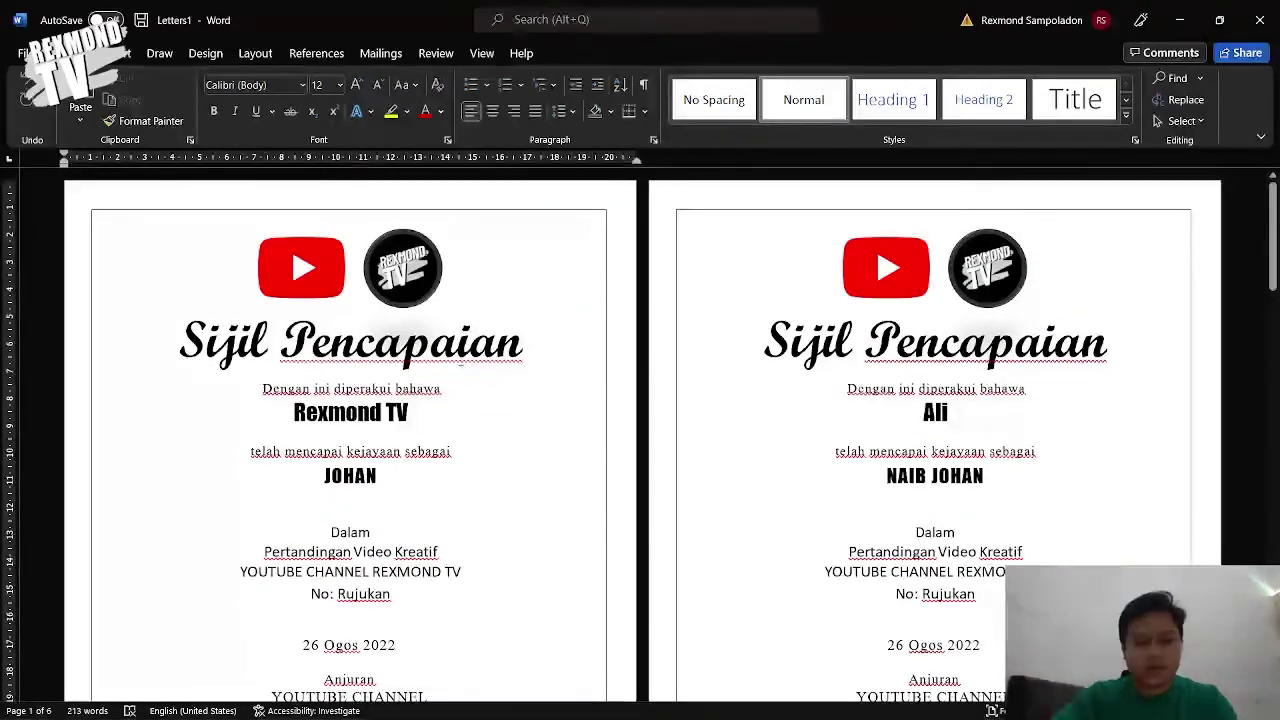
scroll(460, 375, down, 3)
scroll(443, 374, up, 3)
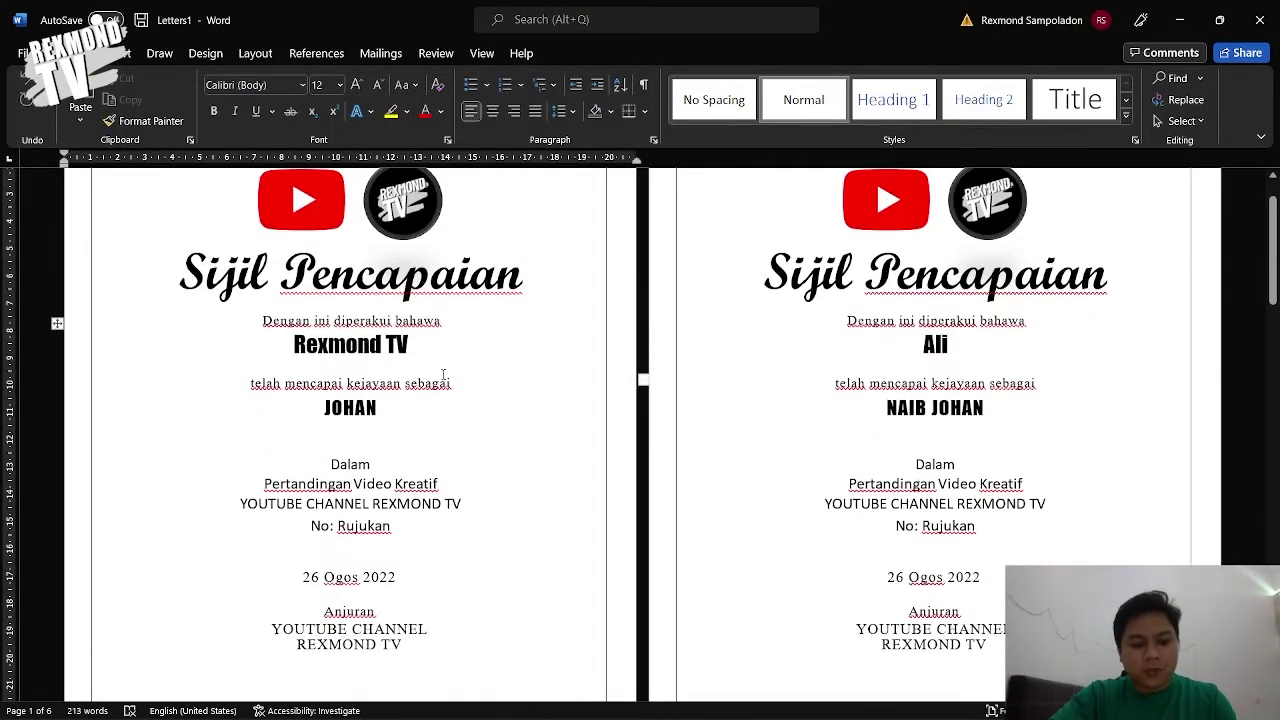
In the Sijil maker document, try centred sample text above the signature line, delete it, and leave the signature text box.
key(alt+Tab)
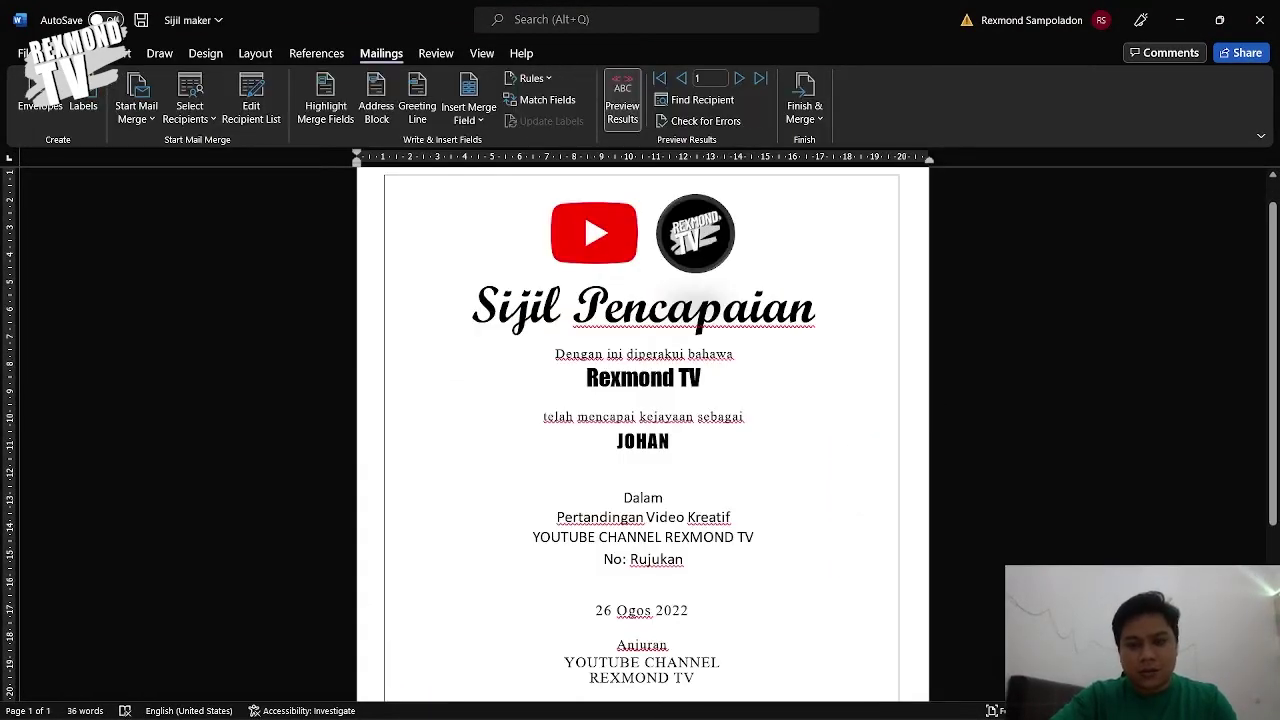
scroll(817, 347, down, 2)
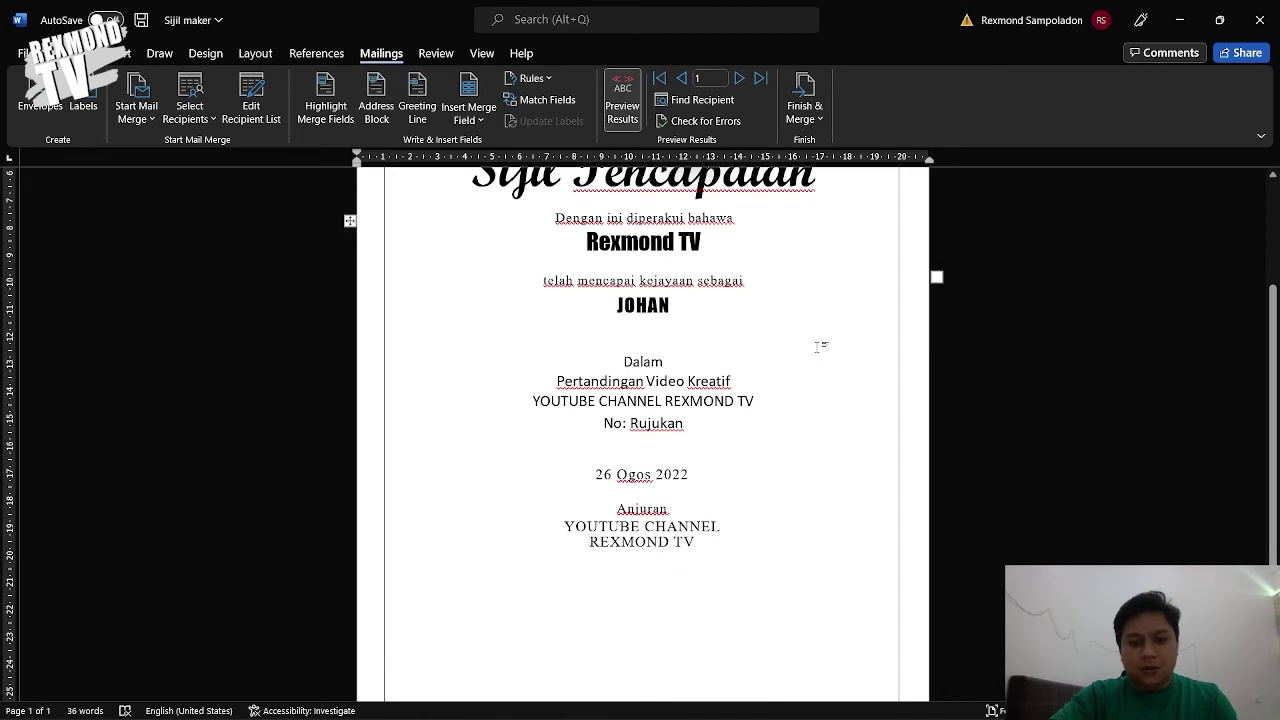
scroll(817, 347, down, 2)
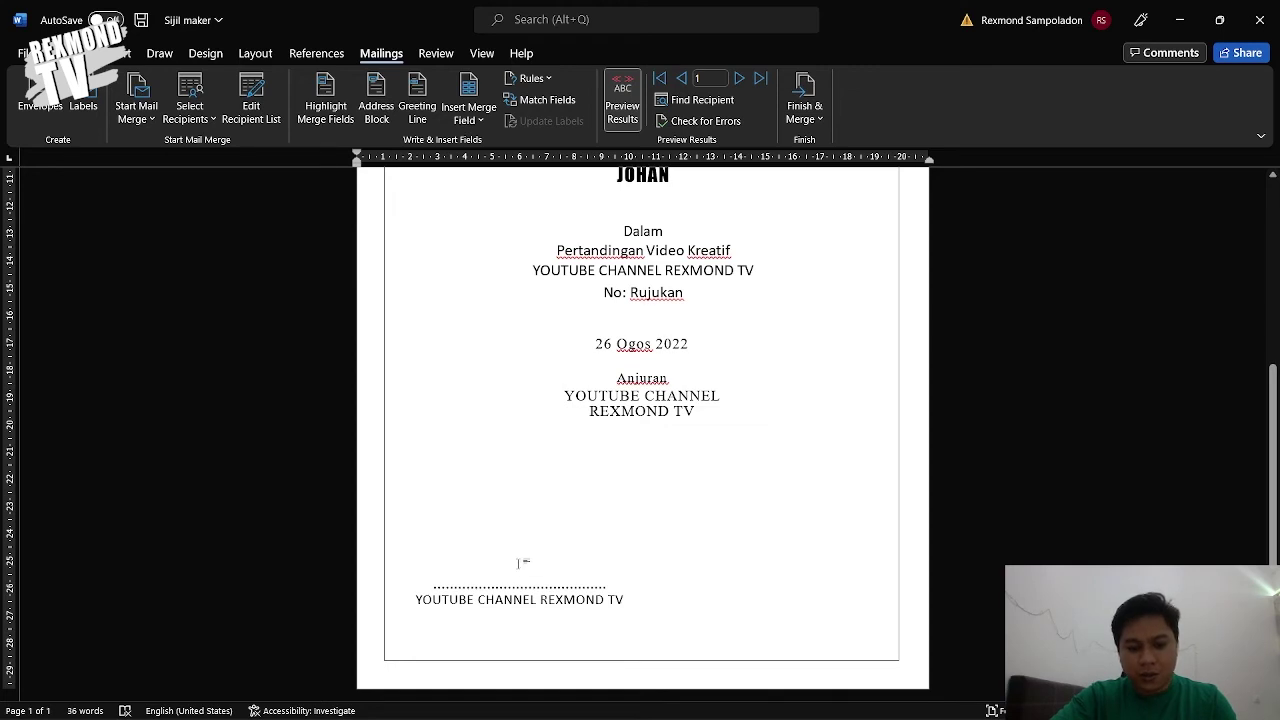
click(519, 566)
text(gfdgdfgd)
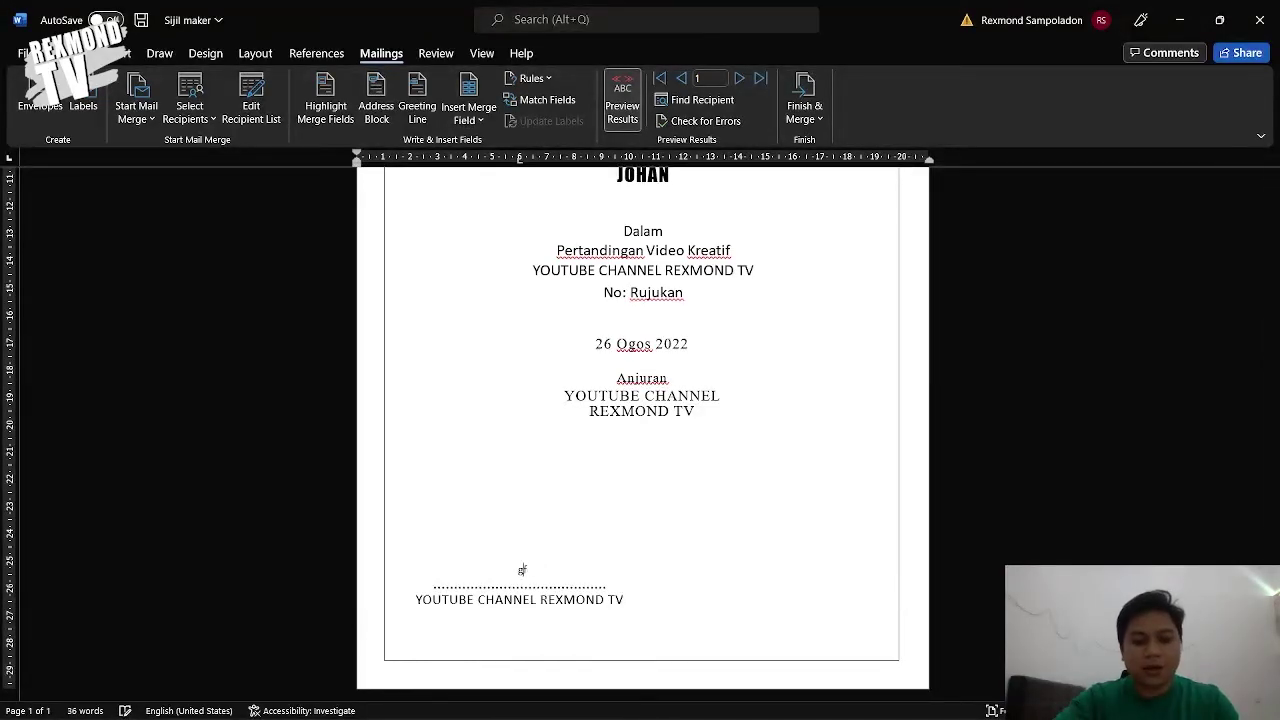
text(fgdfgdfgdfgdfg)
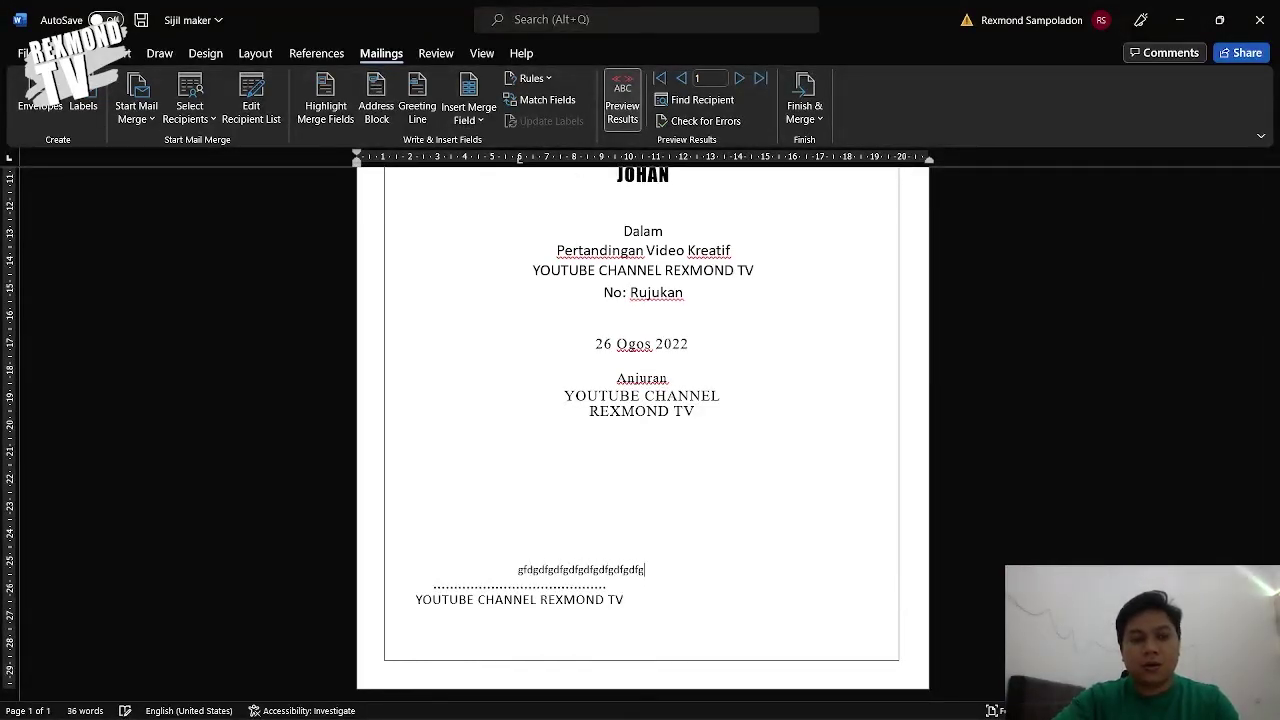
click(492, 111)
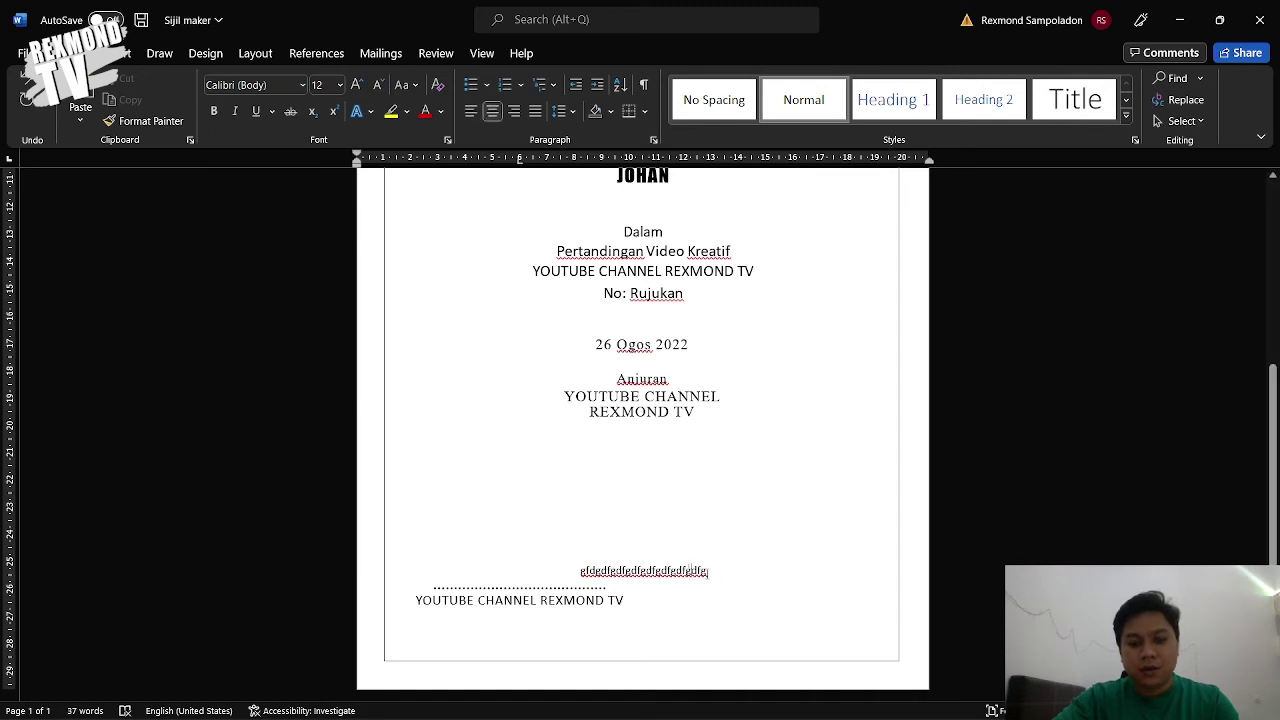
drag(710, 570, 575, 568)
key(BackSpace)
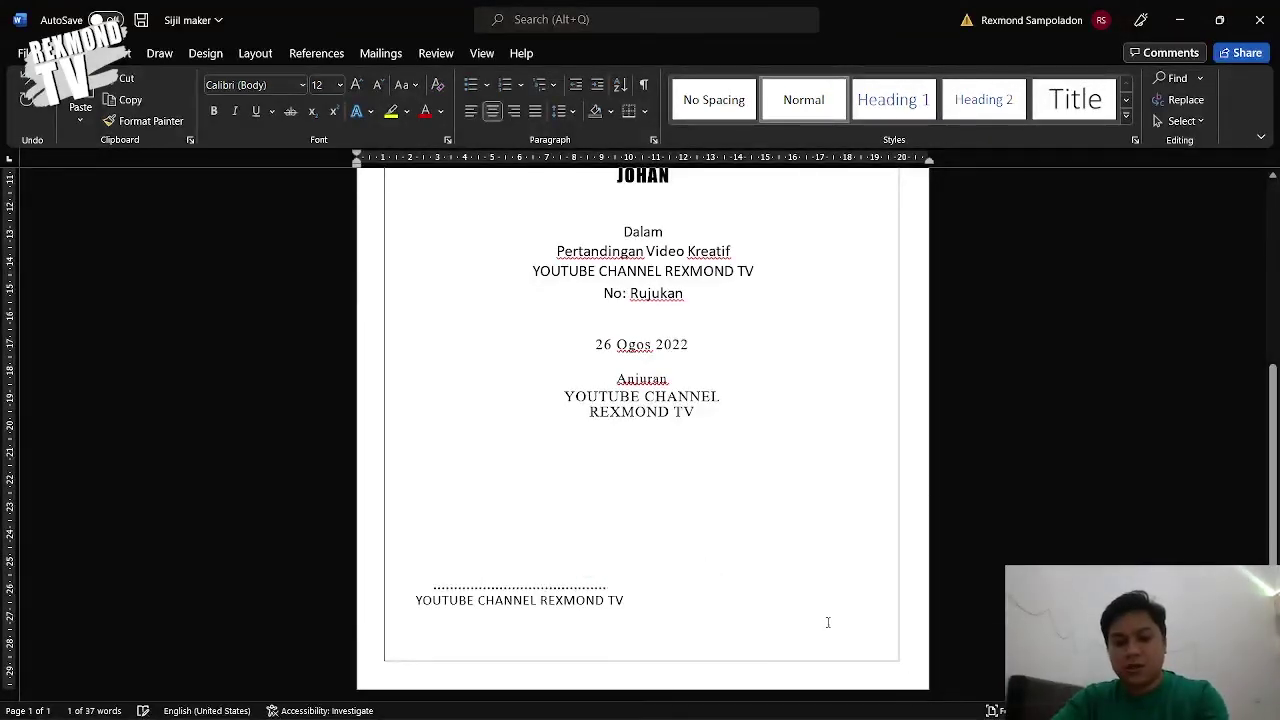
click(467, 575)
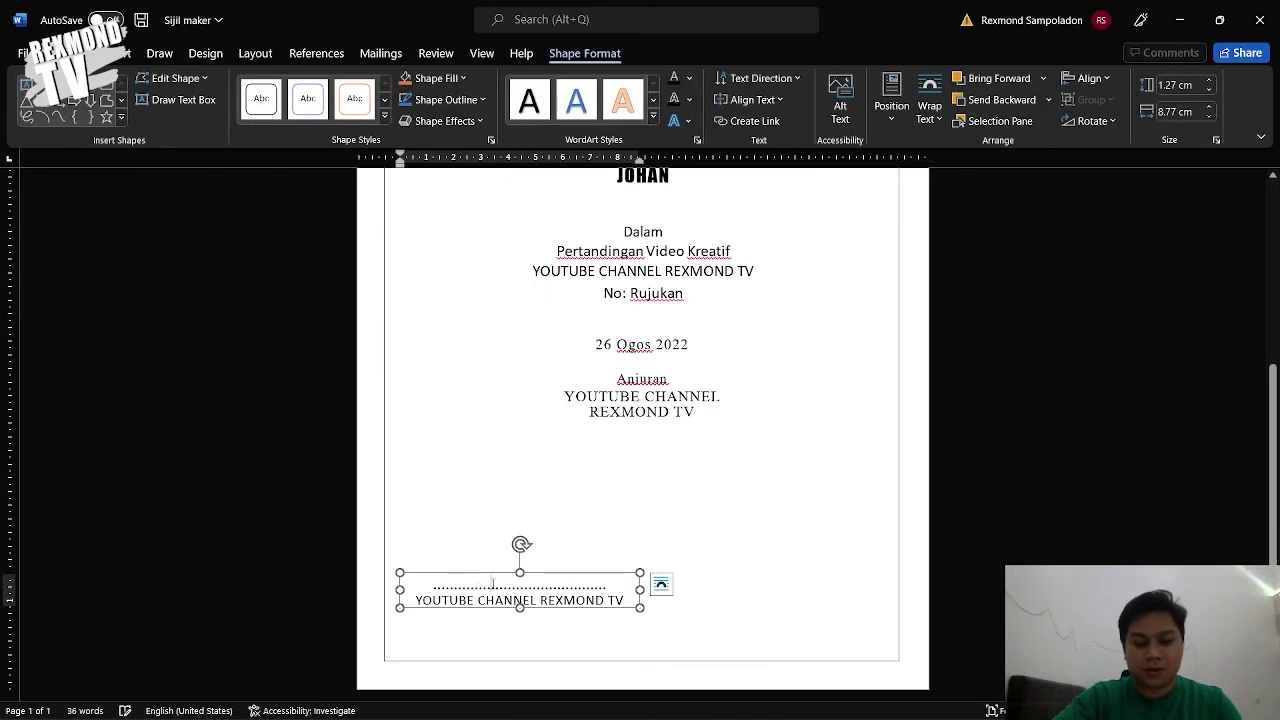
click(777, 495)
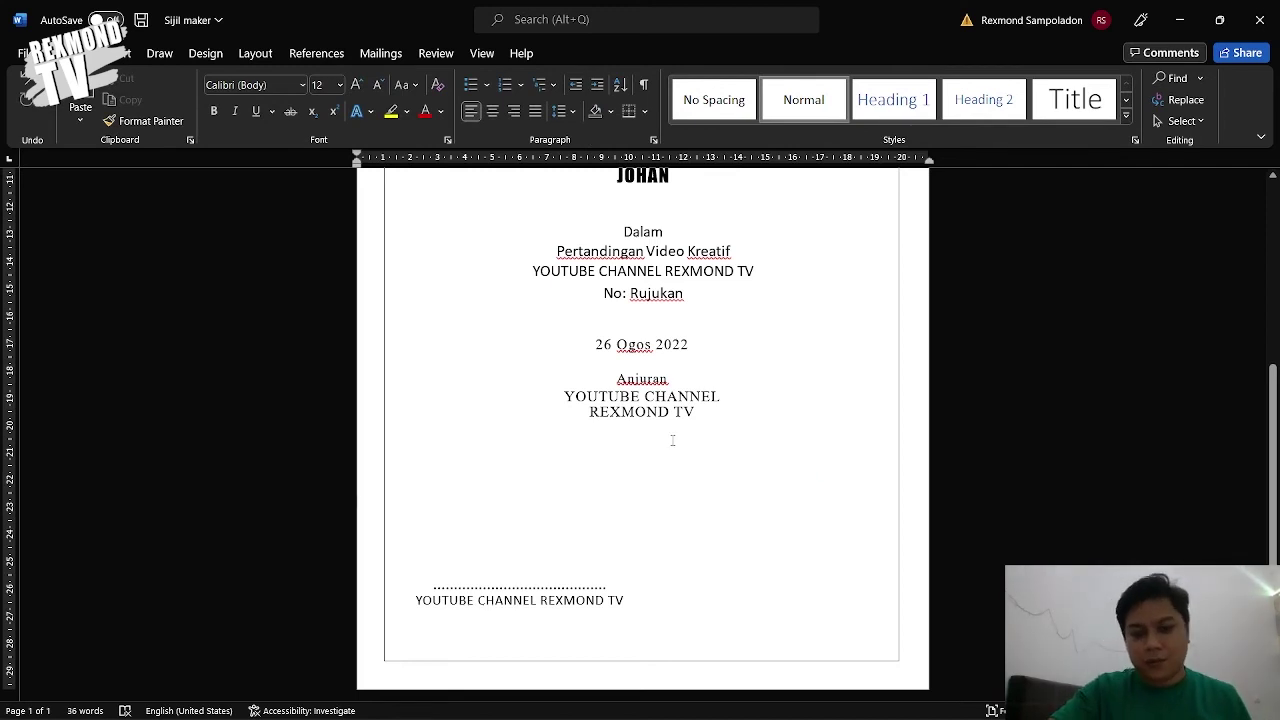
Review the Sijil maker certificate from the logos to the signature line and compare it with the merged certificates.
scroll(681, 435, up, 5)
scroll(681, 435, up, 1)
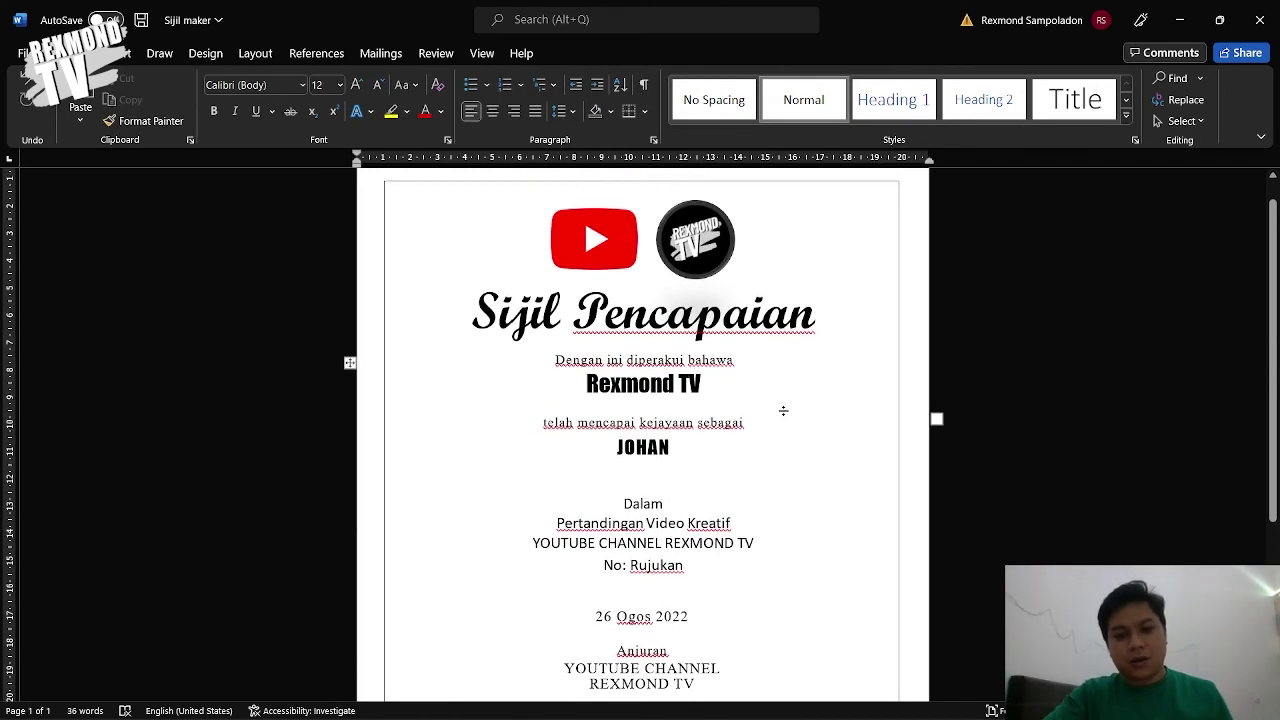
scroll(479, 566, down, 5)
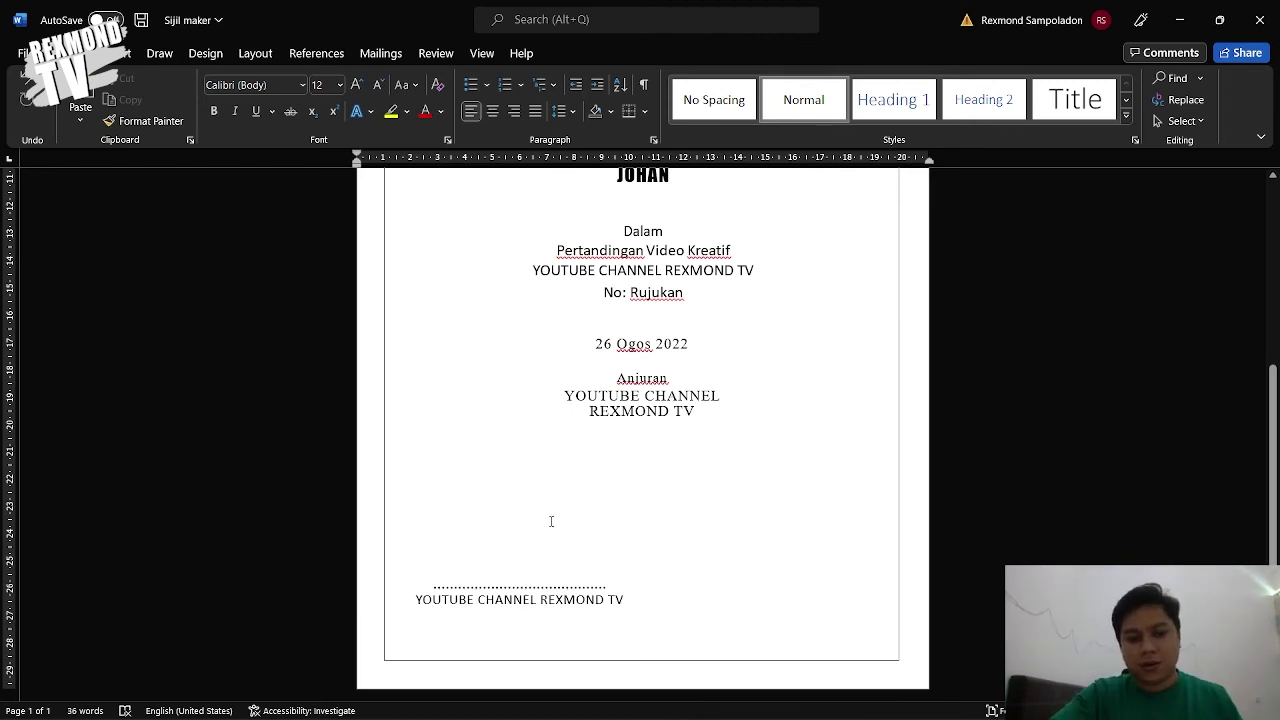
click(632, 398)
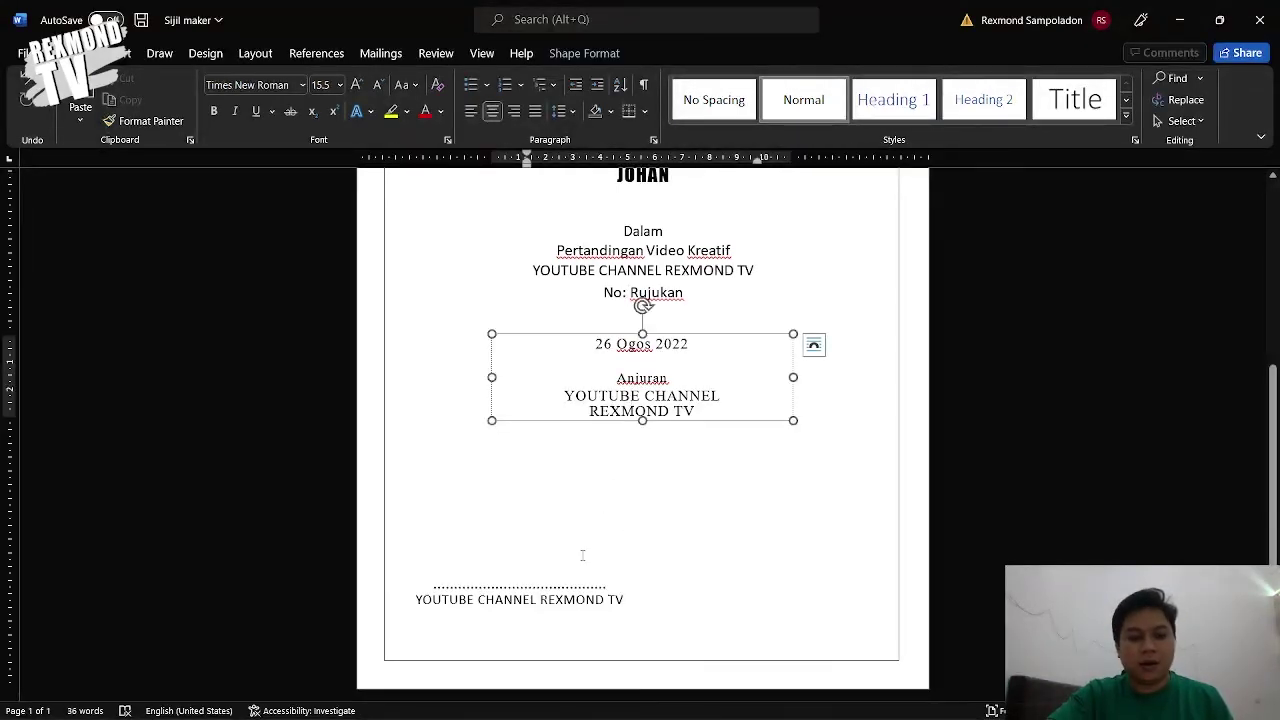
click(510, 556)
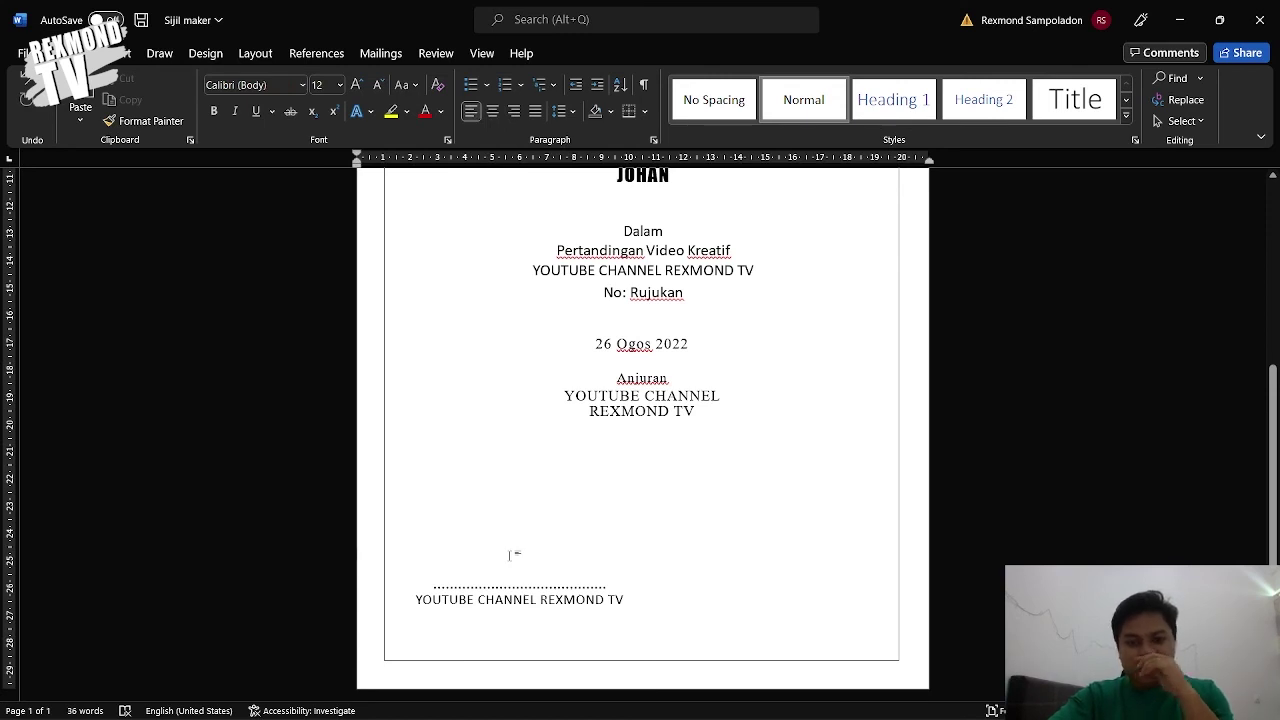
scroll(643, 430, up, 5)
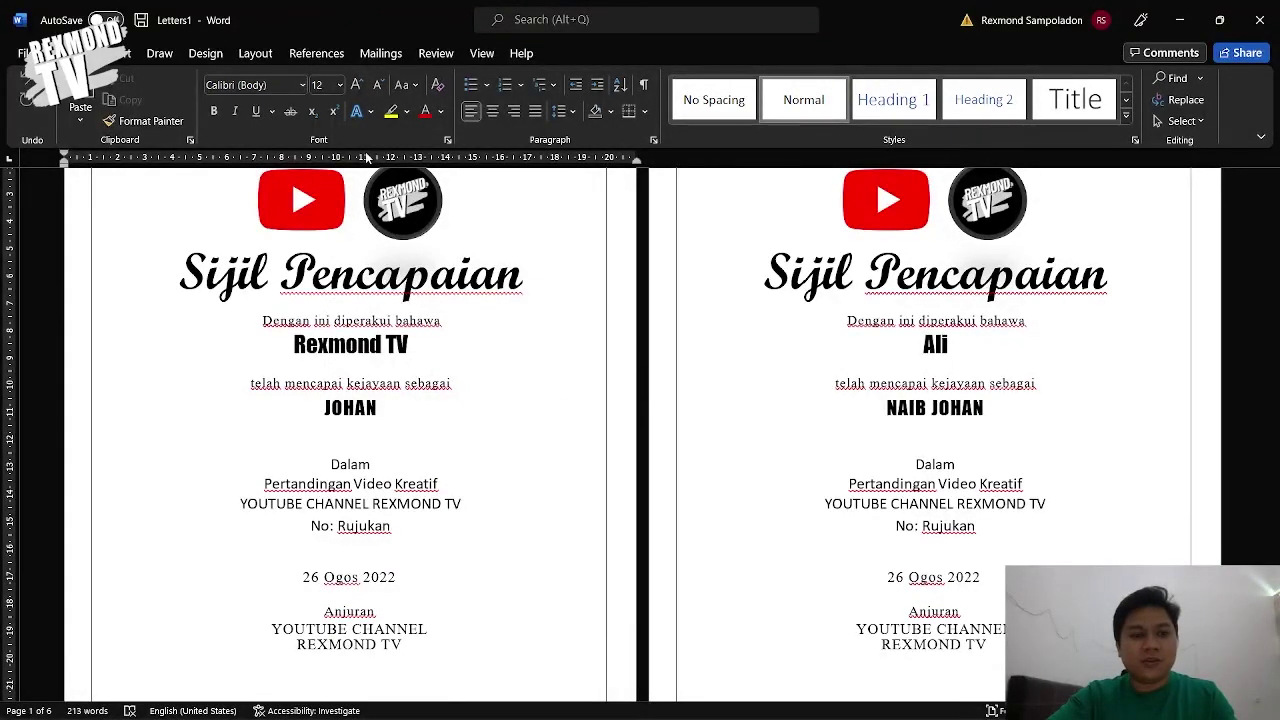
key(alt+Tab)
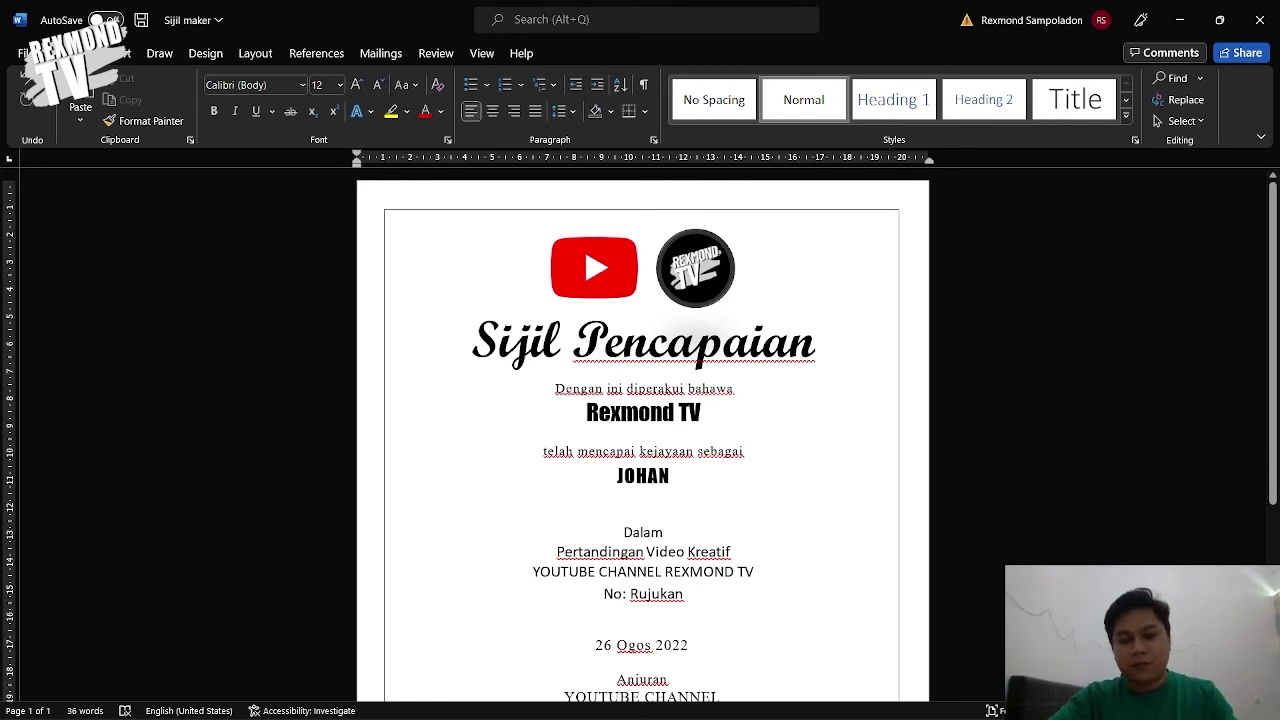
scroll(882, 366, down, 5)
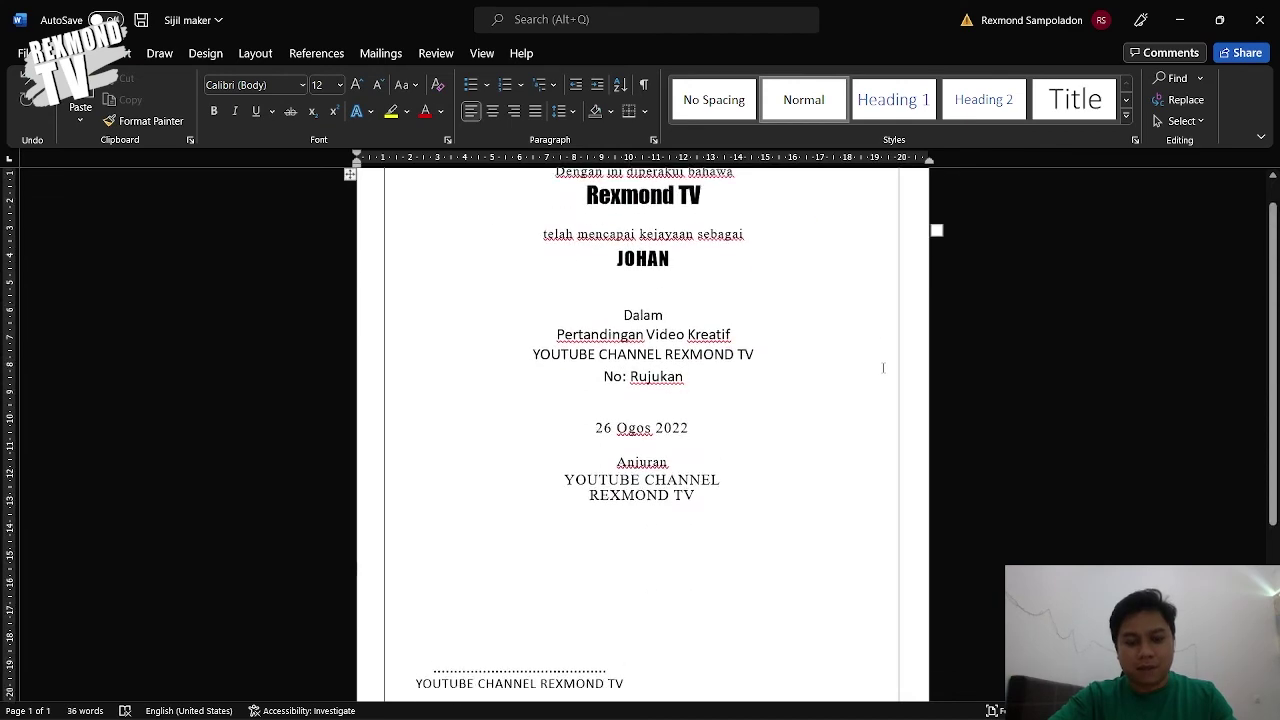
scroll(882, 366, up, 5)
key(alt+Tab)
key(alt+Tab)
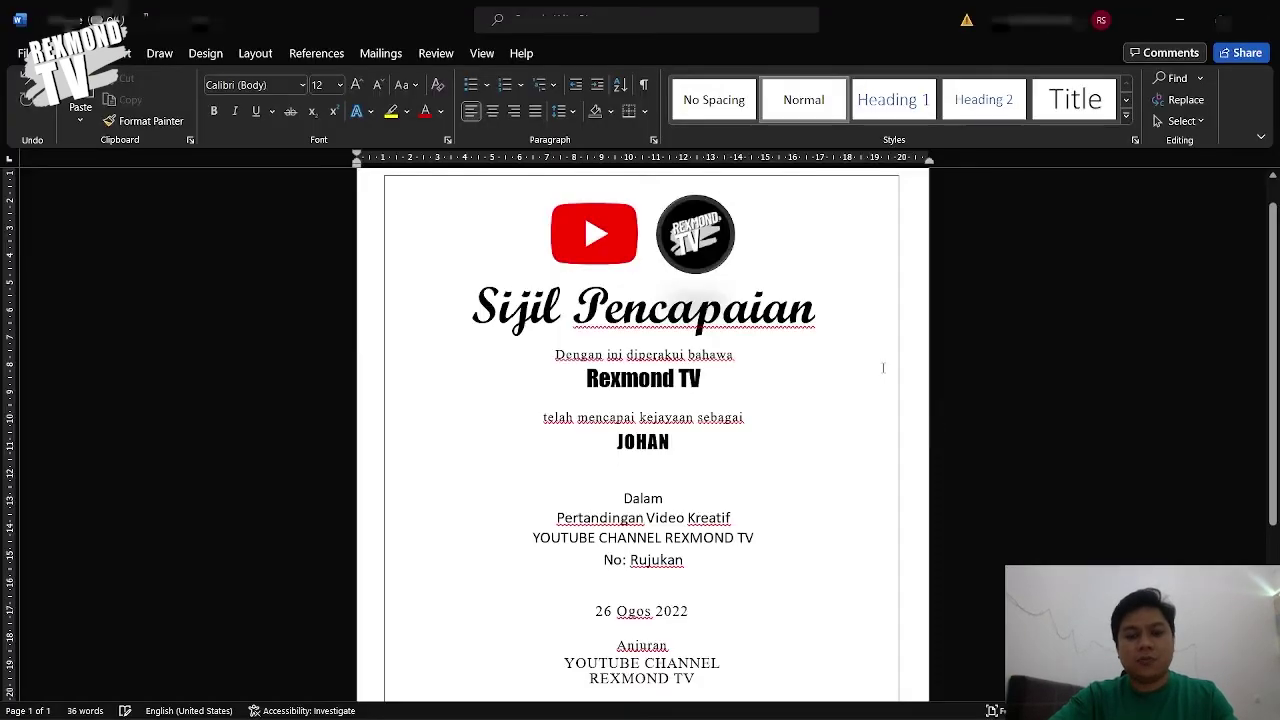
Switch to the Excel list, select the Nama and Pencapaian columns in turn, and return to the Word certificate.
key(alt+Tab)
key(Tab)
click(81, 222)
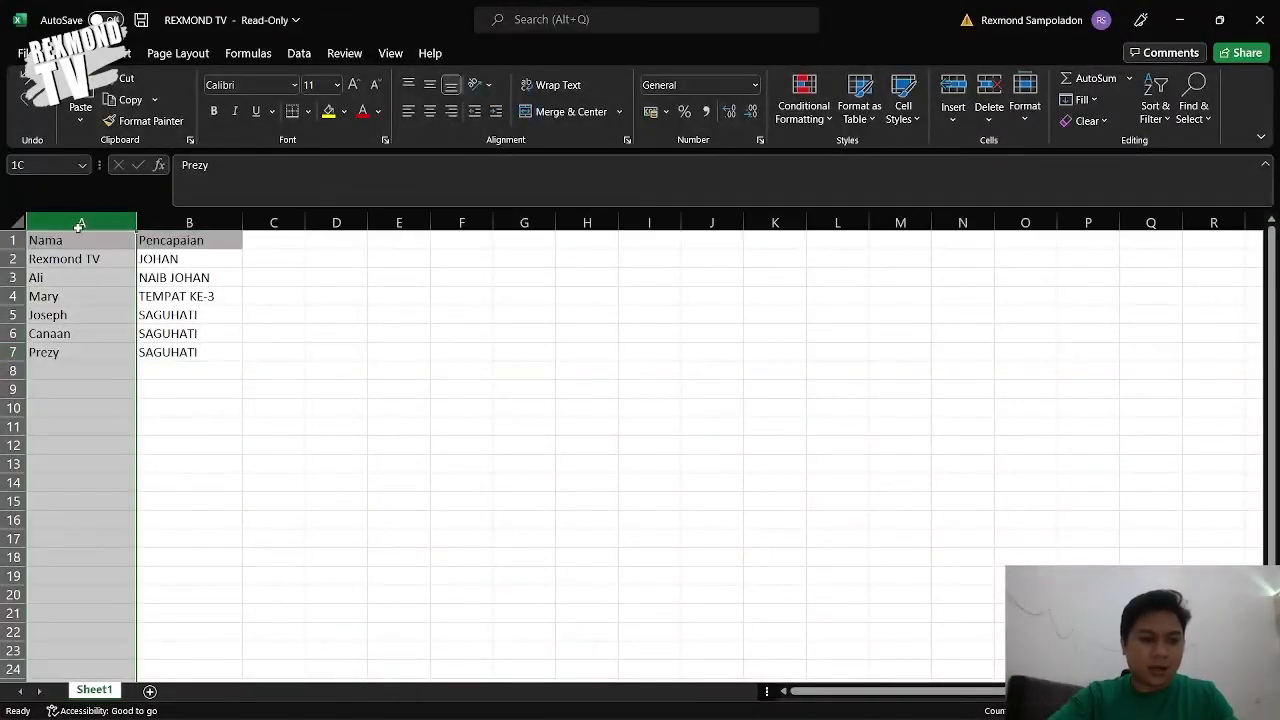
click(189, 222)
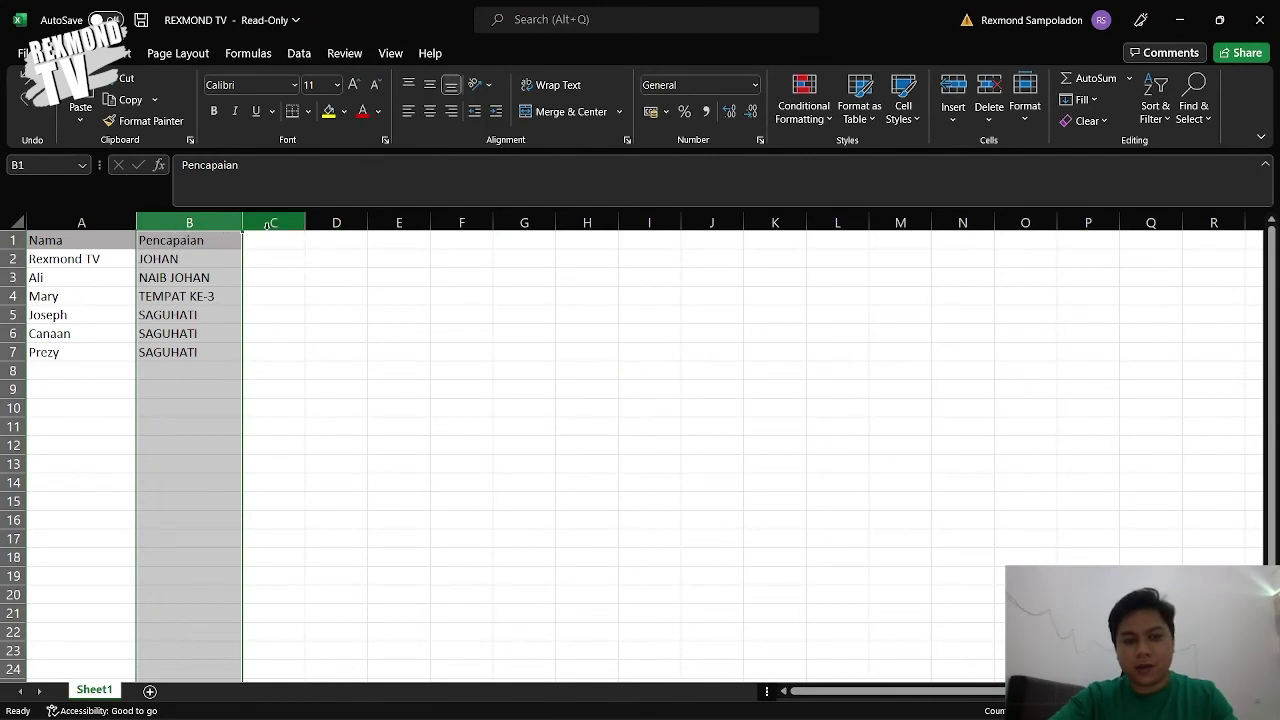
key(alt+Tab)
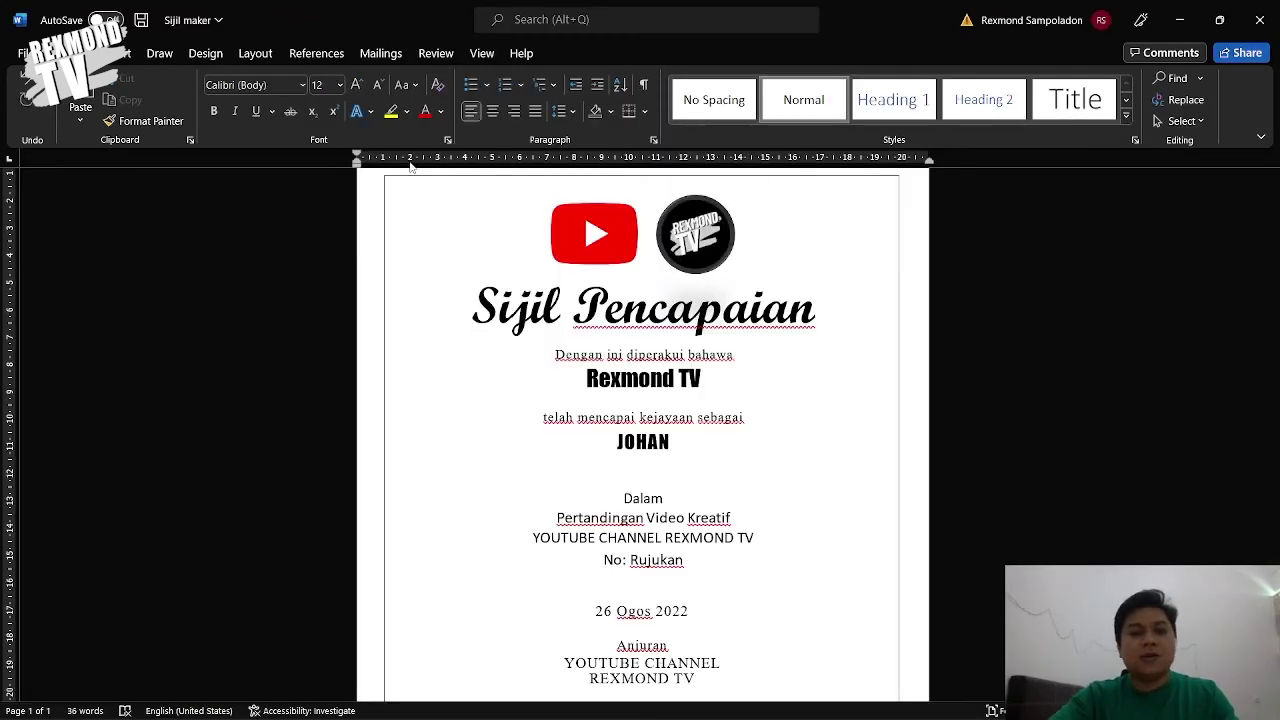
Select the certificate's name and achievement texts in turn and view the available merge fields for each.
click(380, 56)
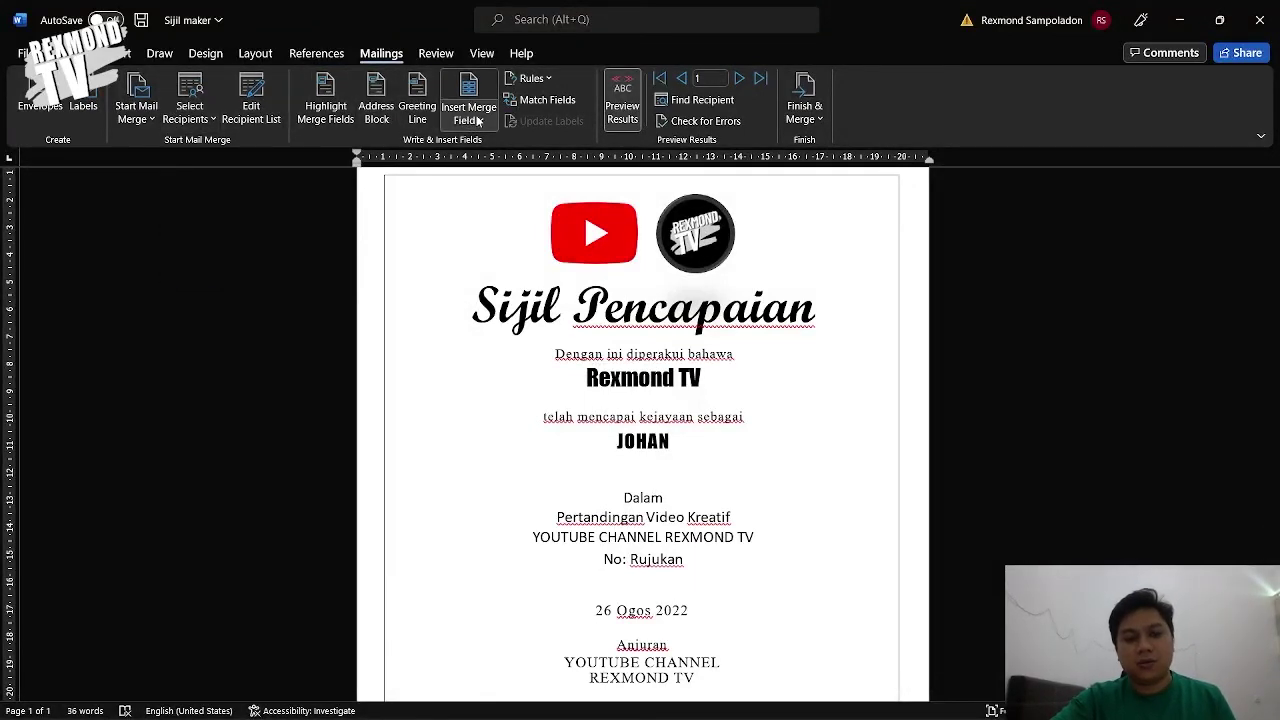
triple_click(585, 377)
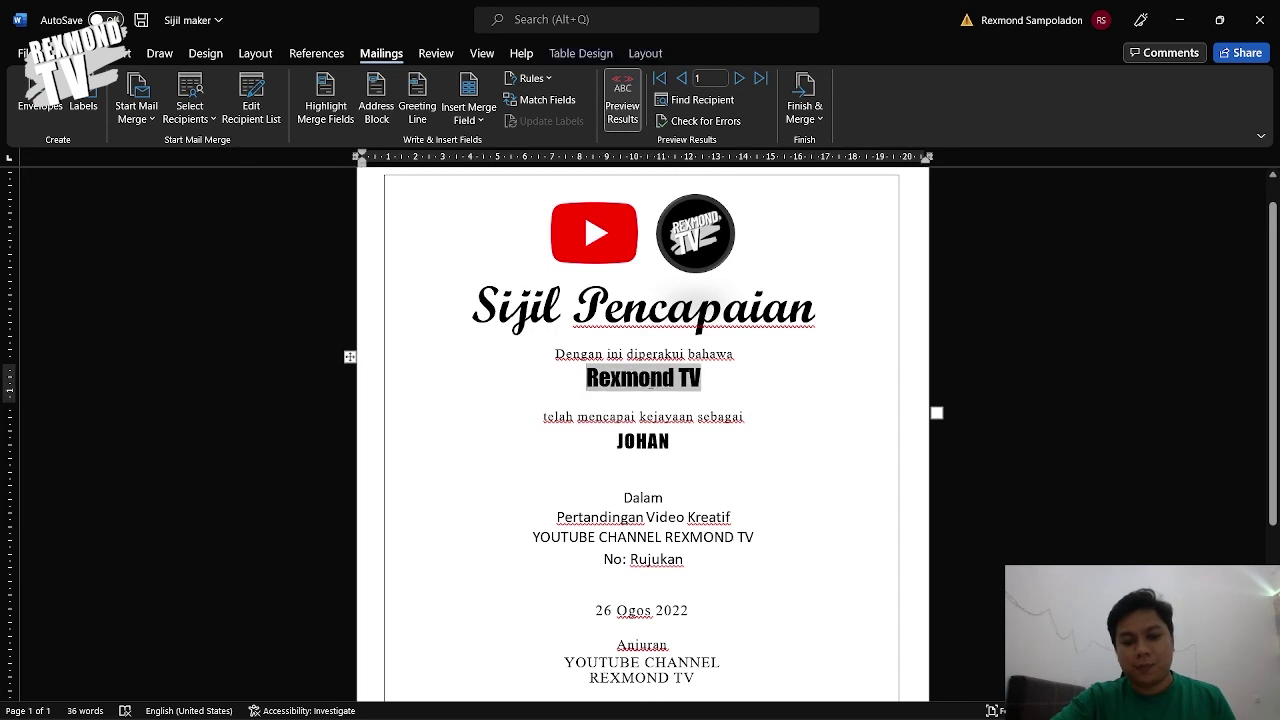
click(659, 428)
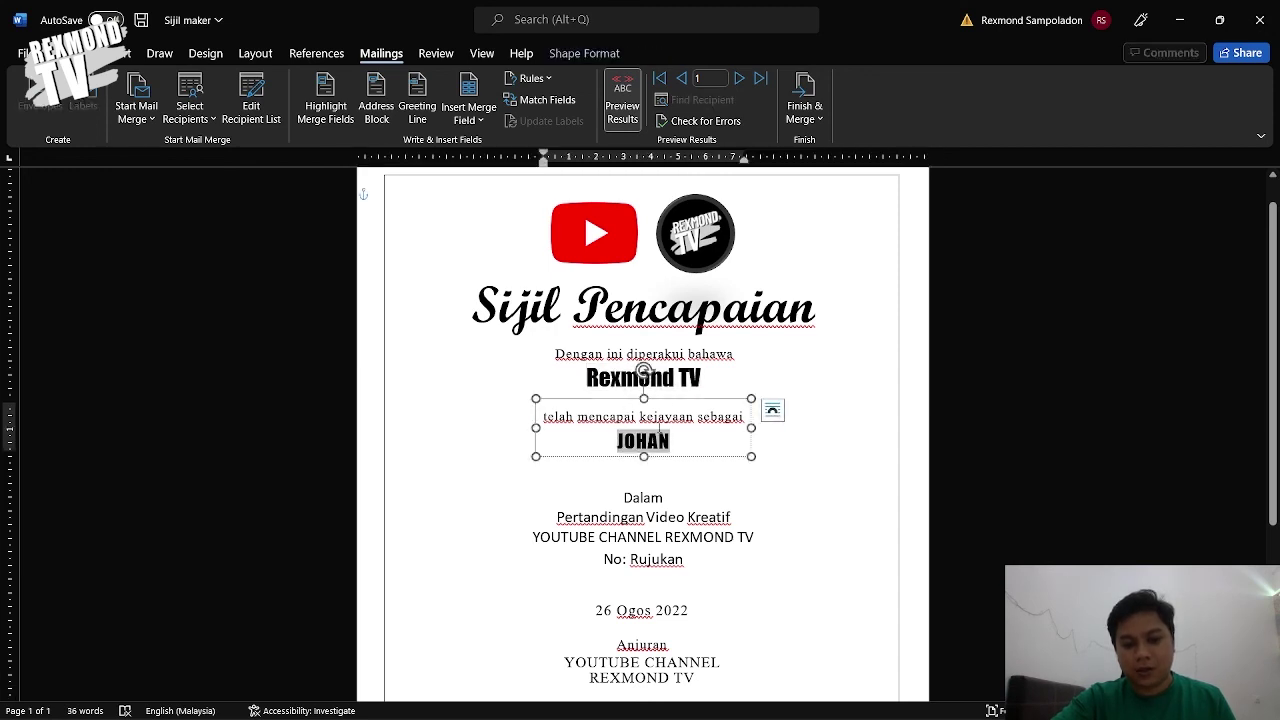
triple_click(680, 379)
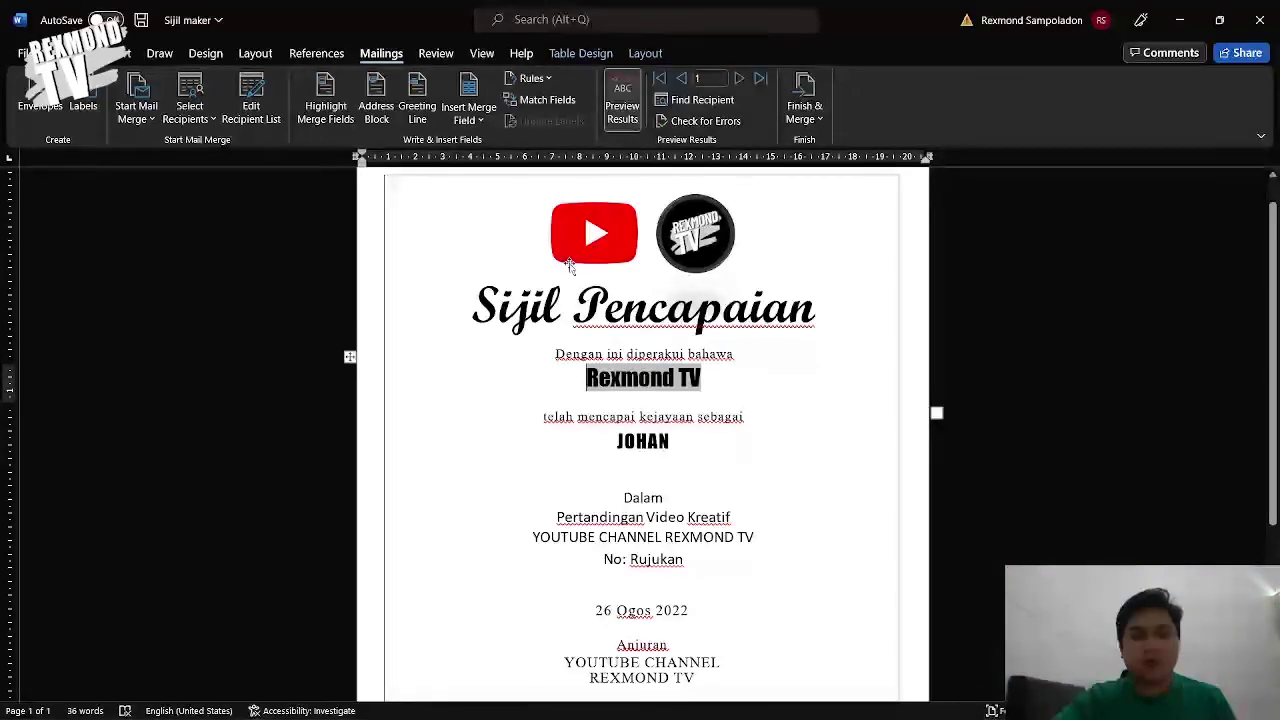
click(469, 113)
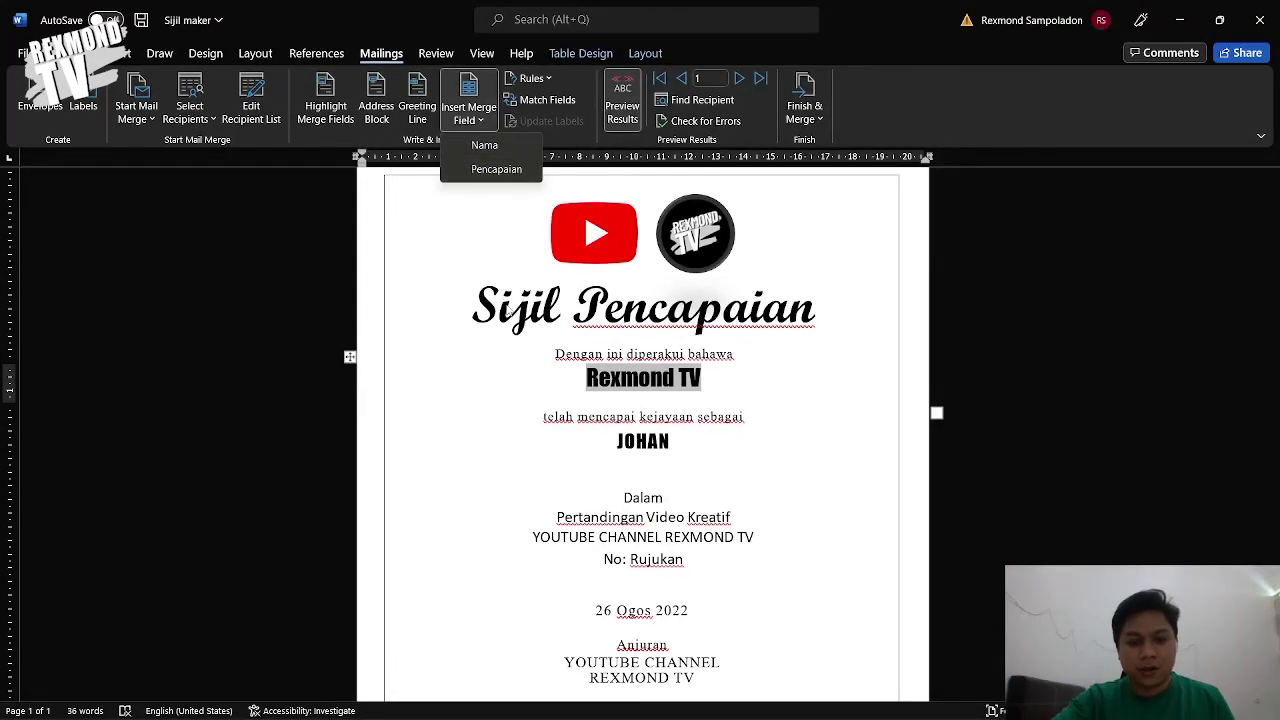
click(618, 446)
double_click(618, 446)
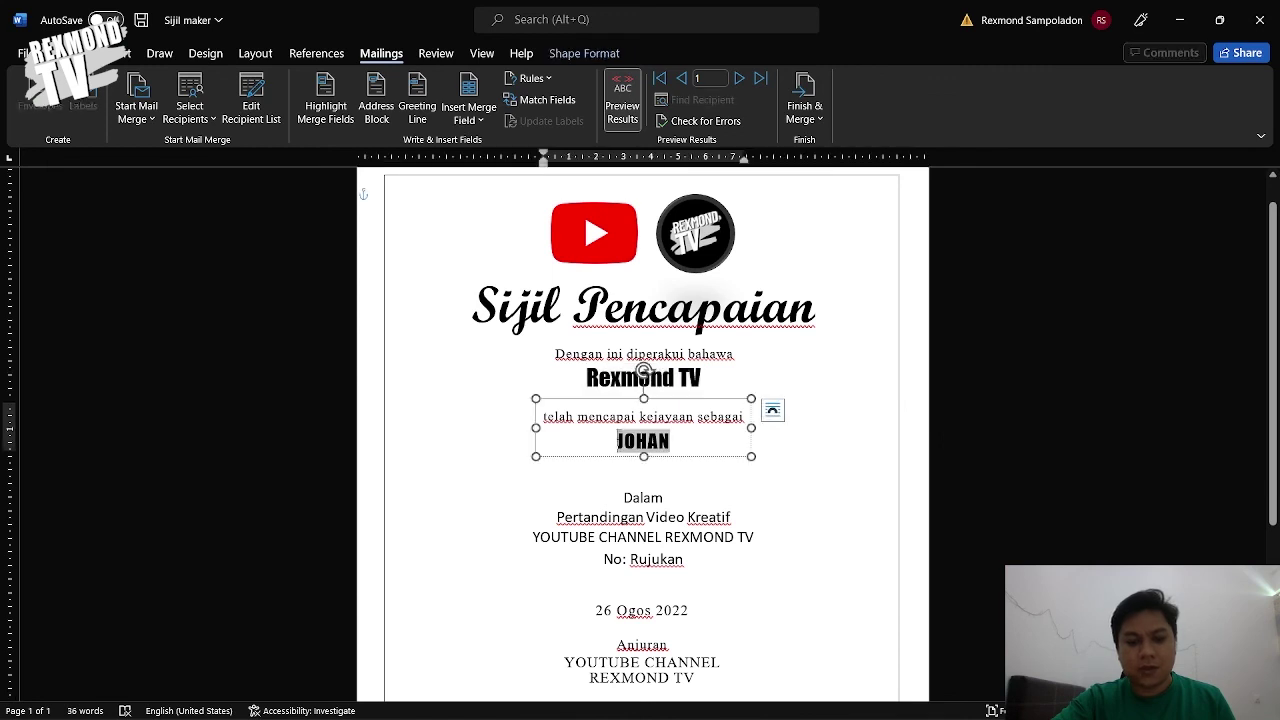
click(469, 113)
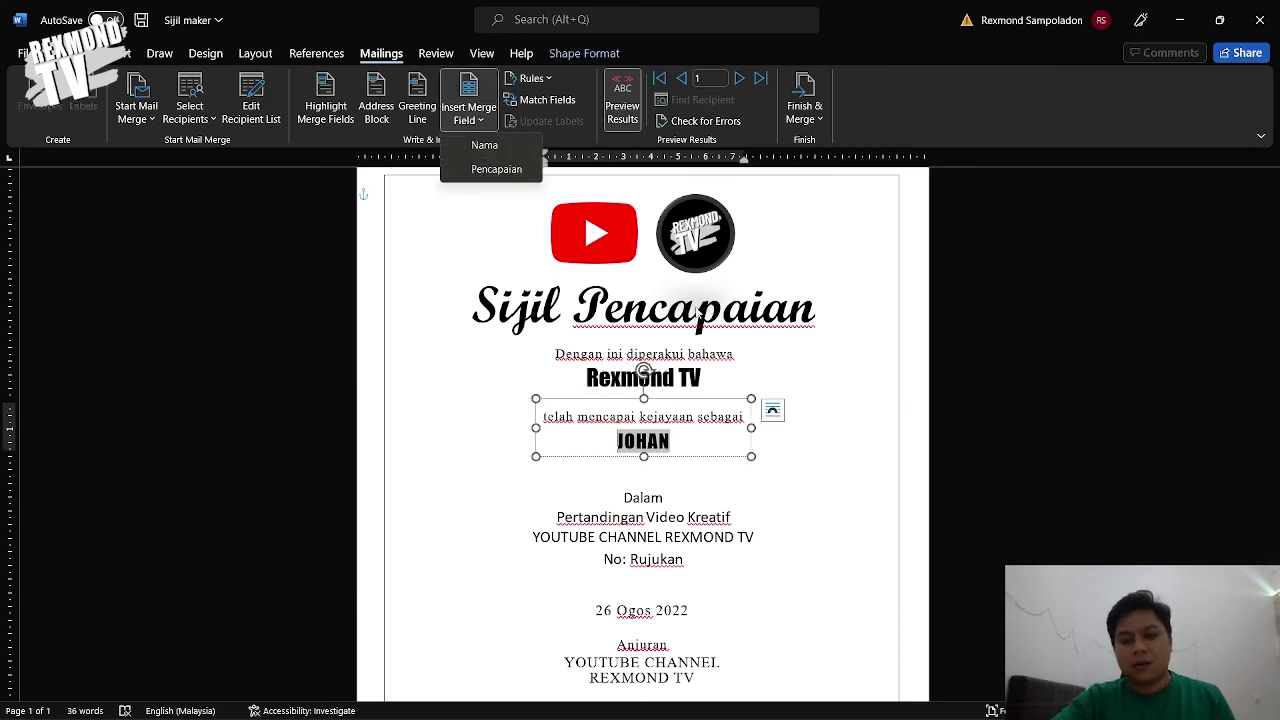
click(996, 381)
Look over the certificate and view the Finish & Merge options, closing them without starting a merge.
scroll(697, 387, down, 2)
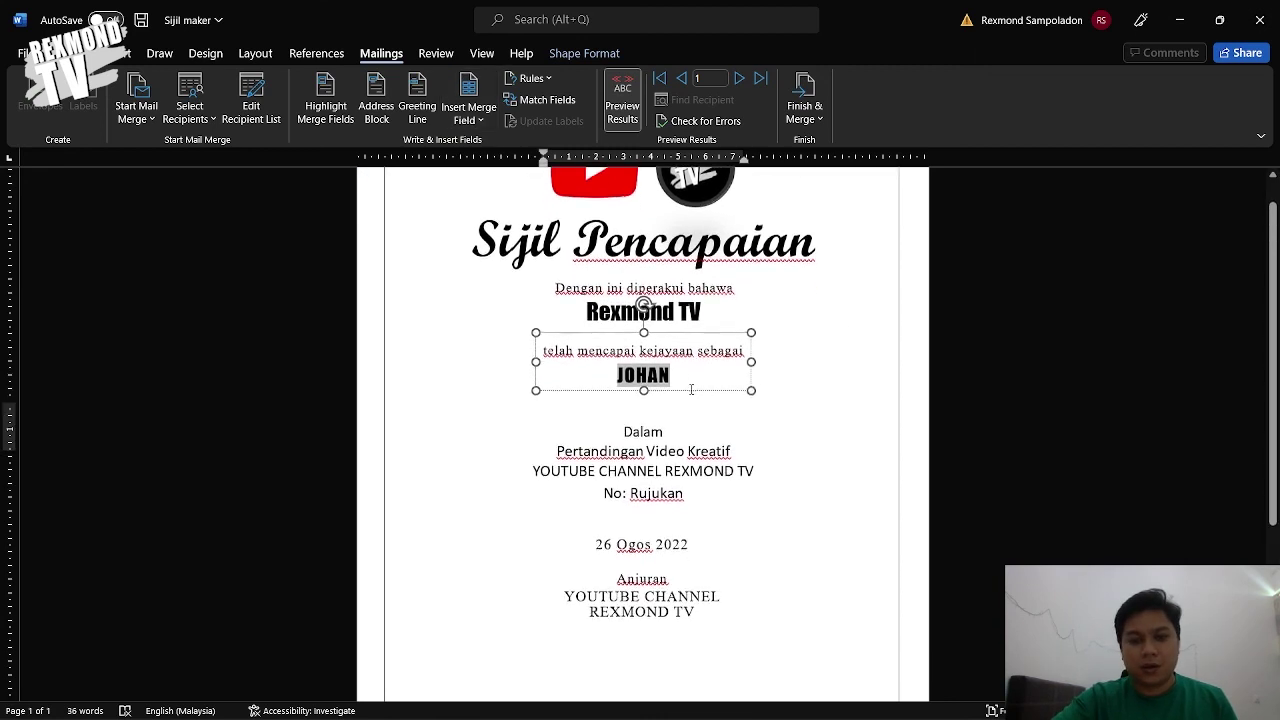
scroll(697, 387, up, 3)
click(805, 100)
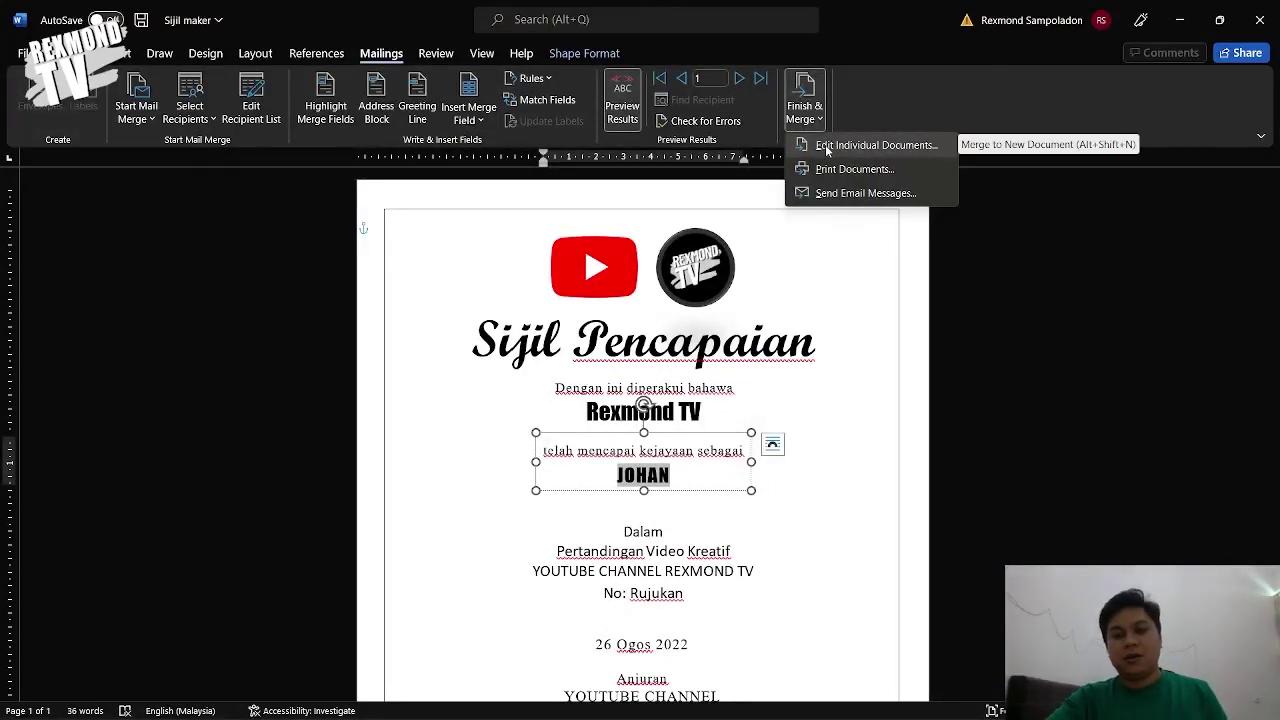
click(1041, 394)
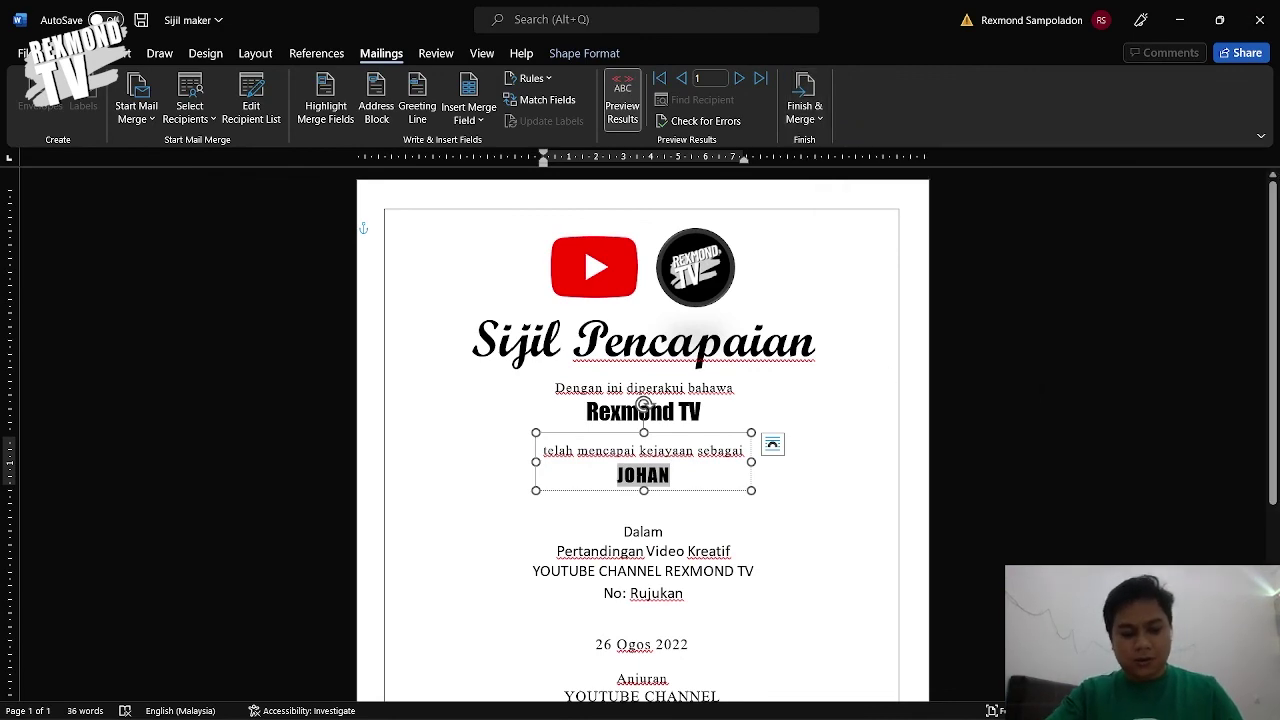
Switch to the merged Letters1 document and look through the individual certificates down to the last pages.
key(alt)
scroll(480, 460, down, 10)
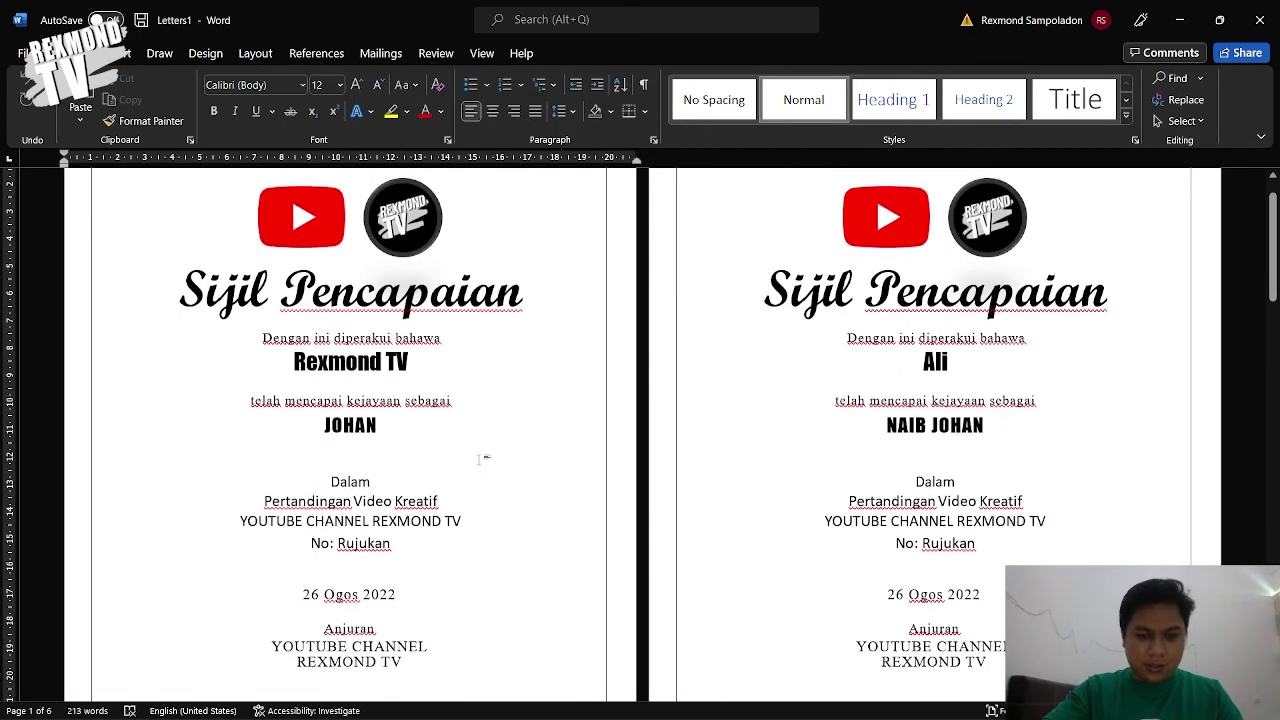
scroll(480, 460, down, 5)
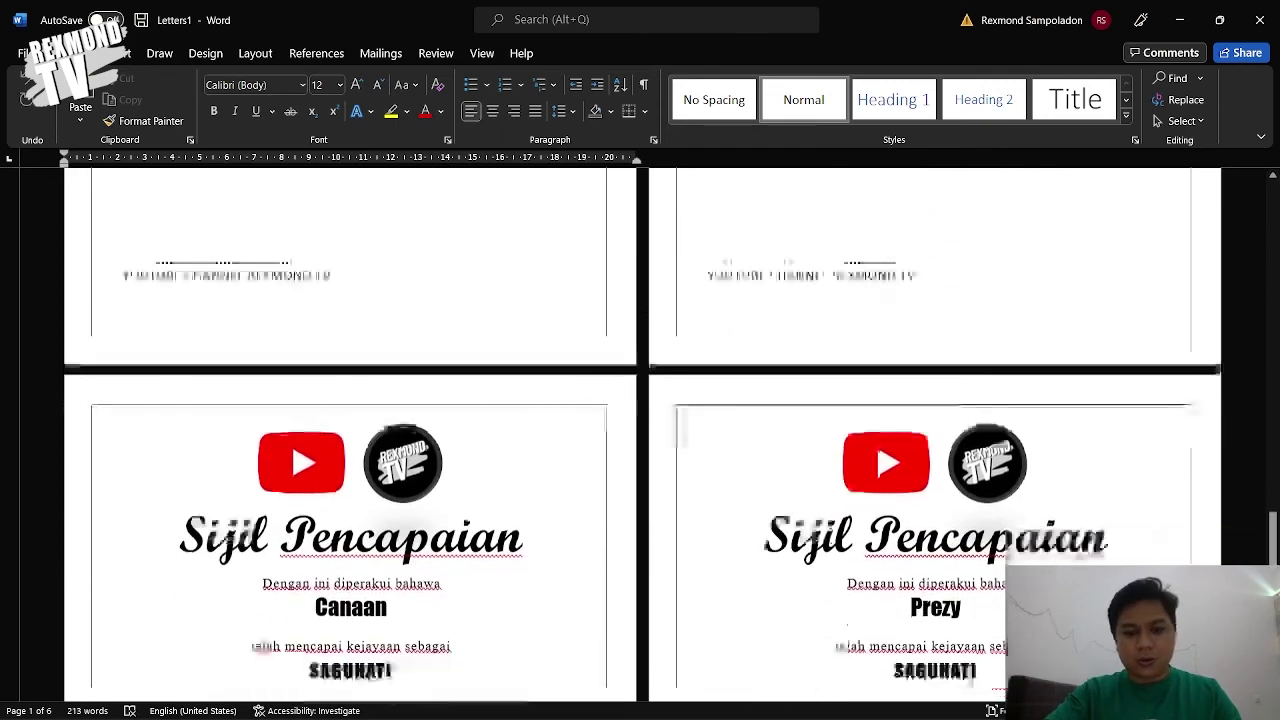